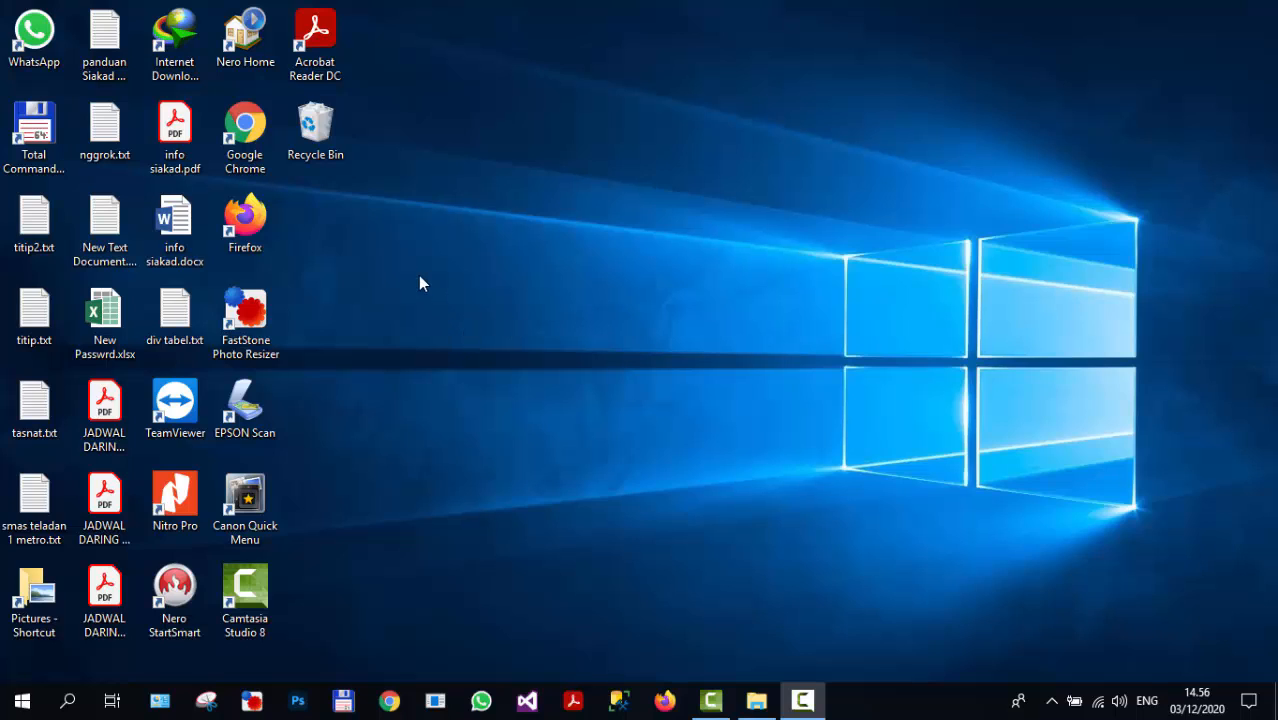
- In Firefox, search the web for "siakad sman 6" and open the SMAN 6 Bandar Lampung Sistem Informasi Akademik site
double_click(253, 236)
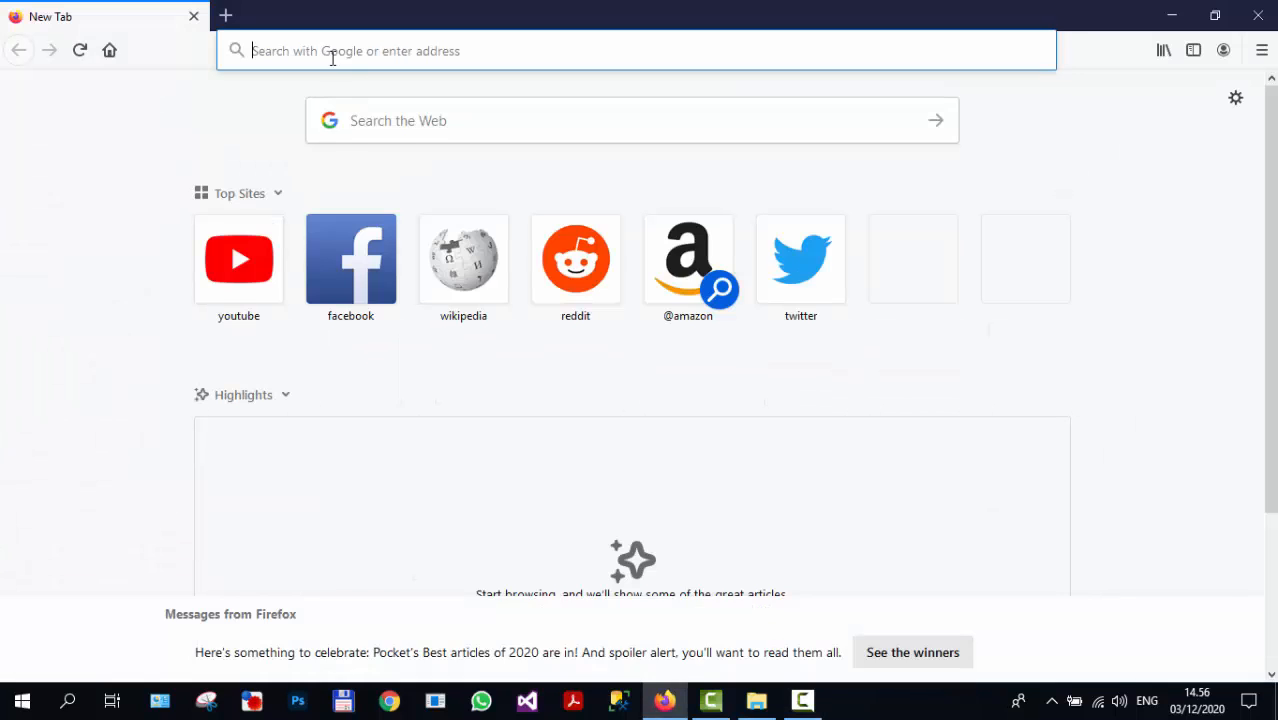
click(333, 58)
text(siaka)
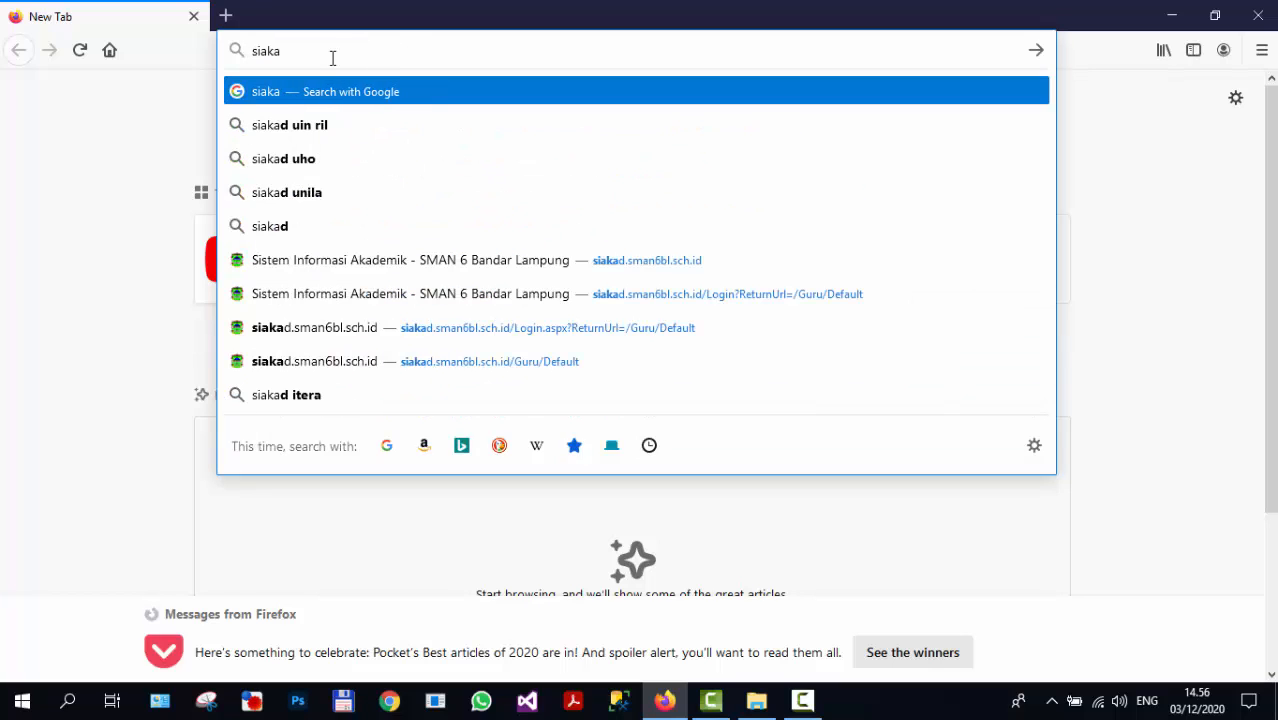
text(d sman )
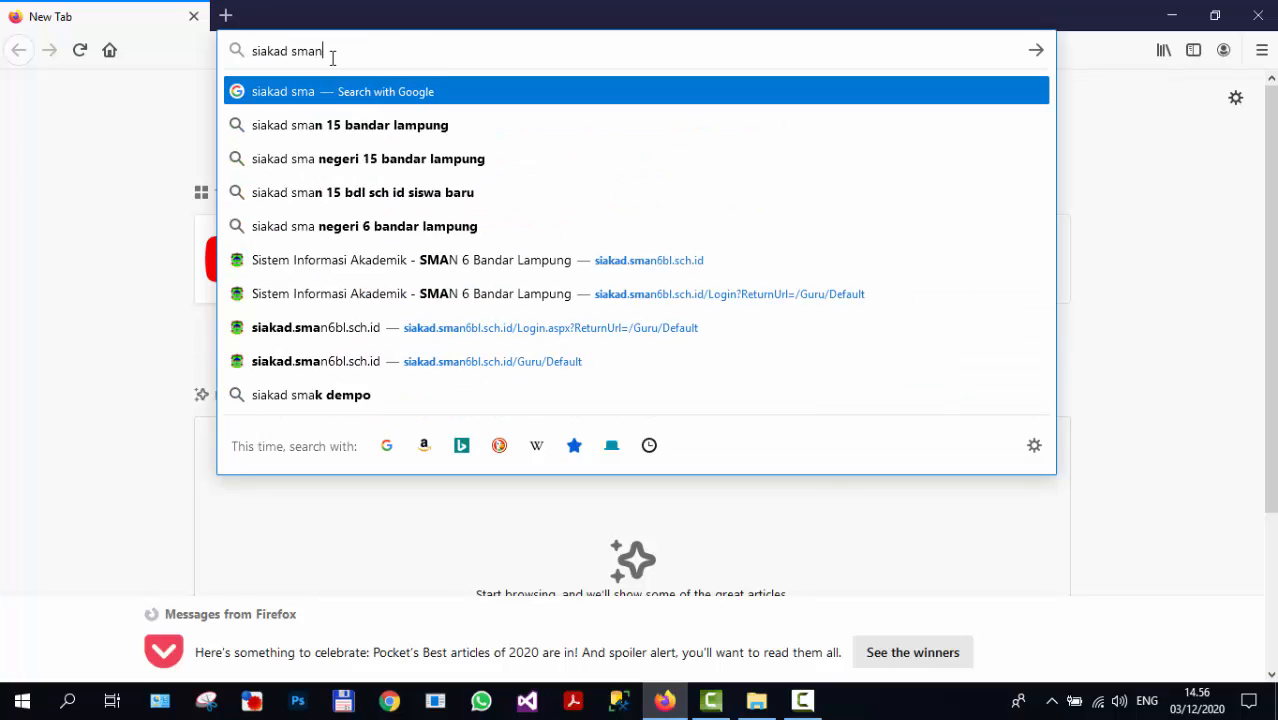
text(6)
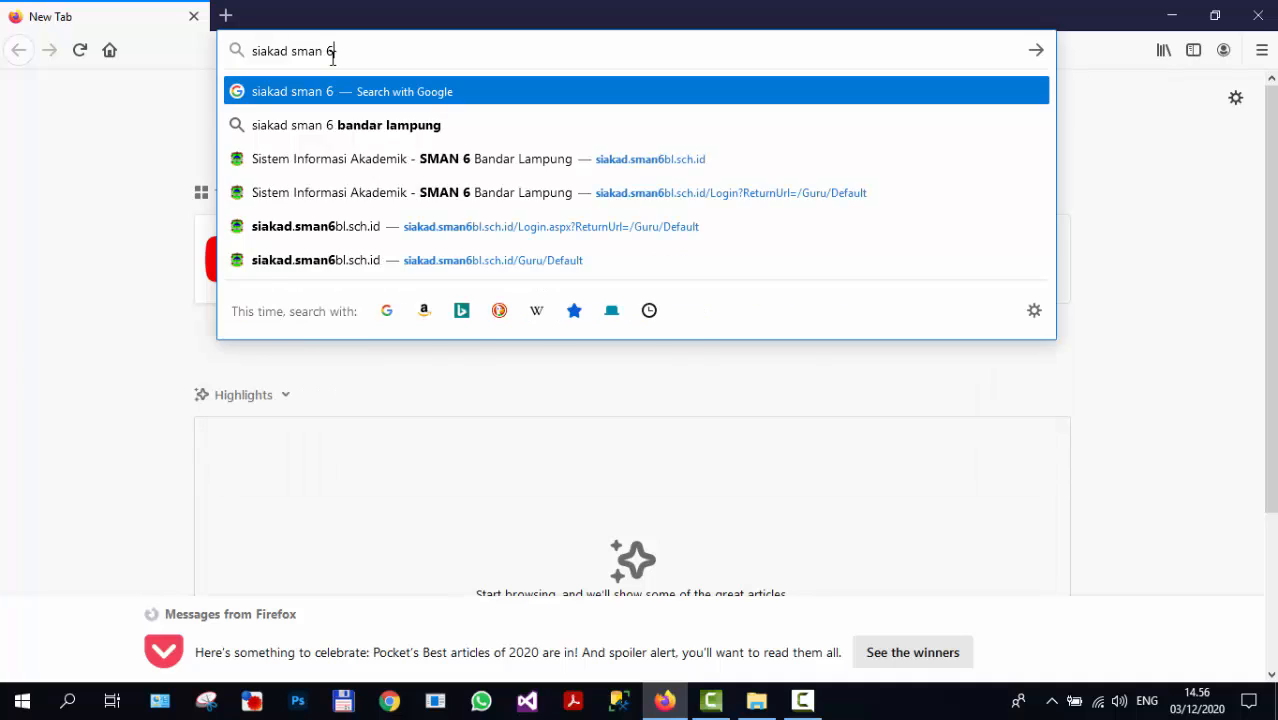
key(Return)
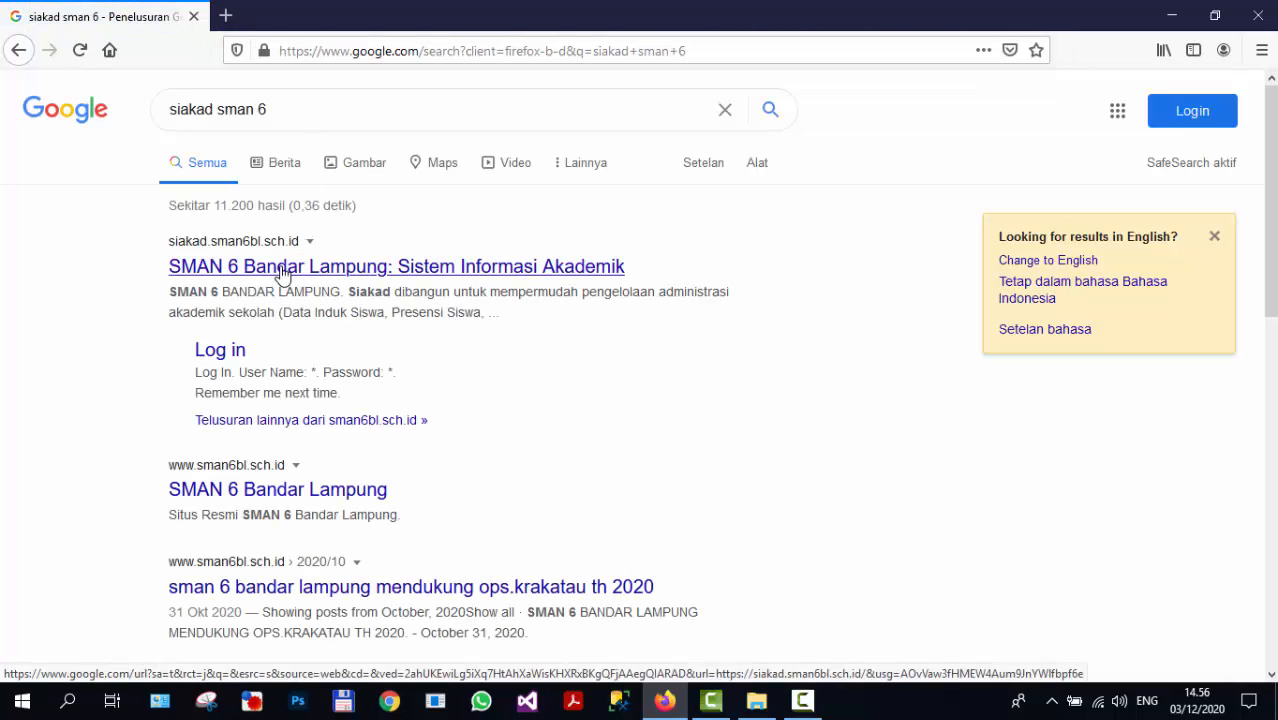
click(284, 270)
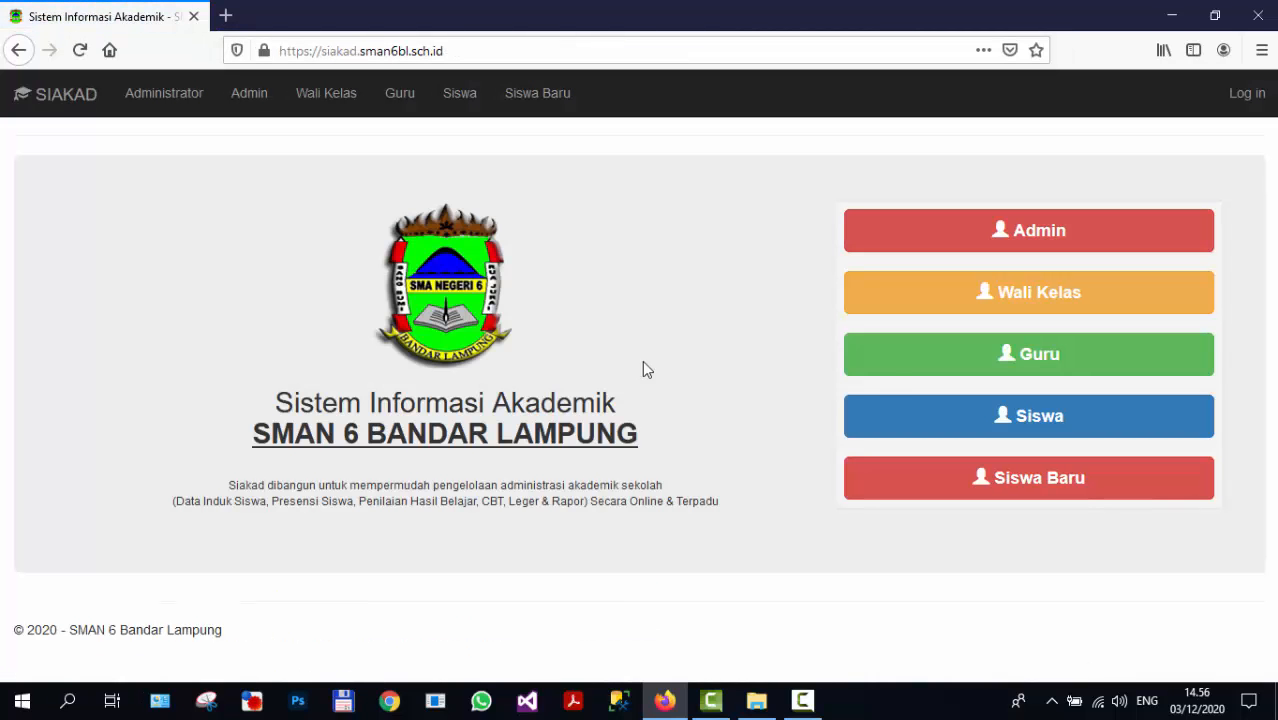
- Log in to the Guru area and open the Input Nilai Siswa (Laptop) page
click(967, 358)
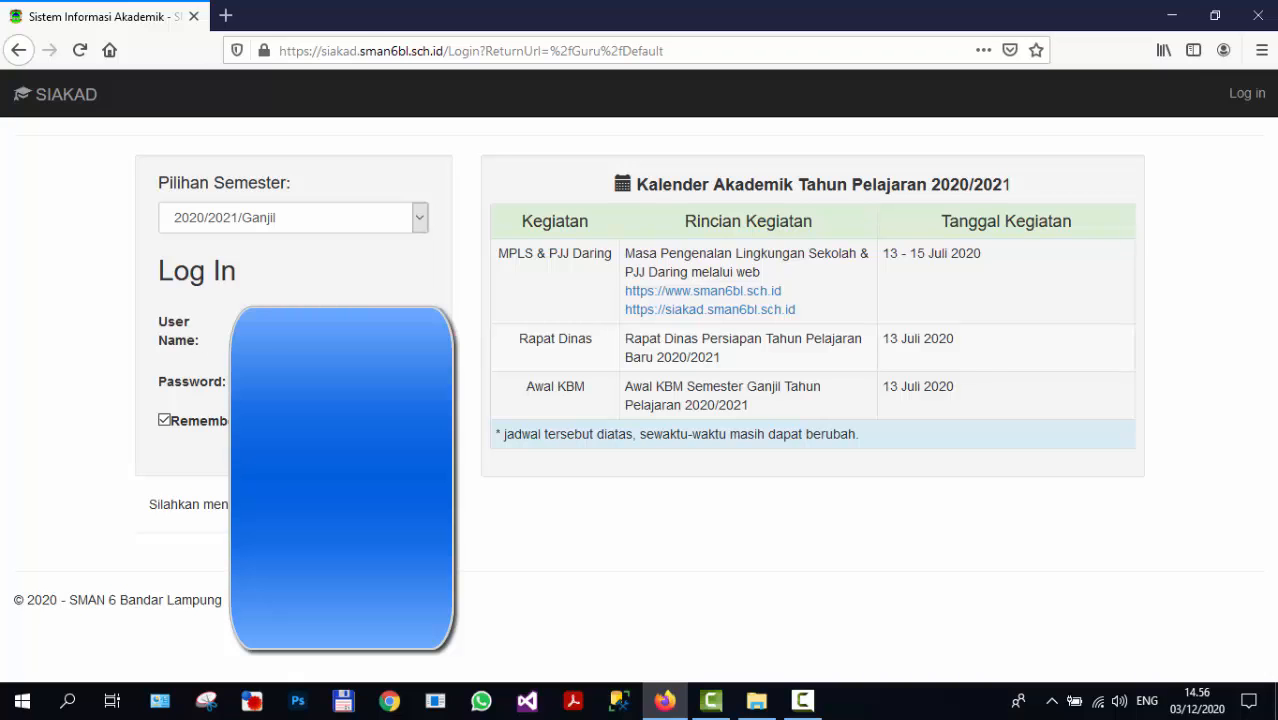
click(398, 452)
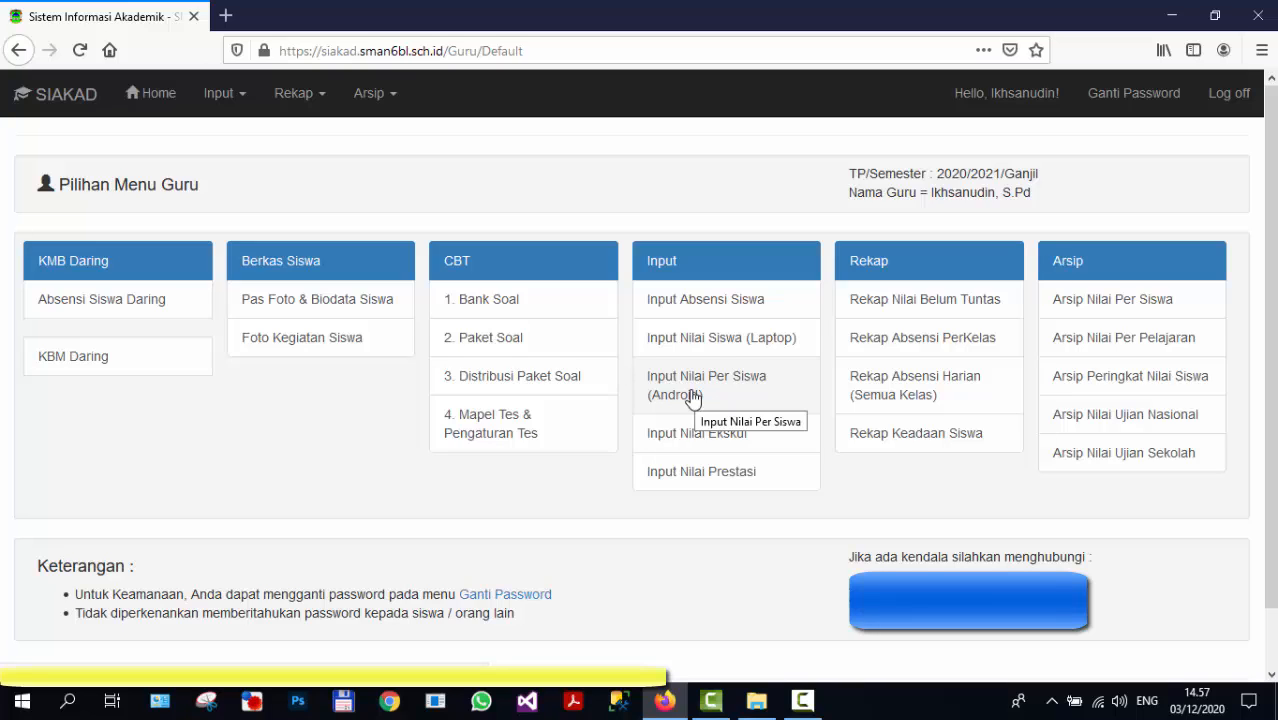
click(708, 342)
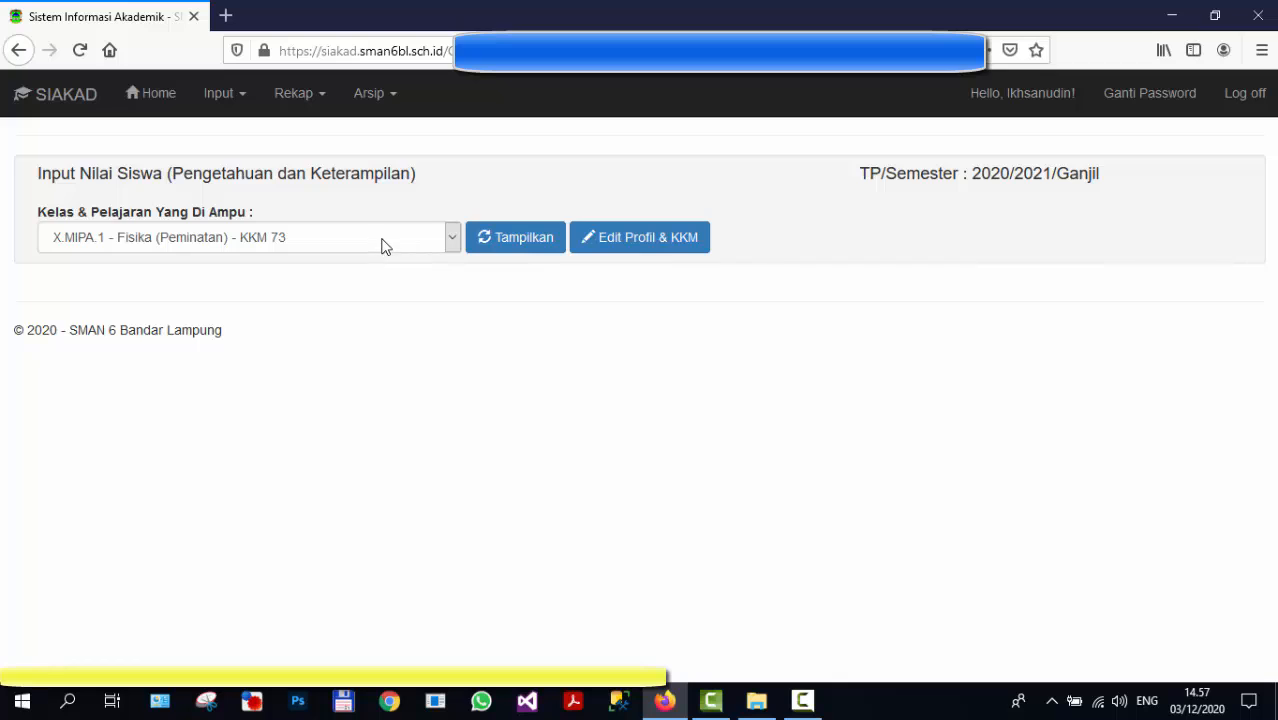
- Display the student grade table for X.MIPA.1 - Fisika (Peminatan) - KKM 73
click(207, 238)
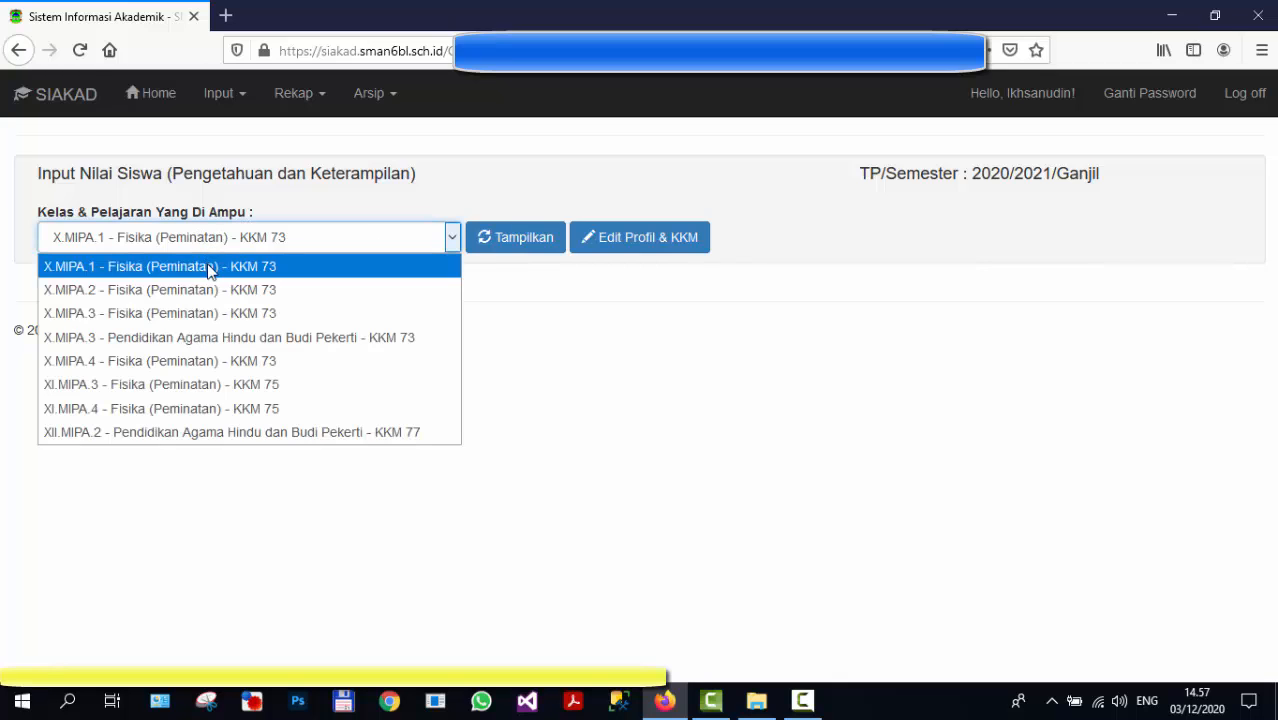
click(211, 272)
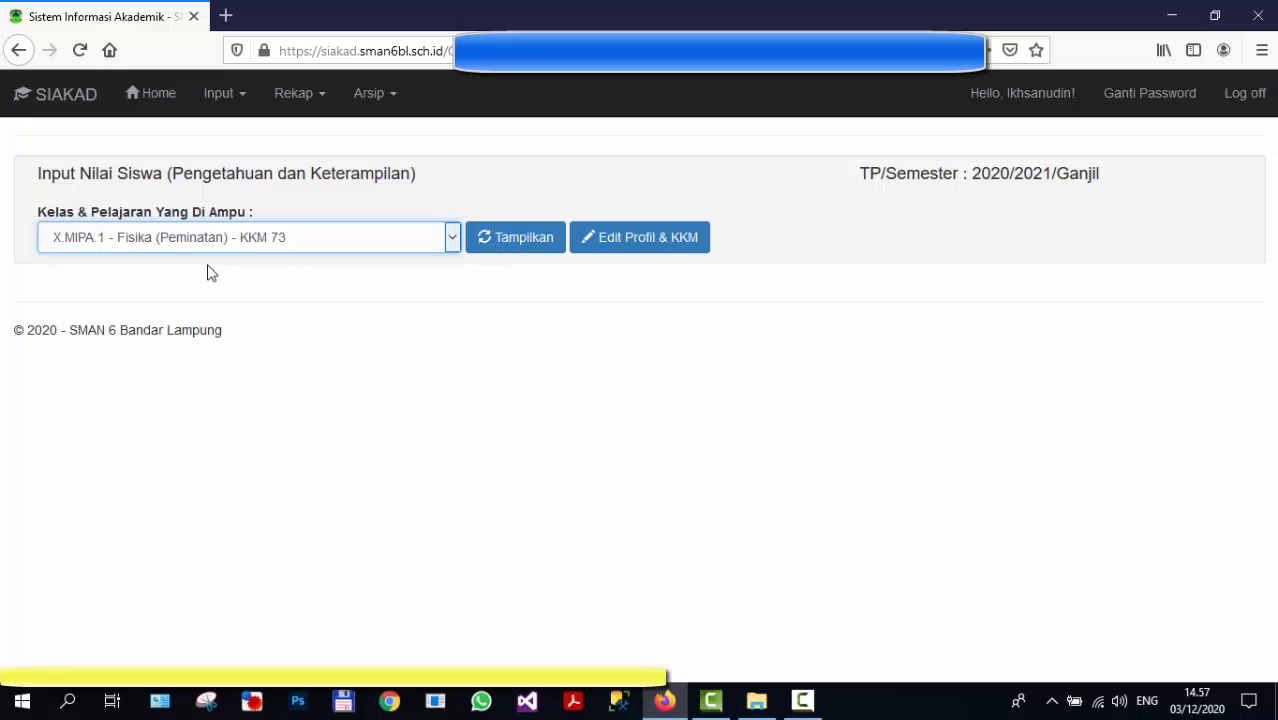
click(493, 252)
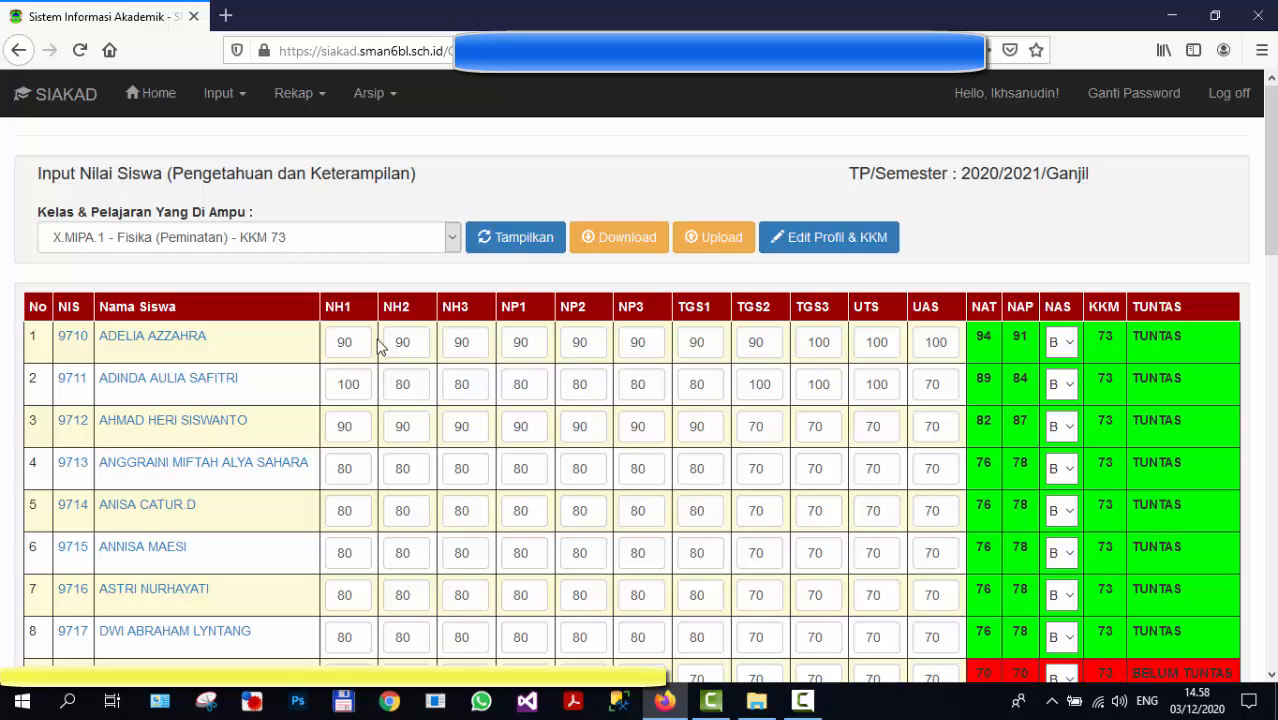
- Set the NH1 and NH2 grades of the student in row 1 to 95 and save all grades
drag(356, 341, 334, 342)
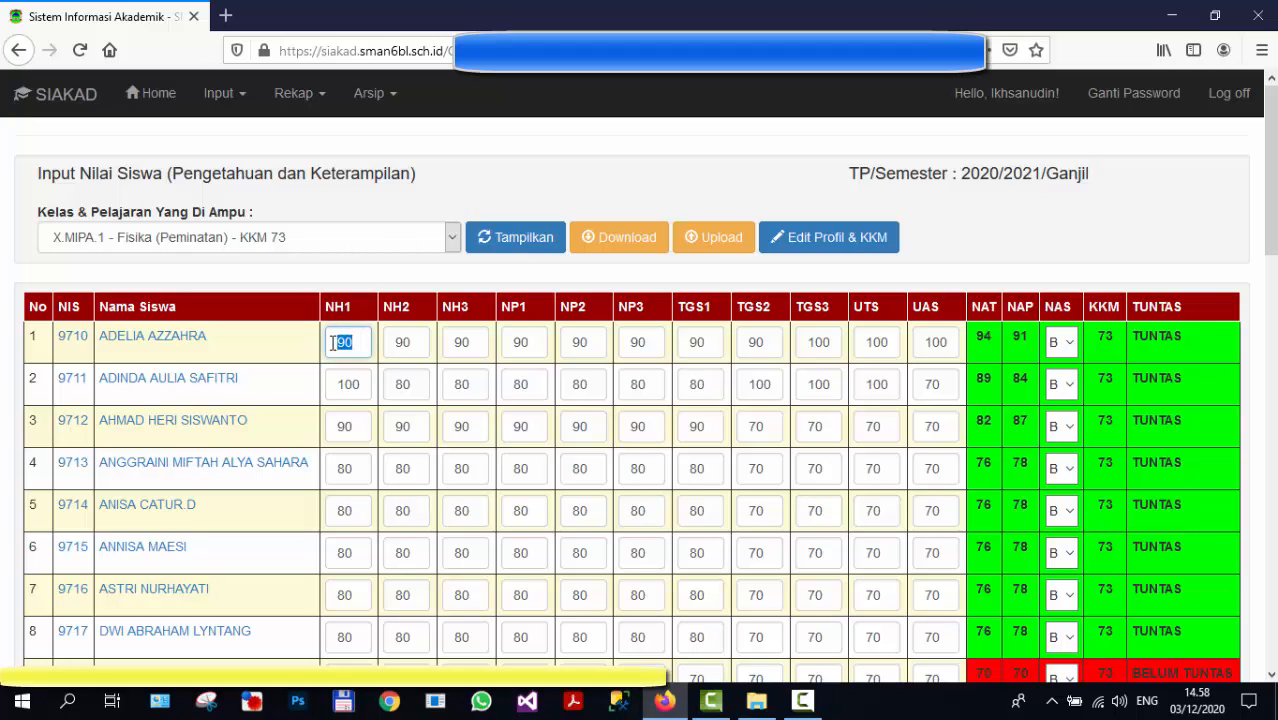
click(272, 354)
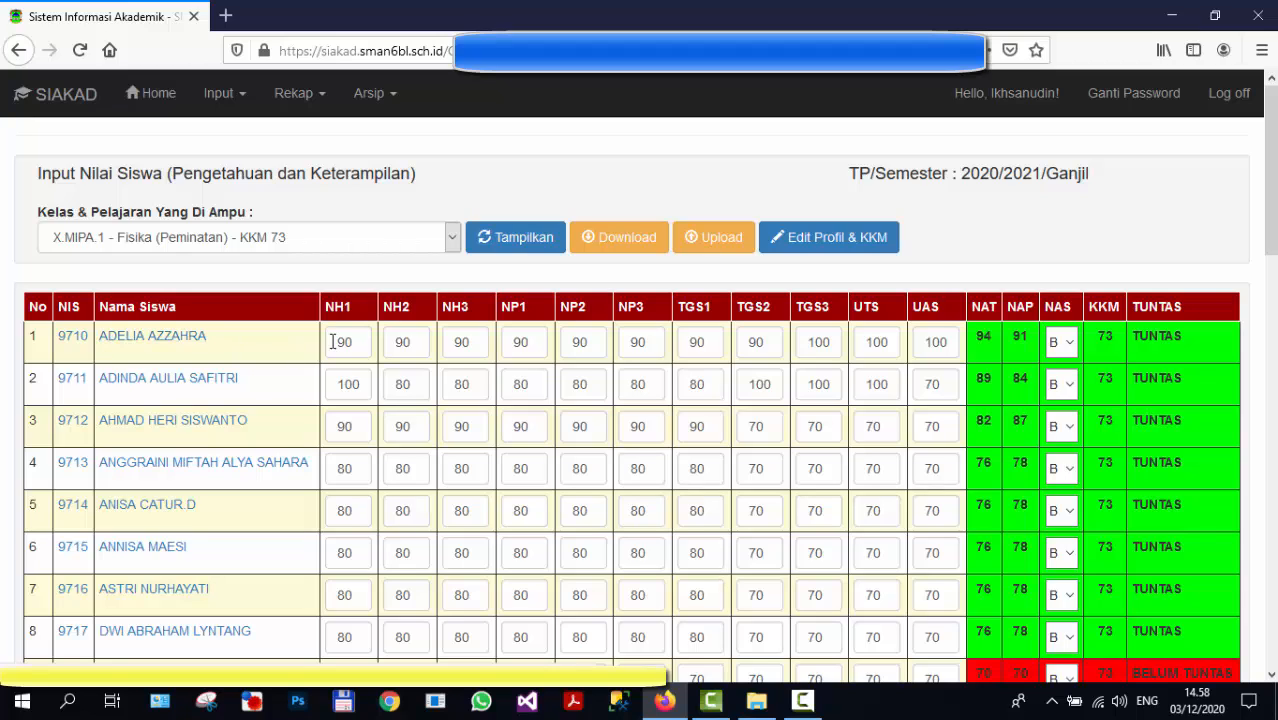
drag(358, 341, 290, 340)
text(95)
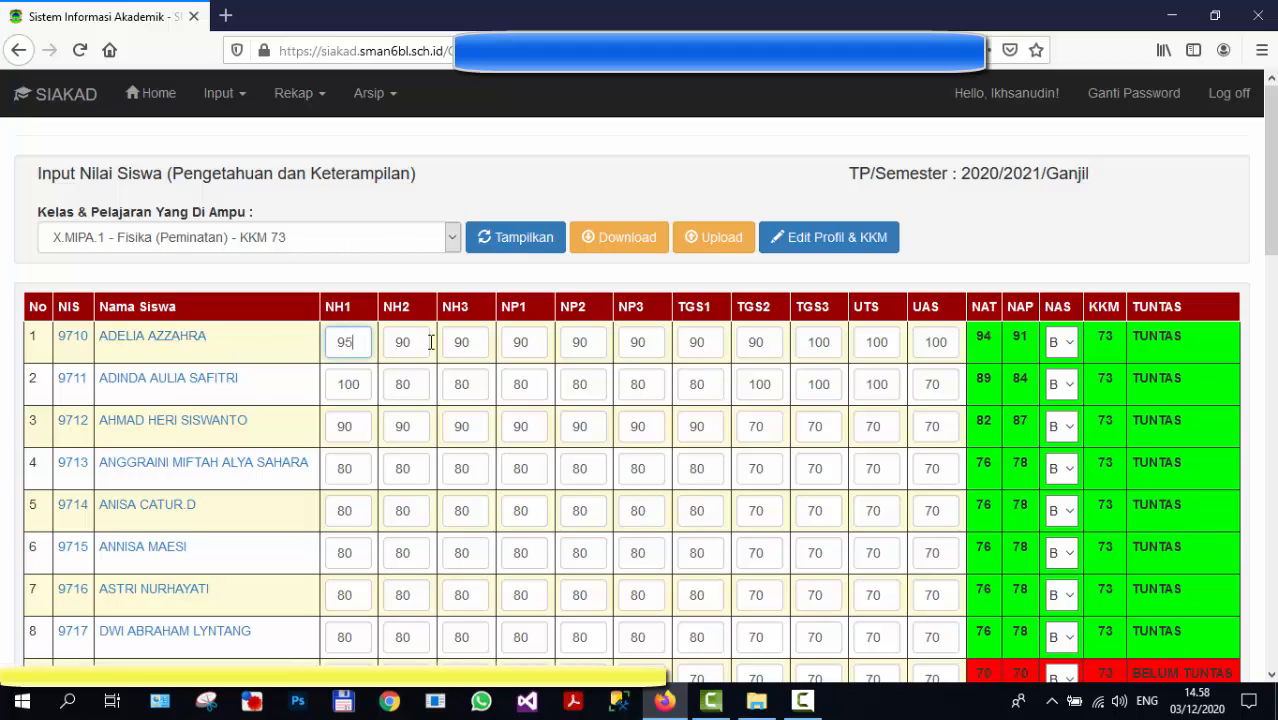
drag(421, 342, 333, 338)
text(9)
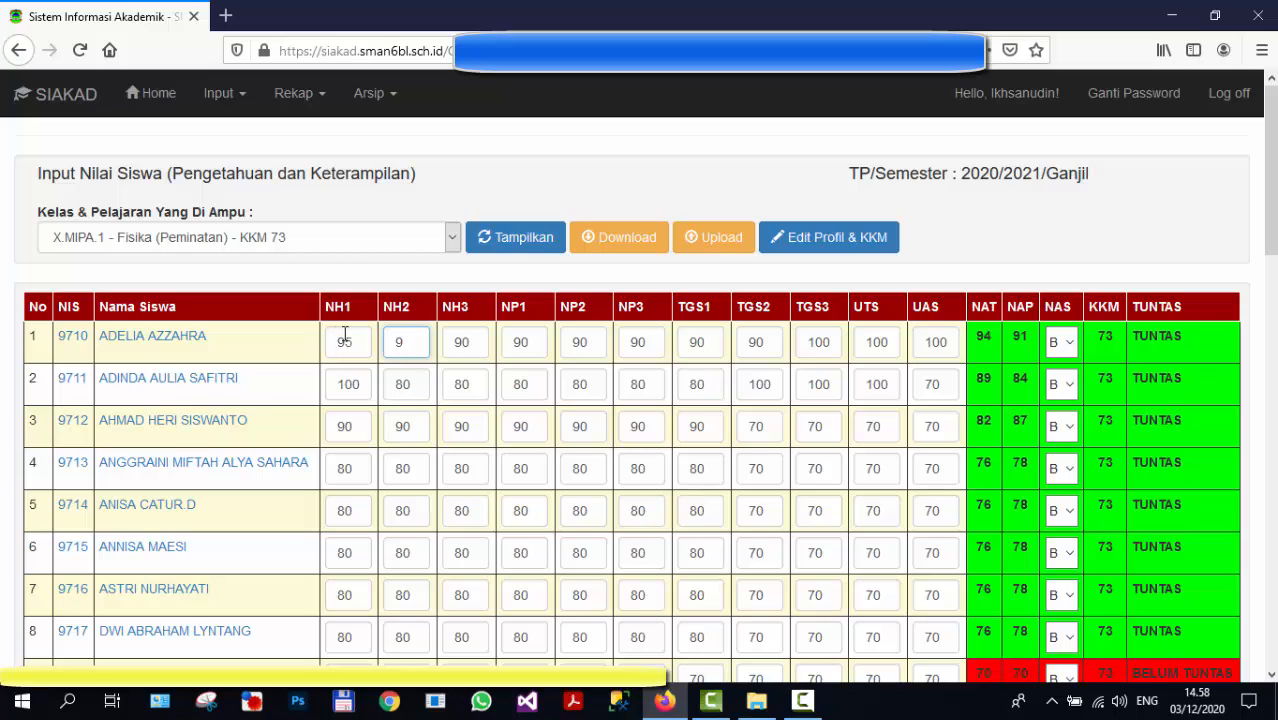
text(5)
scroll(875, 342, down, 1)
scroll(890, 450, down, 12)
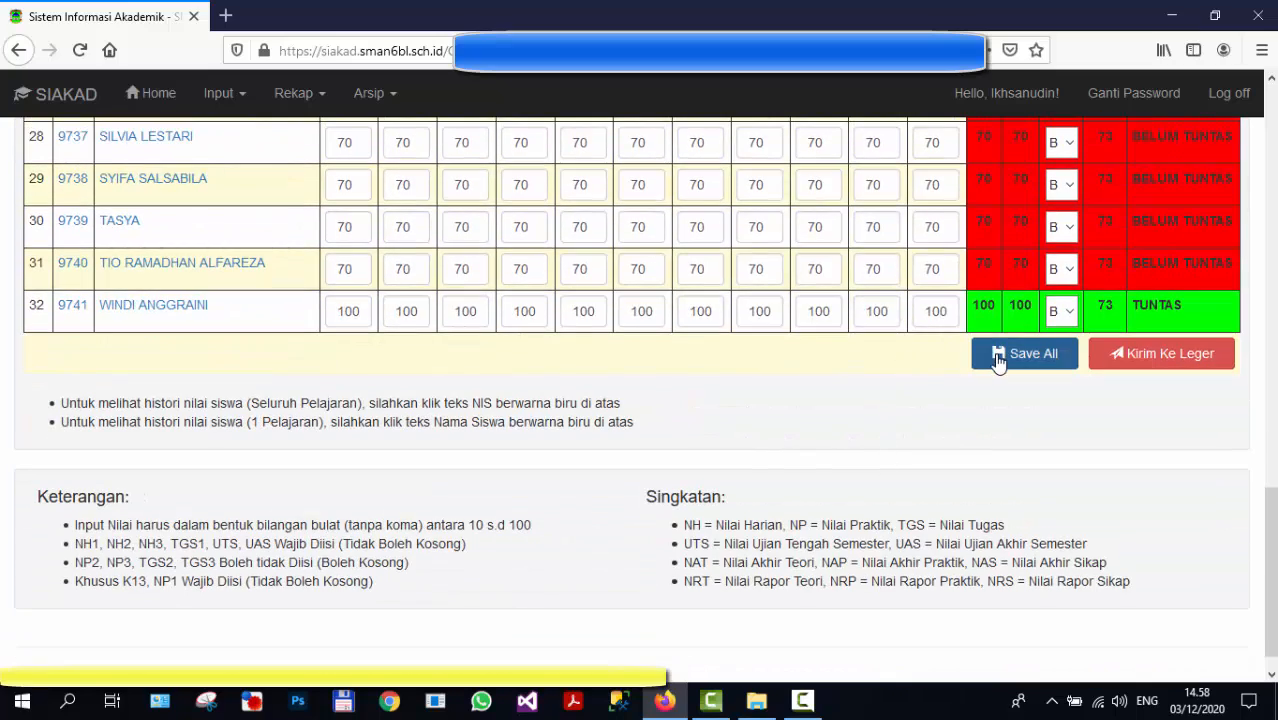
click(1015, 358)
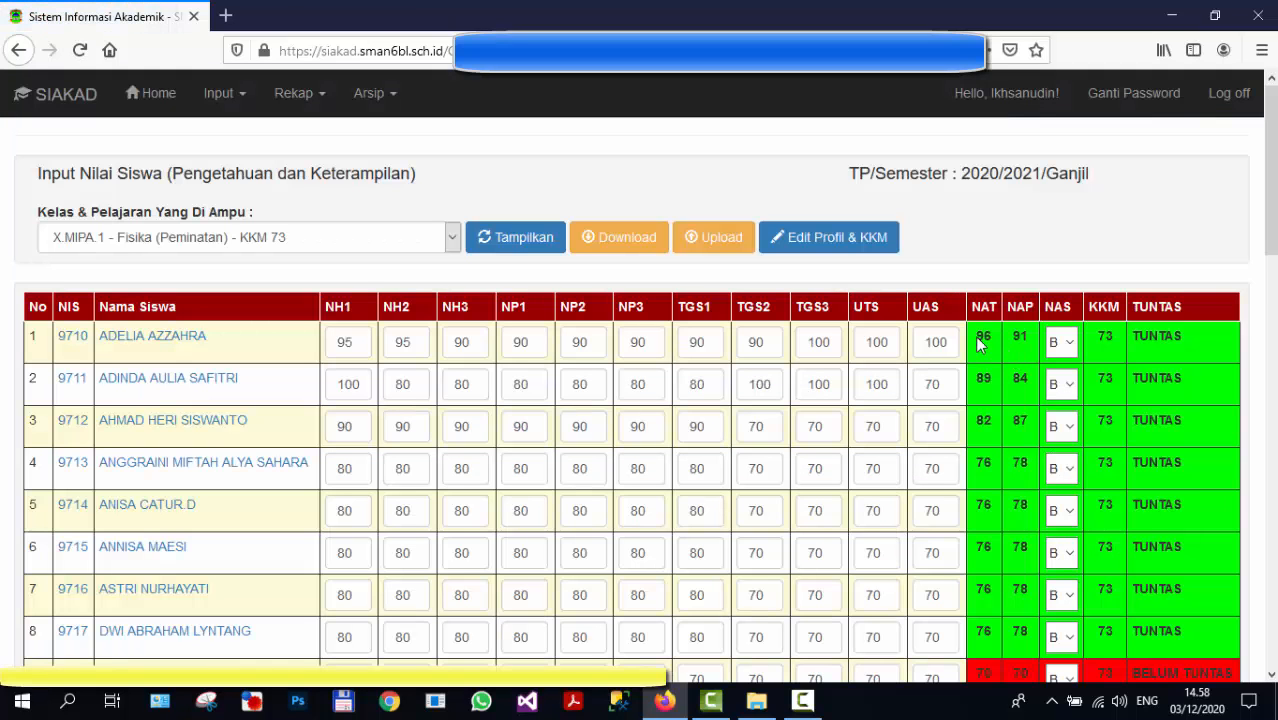
drag(974, 336, 1027, 338)
- Set the NH1, NH2 and NH3 grades of the student in row 31 to 90 and save all grades
scroll(725, 465, down, 15)
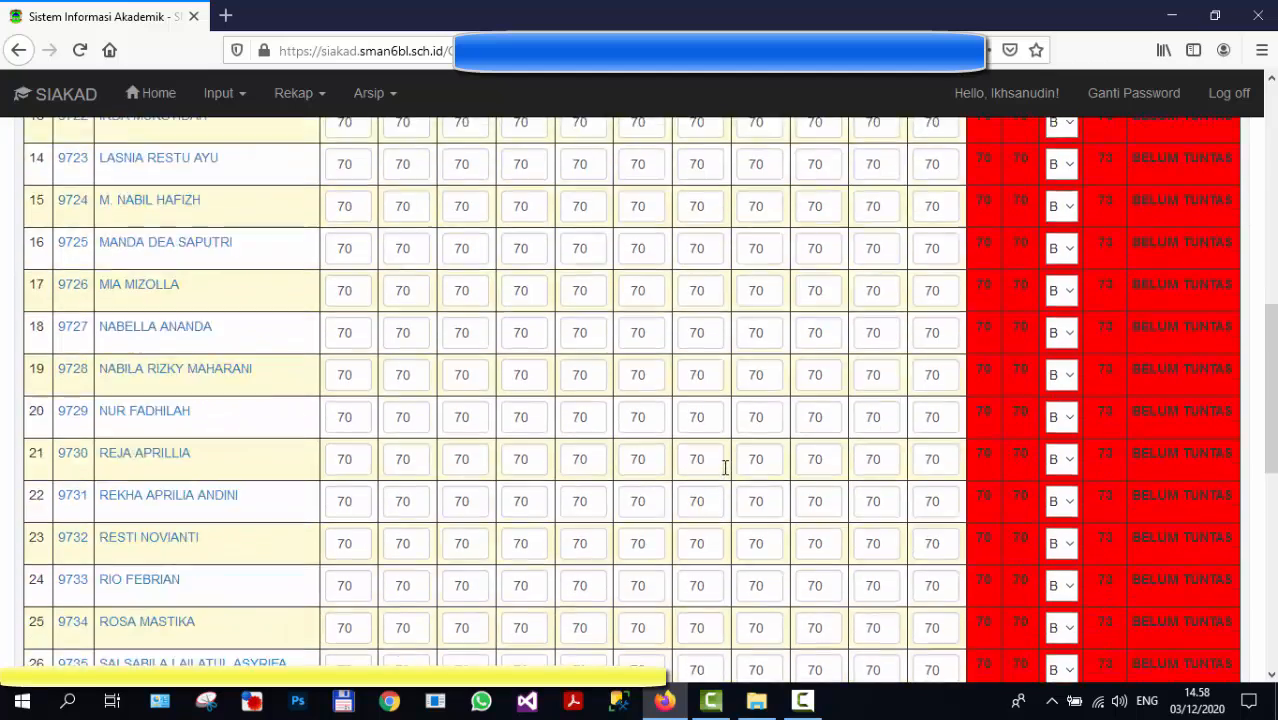
drag(338, 237, 362, 237)
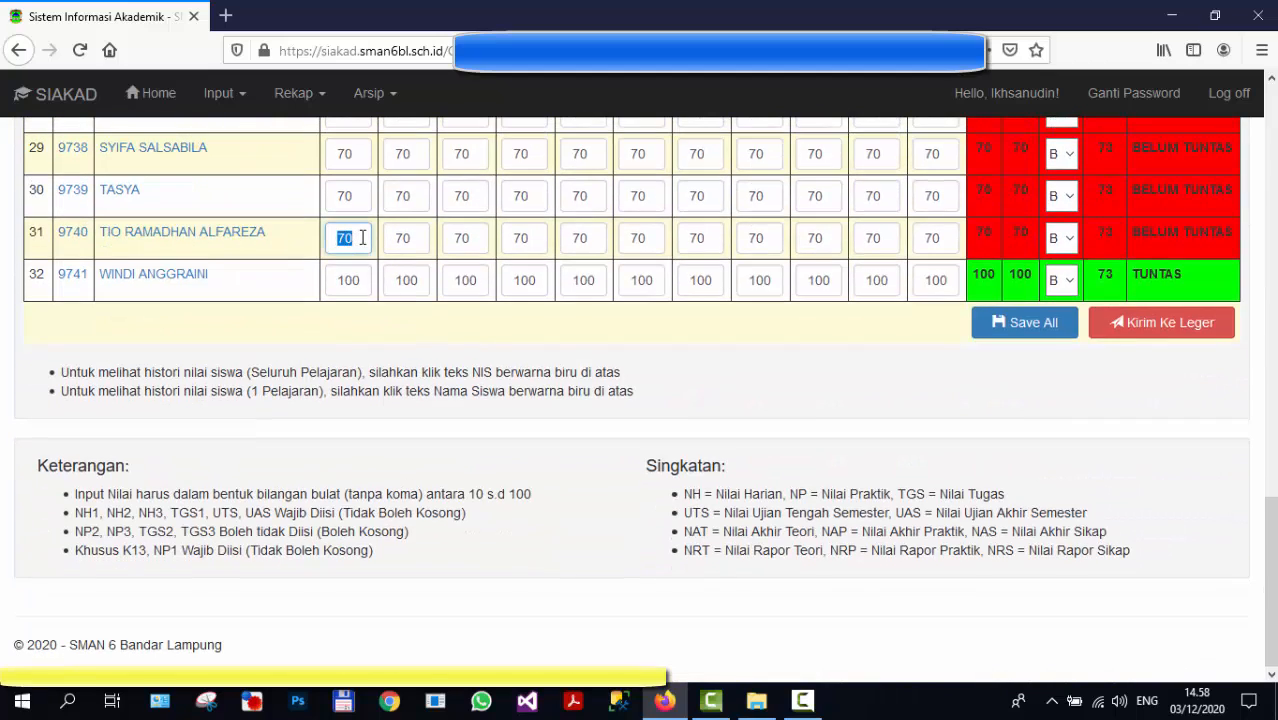
text(90)
double_click(403, 238)
text(90)
double_click(481, 240)
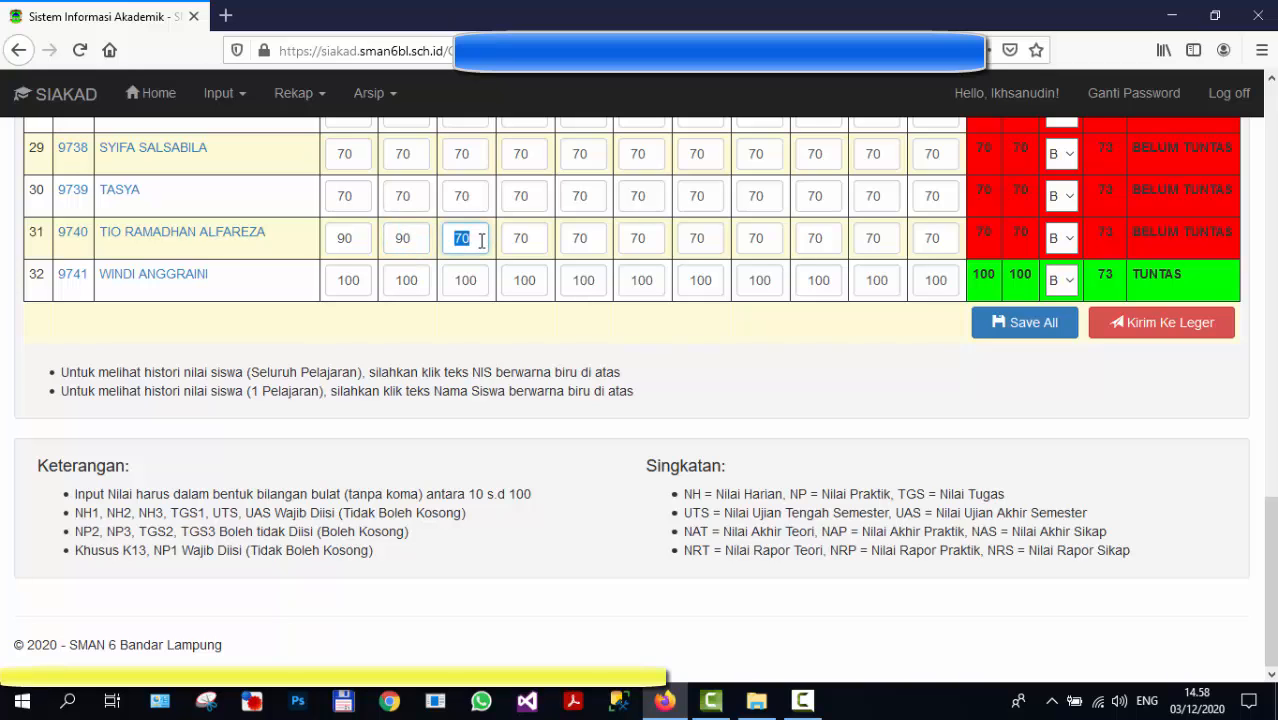
text(90)
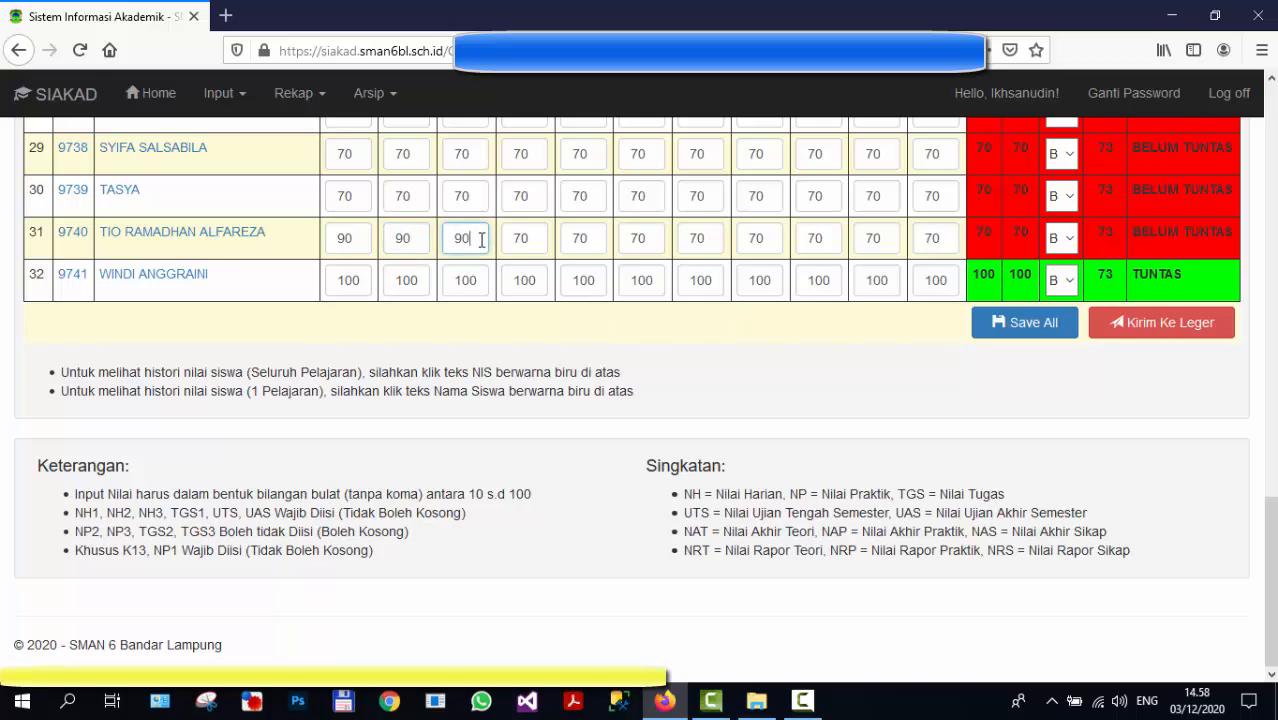
click(1013, 333)
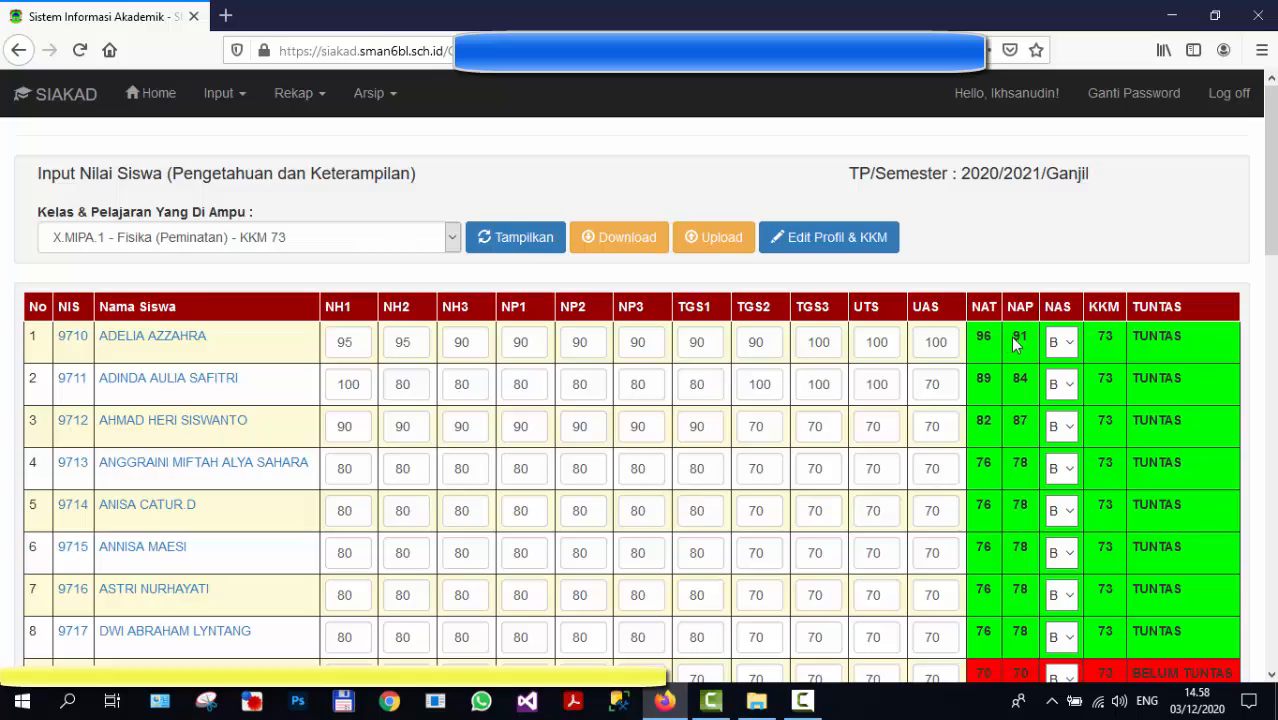
- Send the X.MIPA.1 grades to the homeroom teacher's ledger (Leger)
scroll(1013, 343, down, 5)
scroll(1010, 336, down, 10)
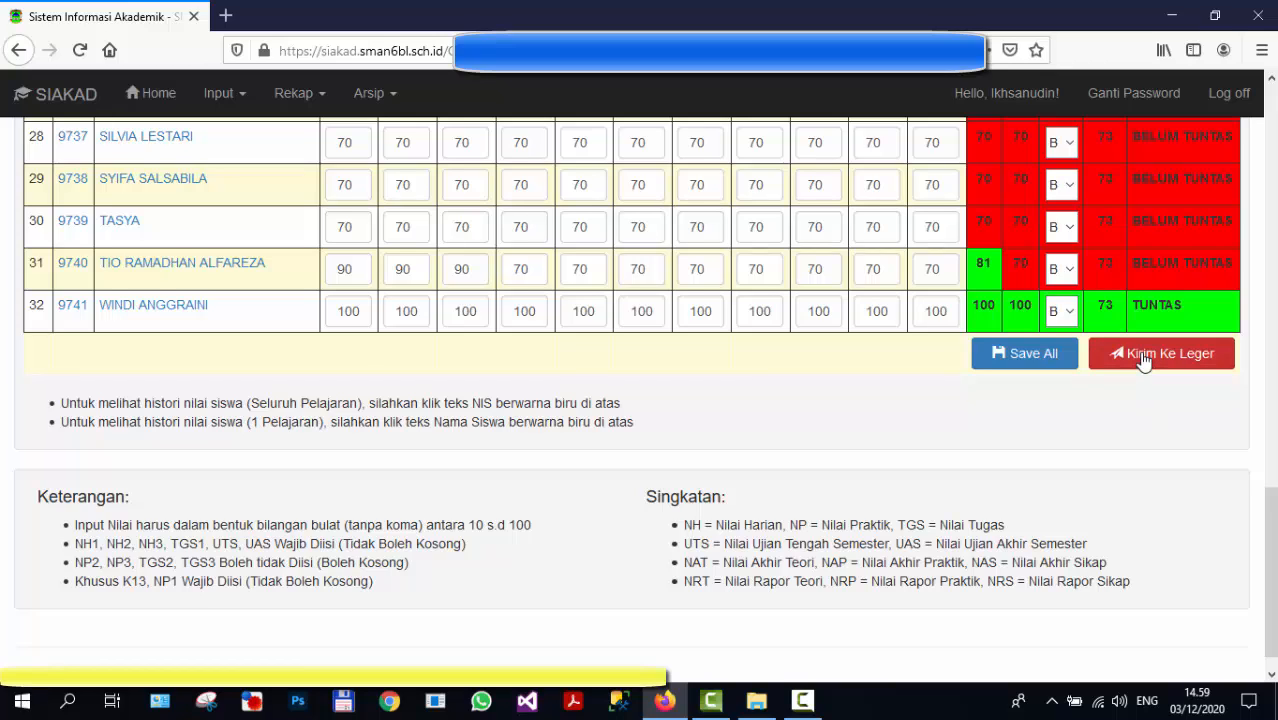
click(1143, 357)
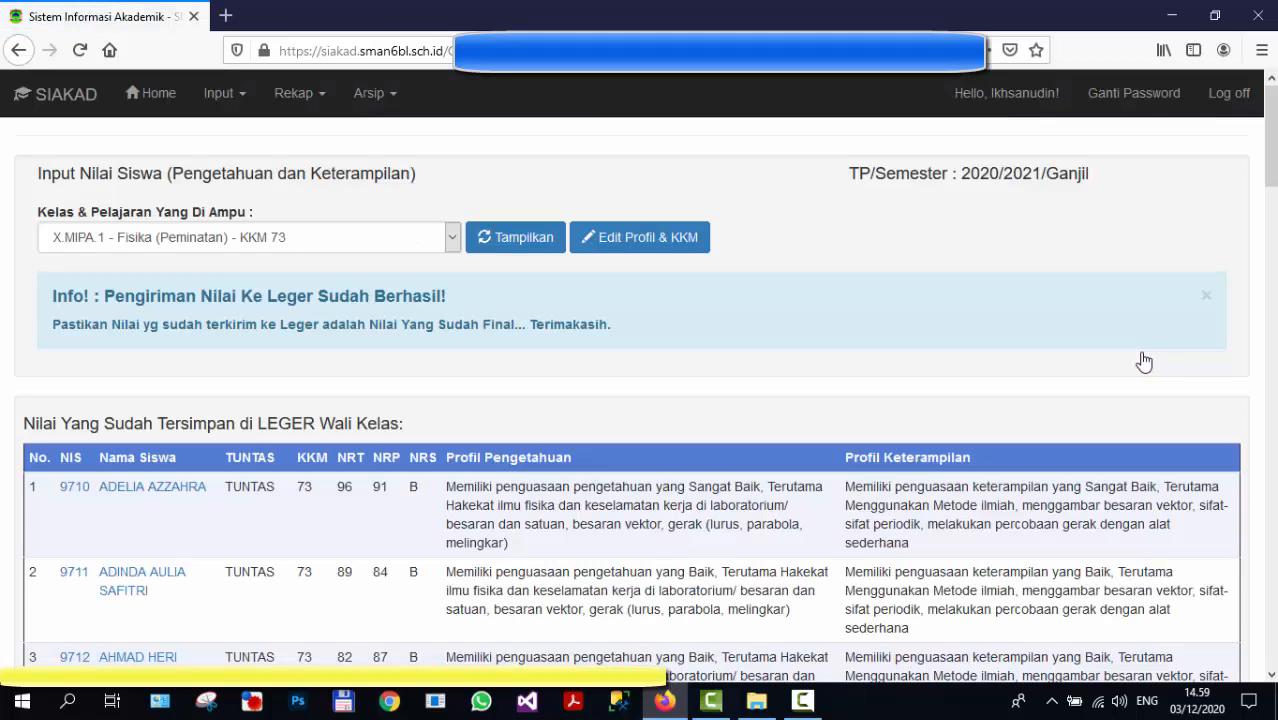
- Review the grades and the Profil Pengetahuan and Profil Keterampilan descriptions stored in the homeroom teacher's ledger
scroll(856, 423, down, 2)
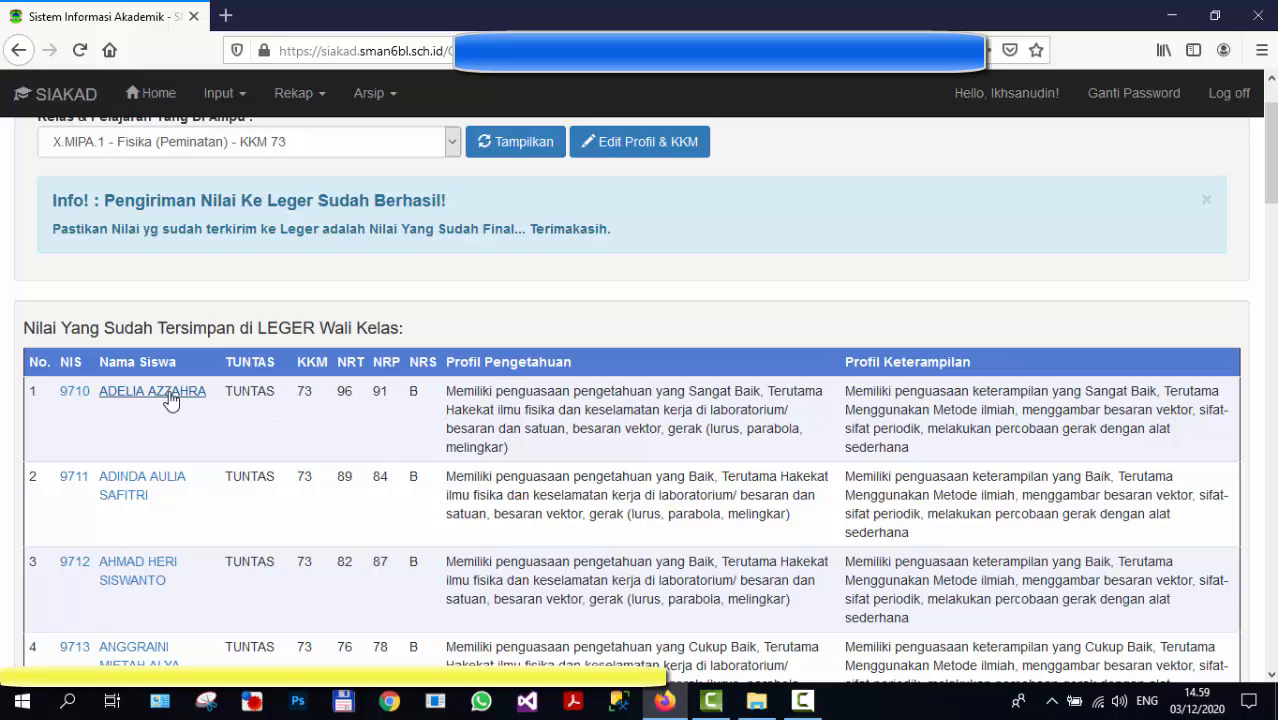
drag(444, 390, 574, 474)
click(556, 470)
scroll(560, 468, down, 3)
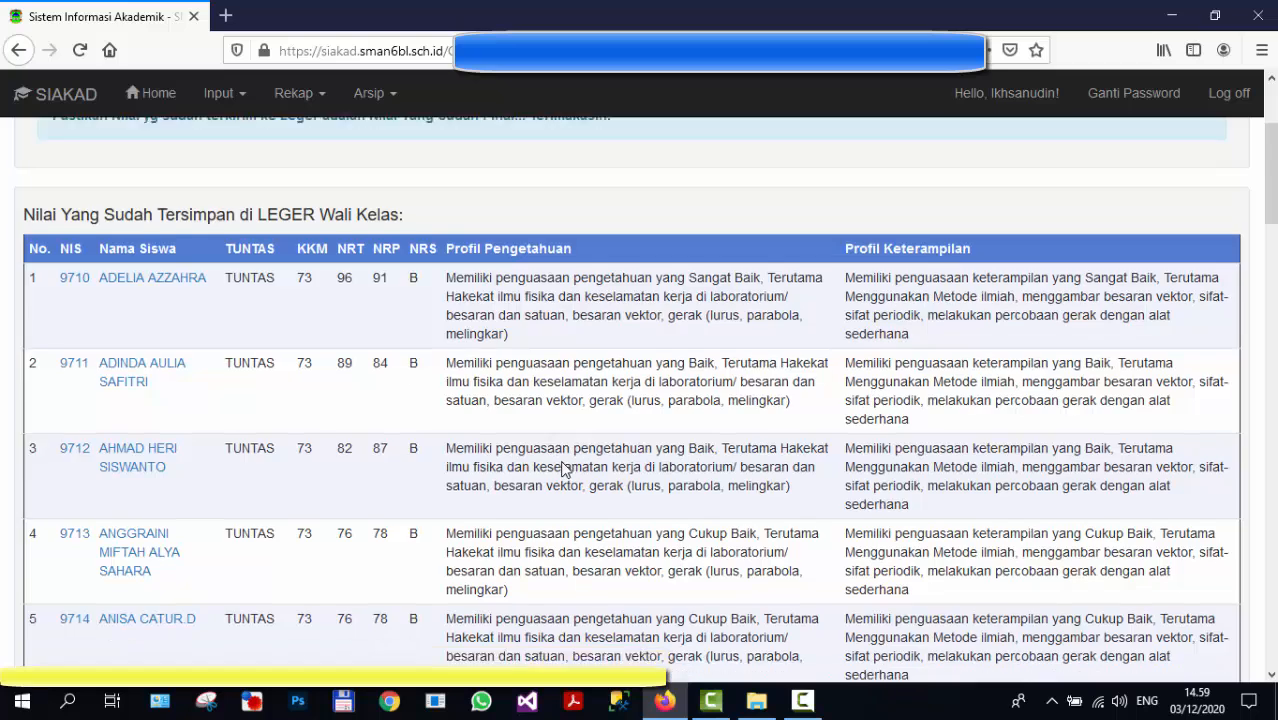
scroll(693, 448, down, 3)
scroll(693, 448, up, 5)
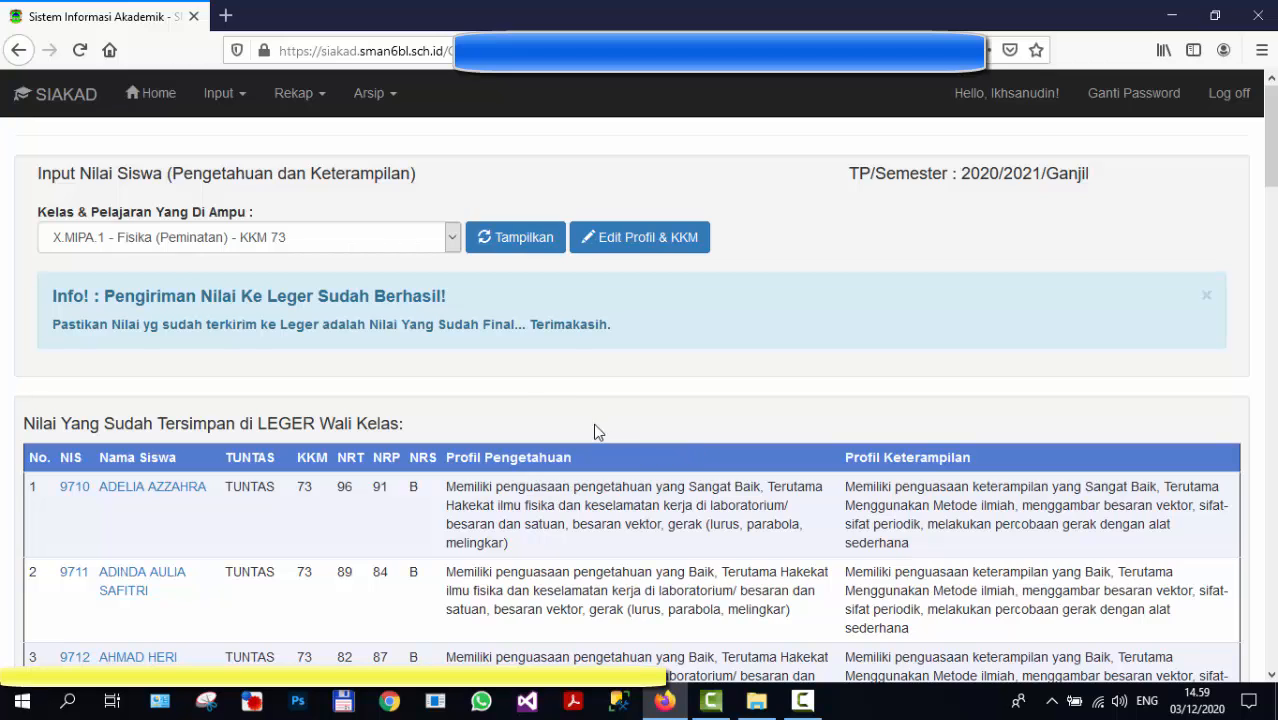
- Display the student grade table for X.MIPA.2 - Fisika (Peminatan) - KKM 73
click(449, 241)
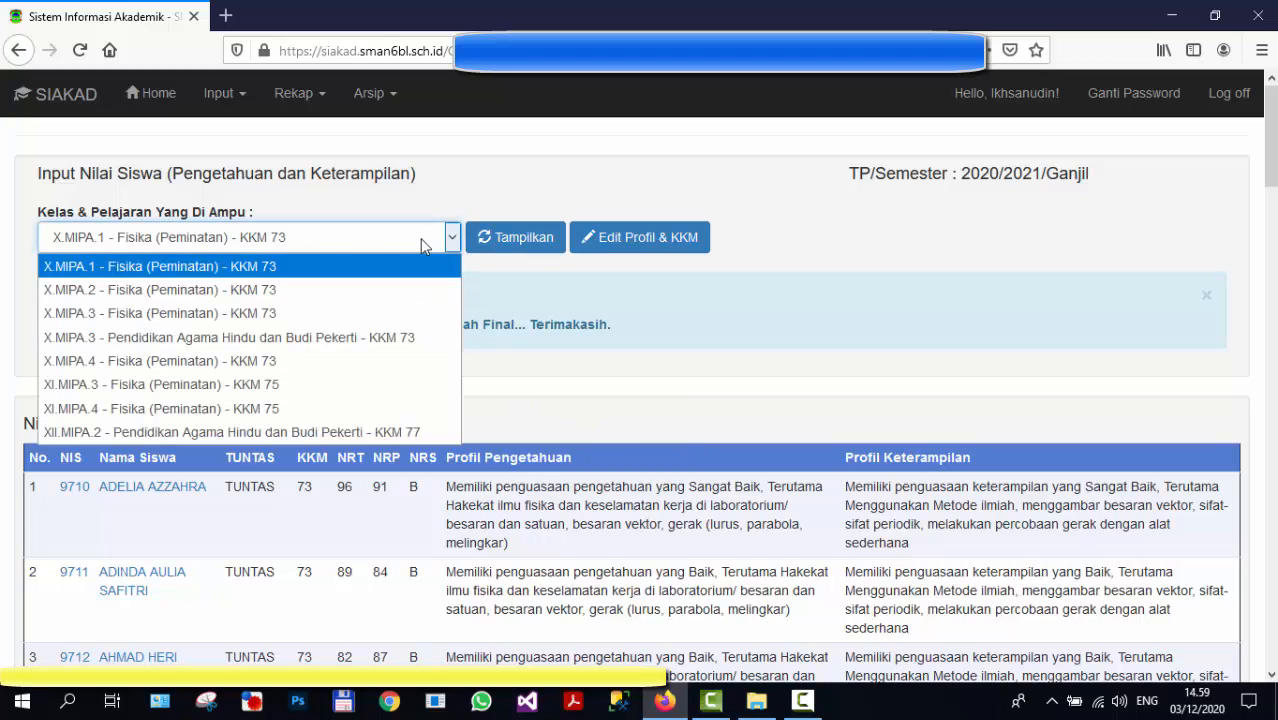
click(276, 293)
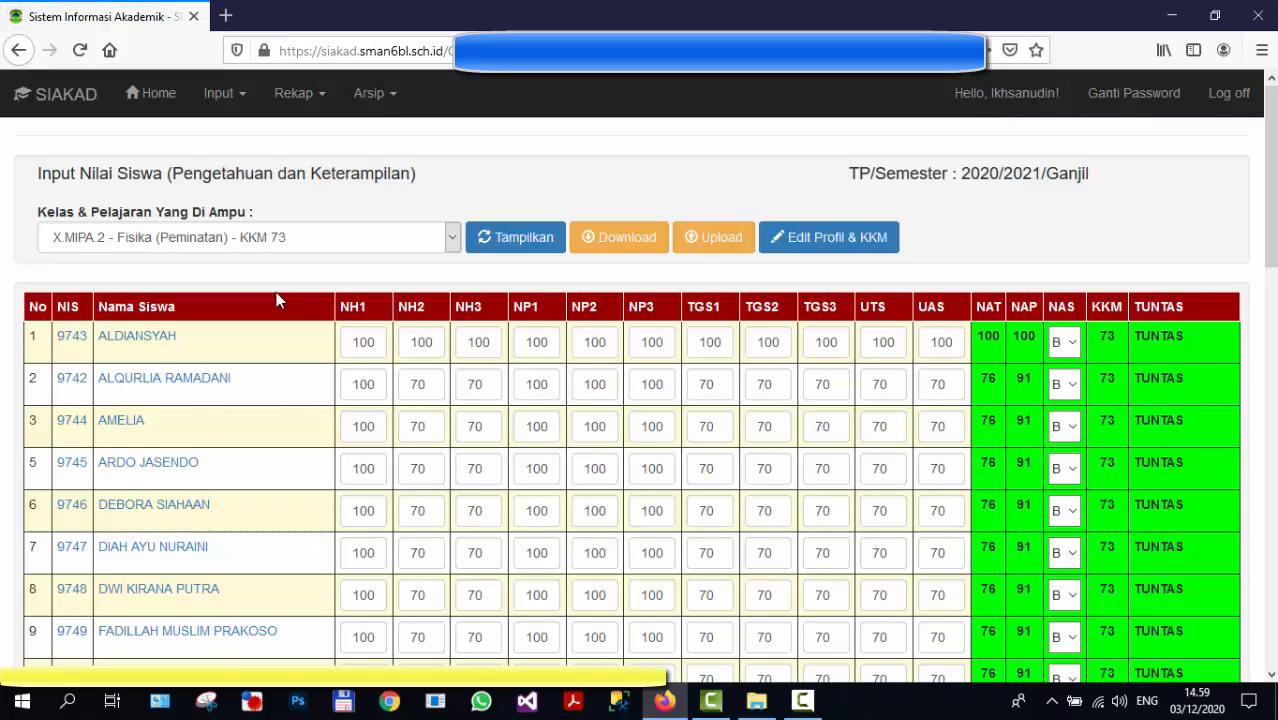
click(242, 241)
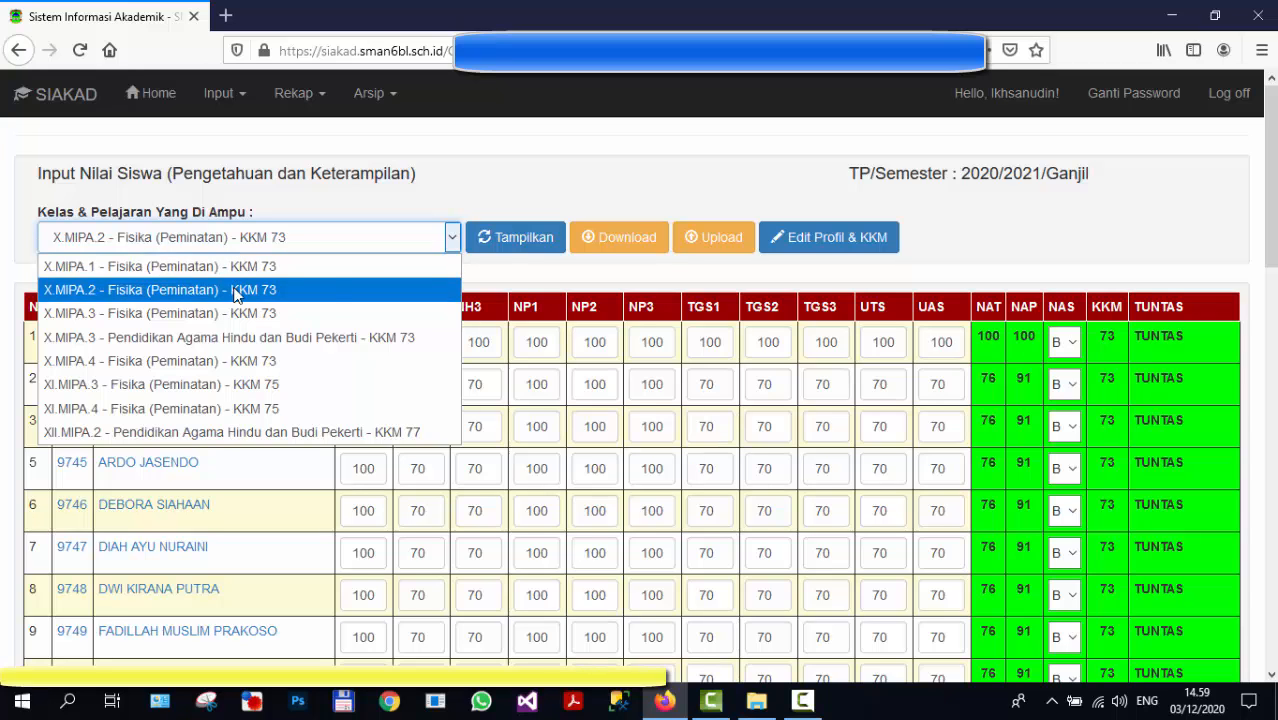
click(236, 290)
click(513, 246)
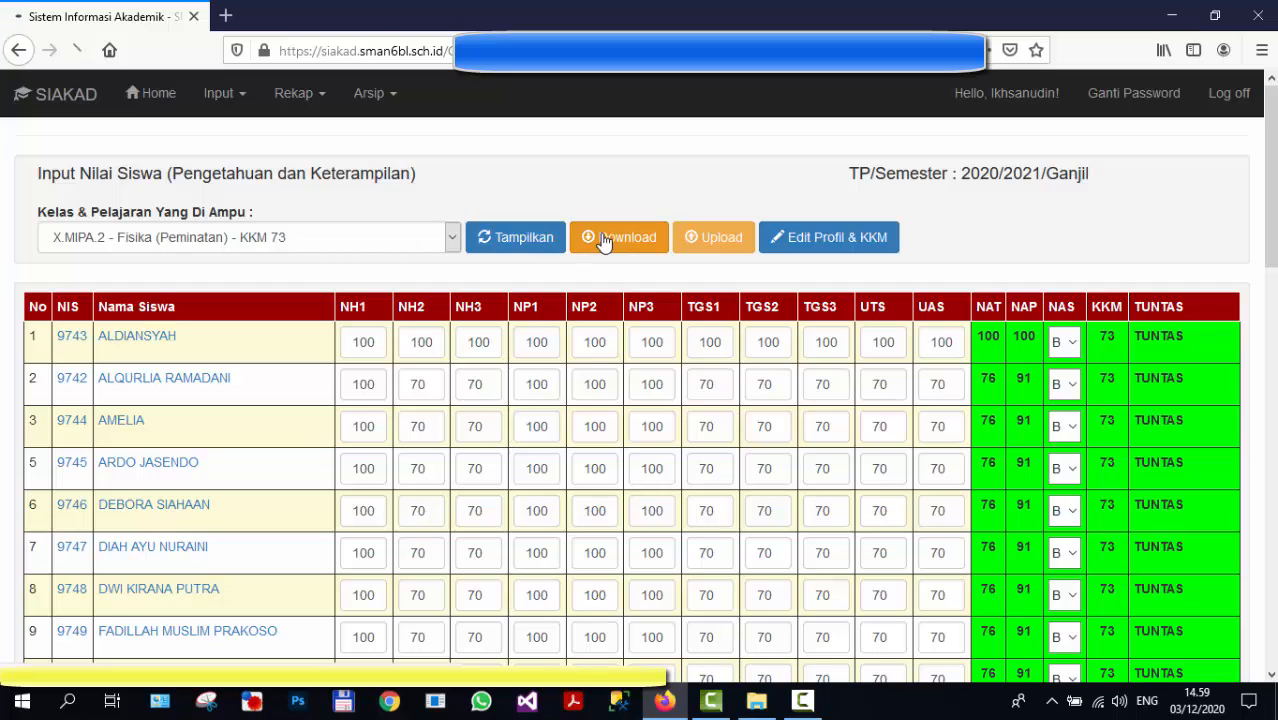
- Download the X.MIPA.2 Fisika (Peminatan) grade list and save it as an Excel file
click(603, 242)
click(401, 385)
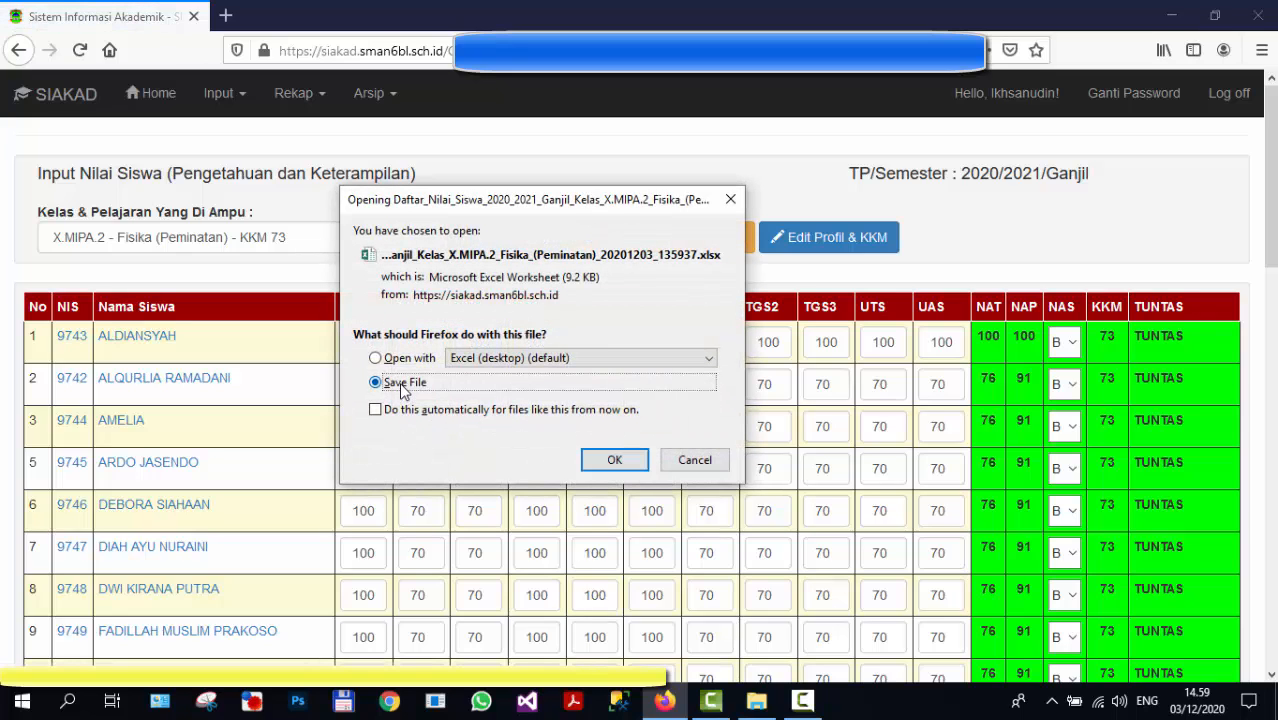
click(616, 460)
- Display the X.MIPA.3 - Fisika (Peminatan) grades and save the downloaded grade list as an Excel file
click(338, 240)
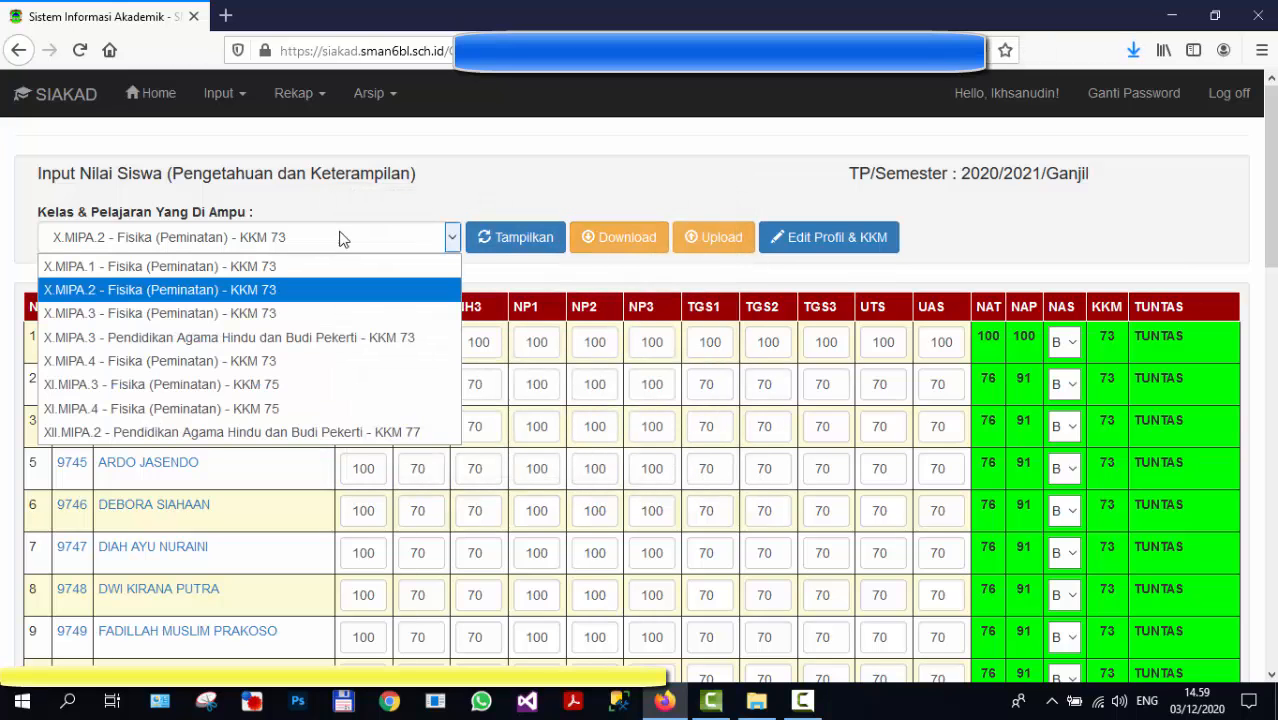
click(190, 313)
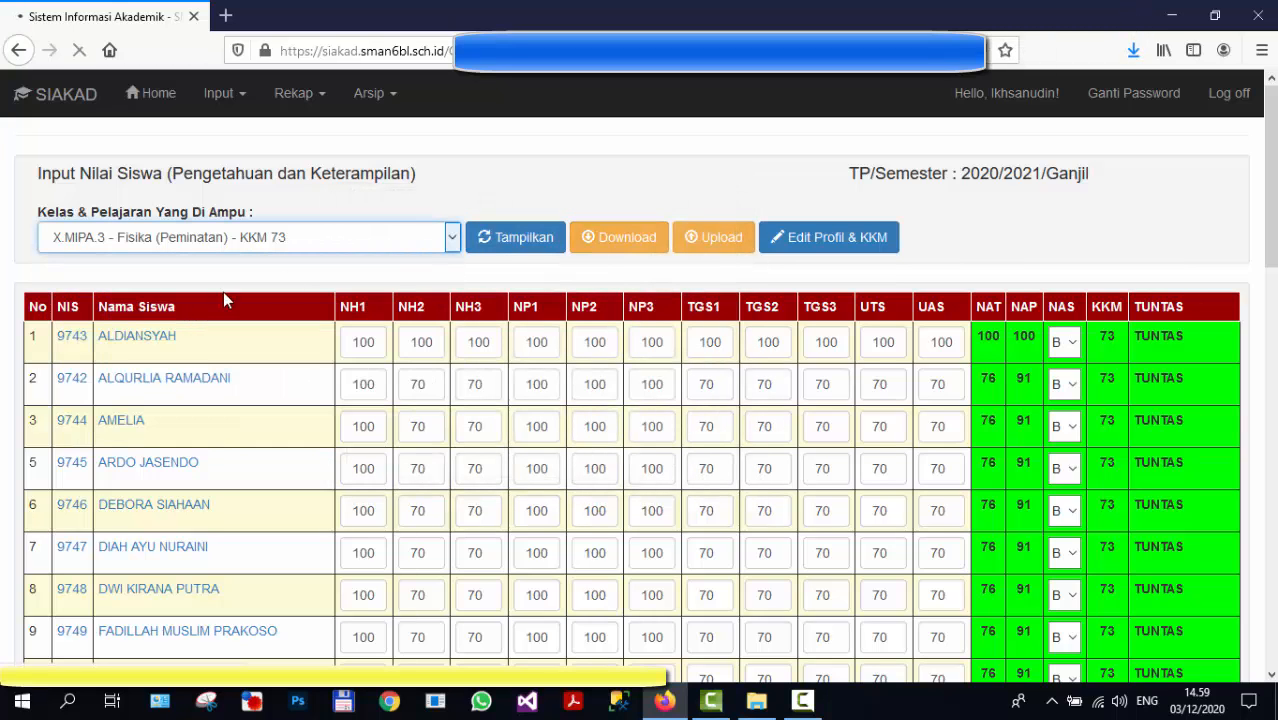
click(613, 245)
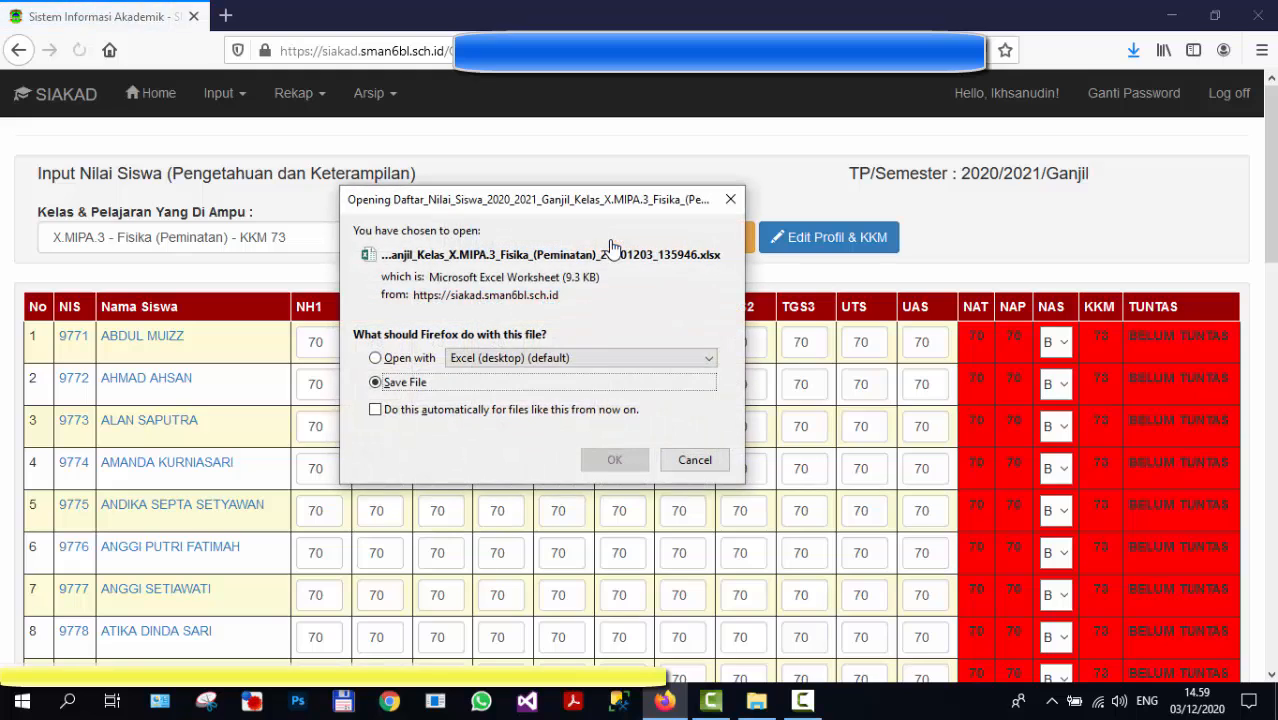
click(613, 460)
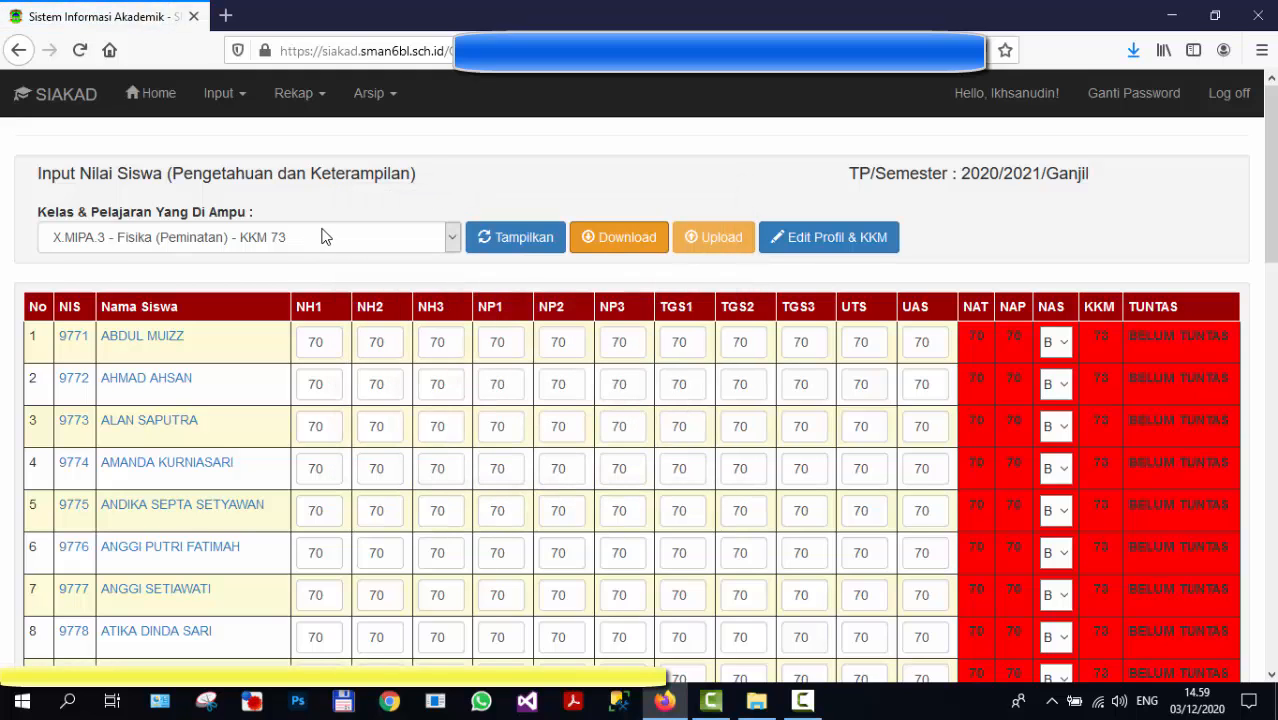
- Display the X.MIPA.4 - Fisika (Peminatan) grades and save the downloaded grade list as an Excel file
click(322, 237)
click(130, 366)
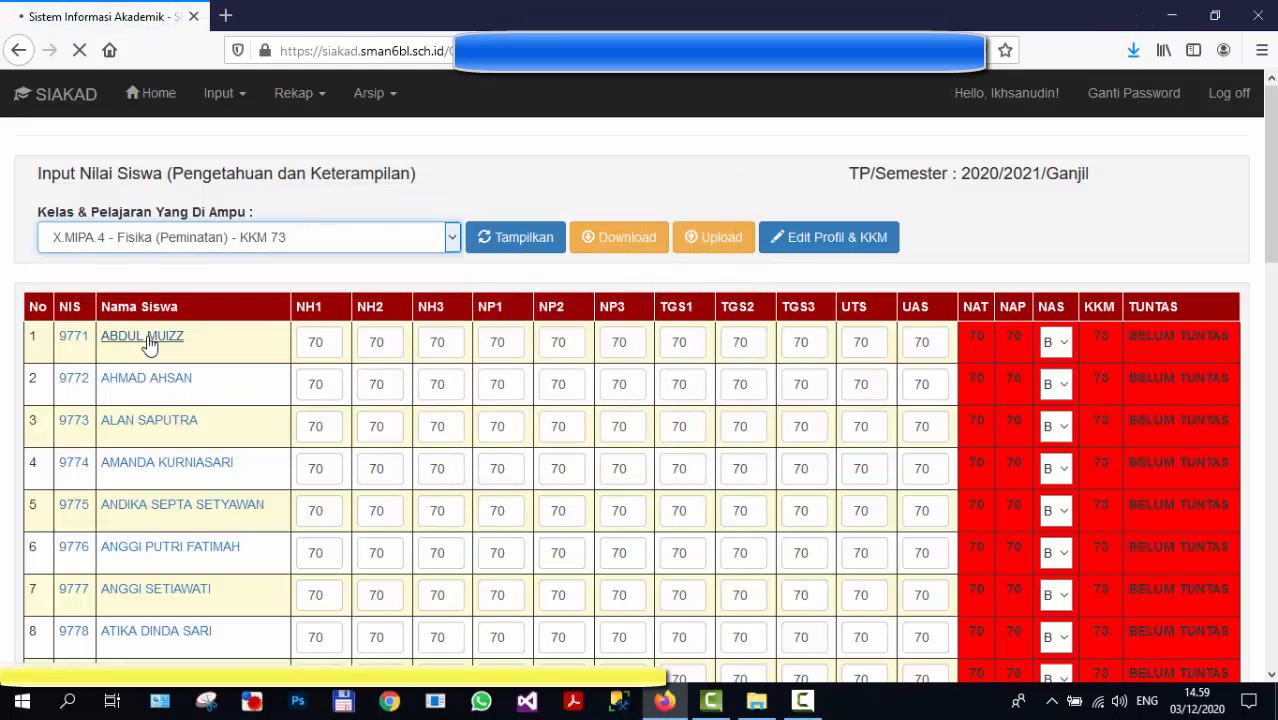
click(515, 250)
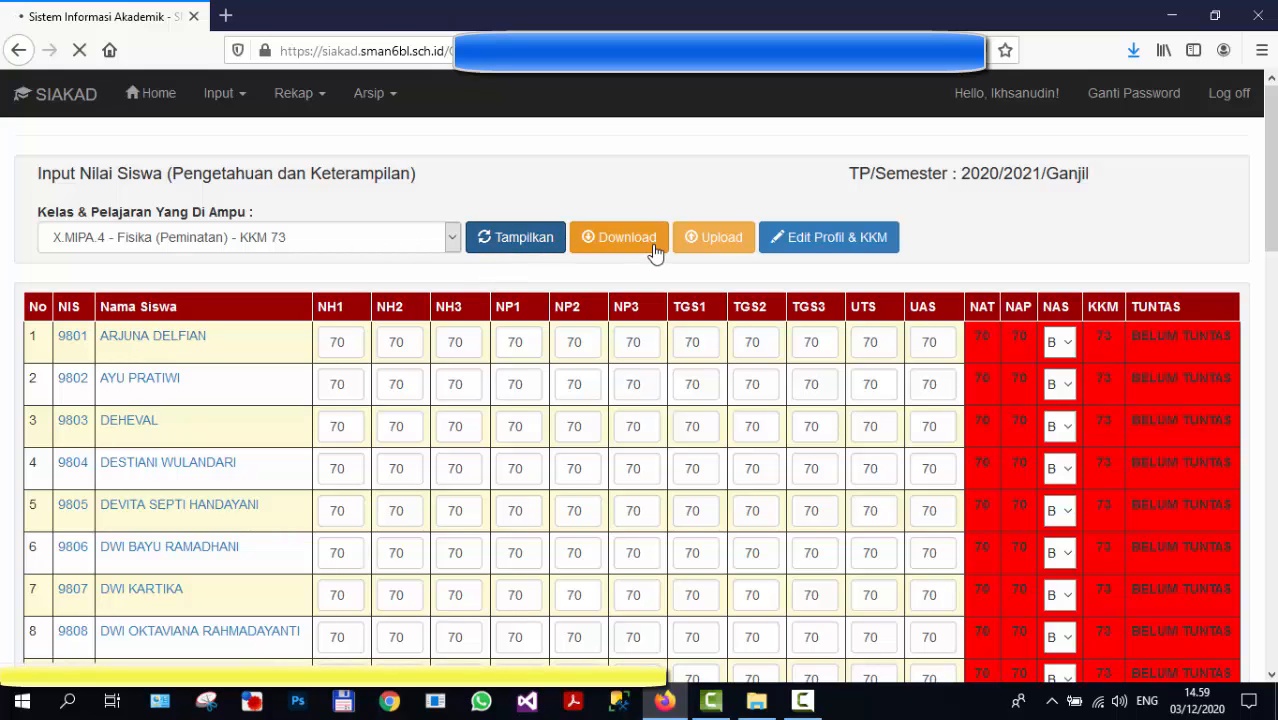
click(622, 240)
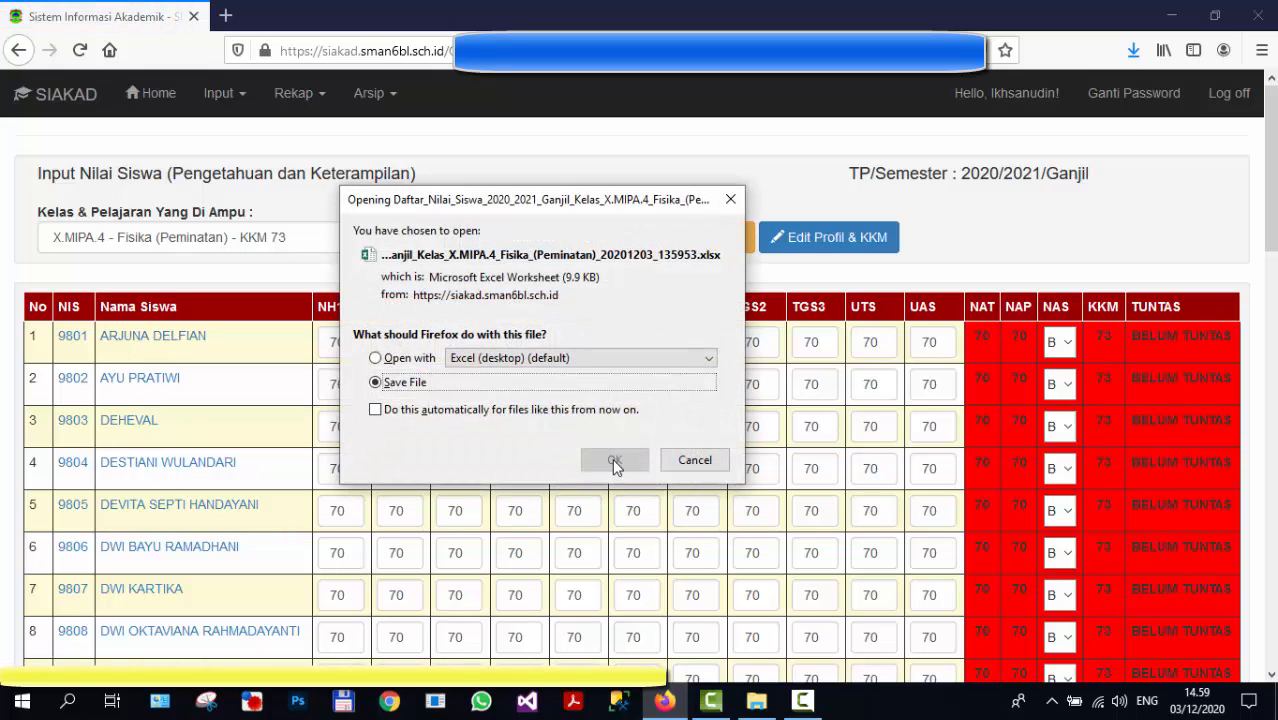
click(613, 460)
- Display the XI.MIPA.3 - Fisika (Peminatan) grades and save the downloaded grade list as an Excel file
click(380, 248)
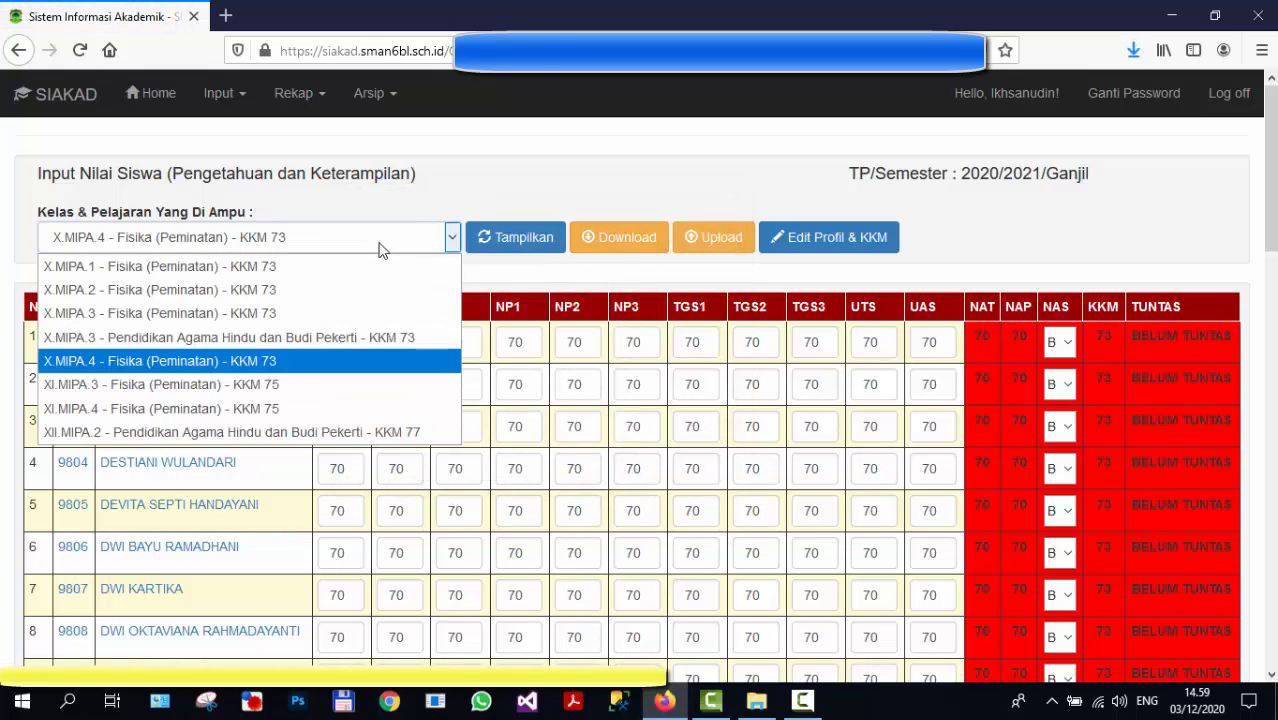
click(147, 386)
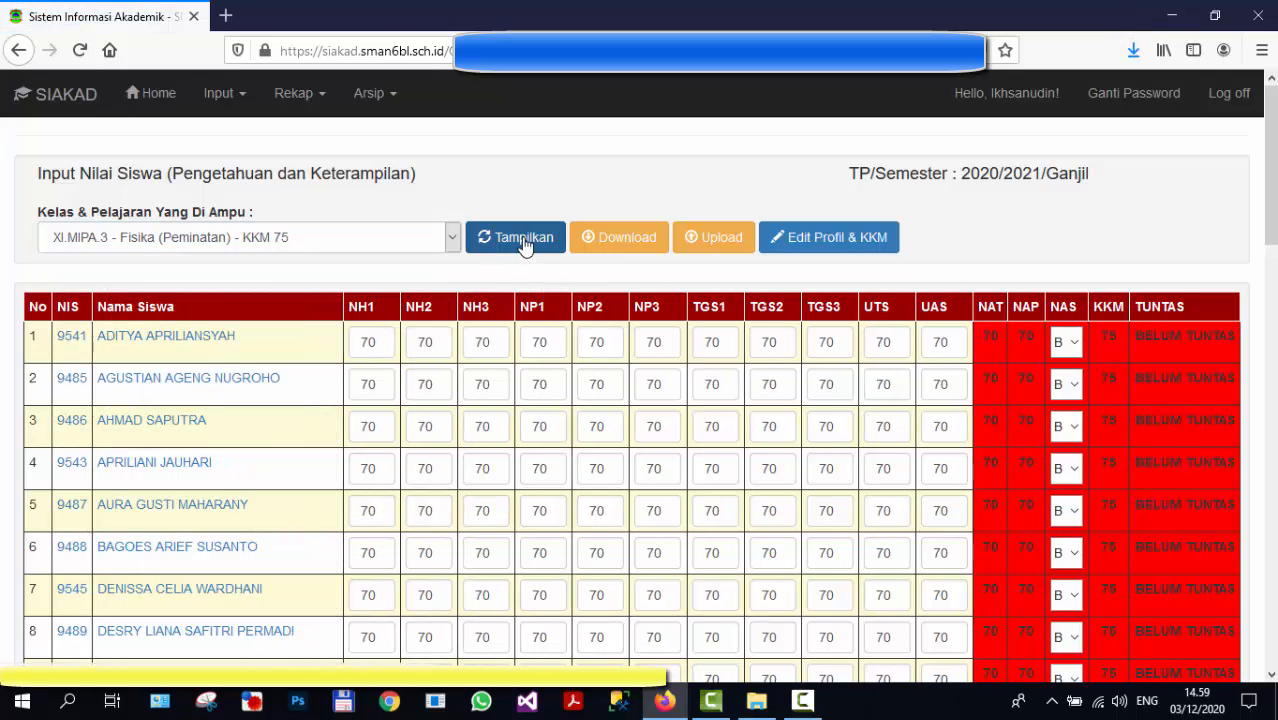
click(525, 244)
click(630, 248)
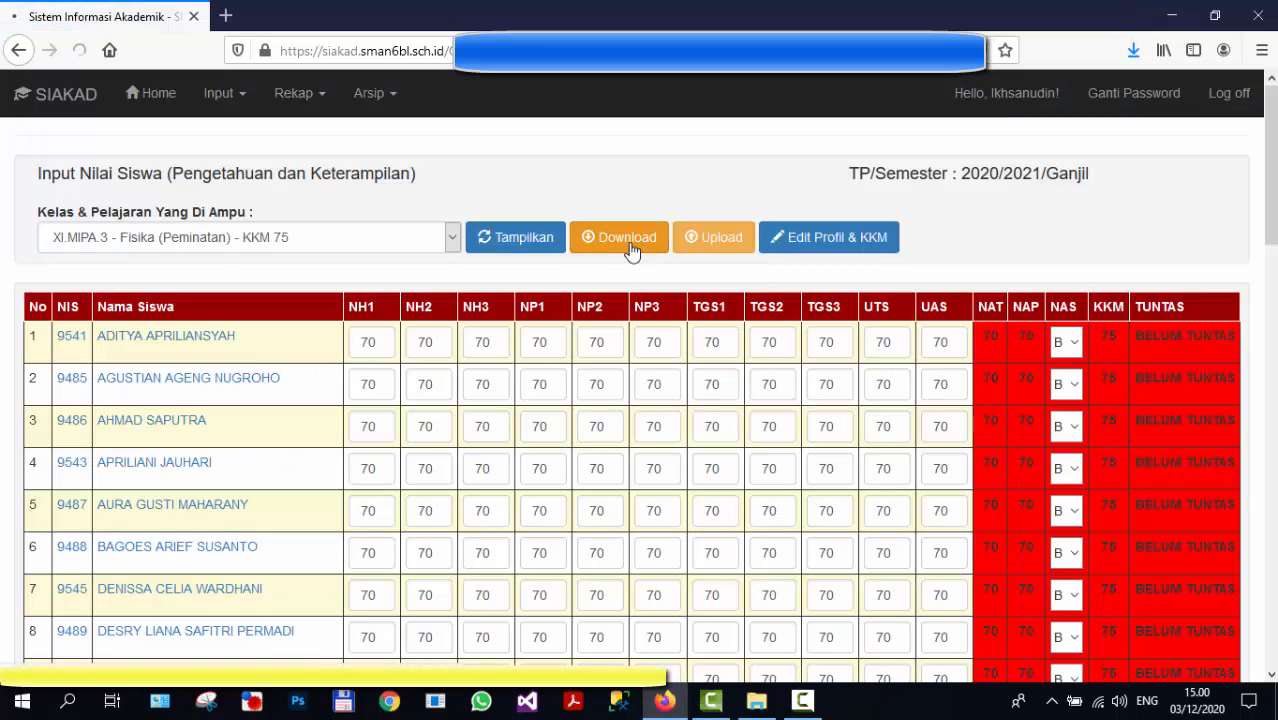
click(413, 382)
click(610, 458)
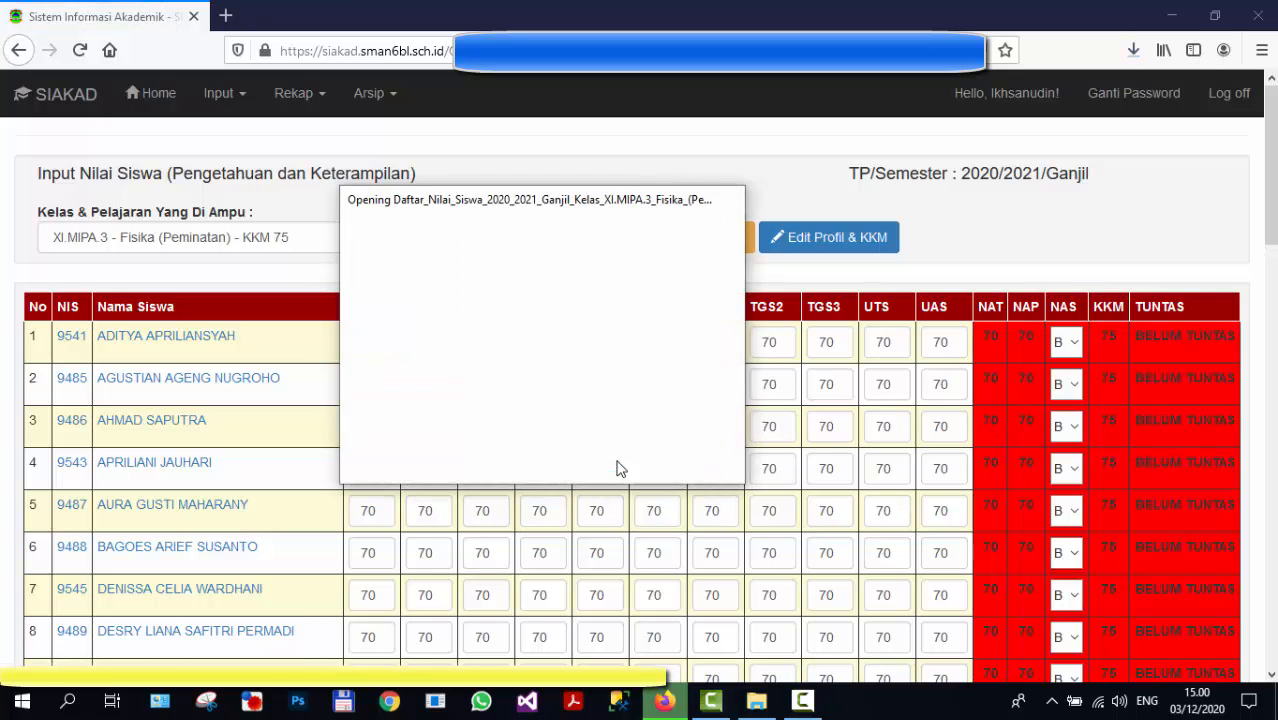
- Display the XI.MIPA.4 - Fisika (Peminatan) grades and save the downloaded grade list as an Excel file
click(300, 237)
click(125, 407)
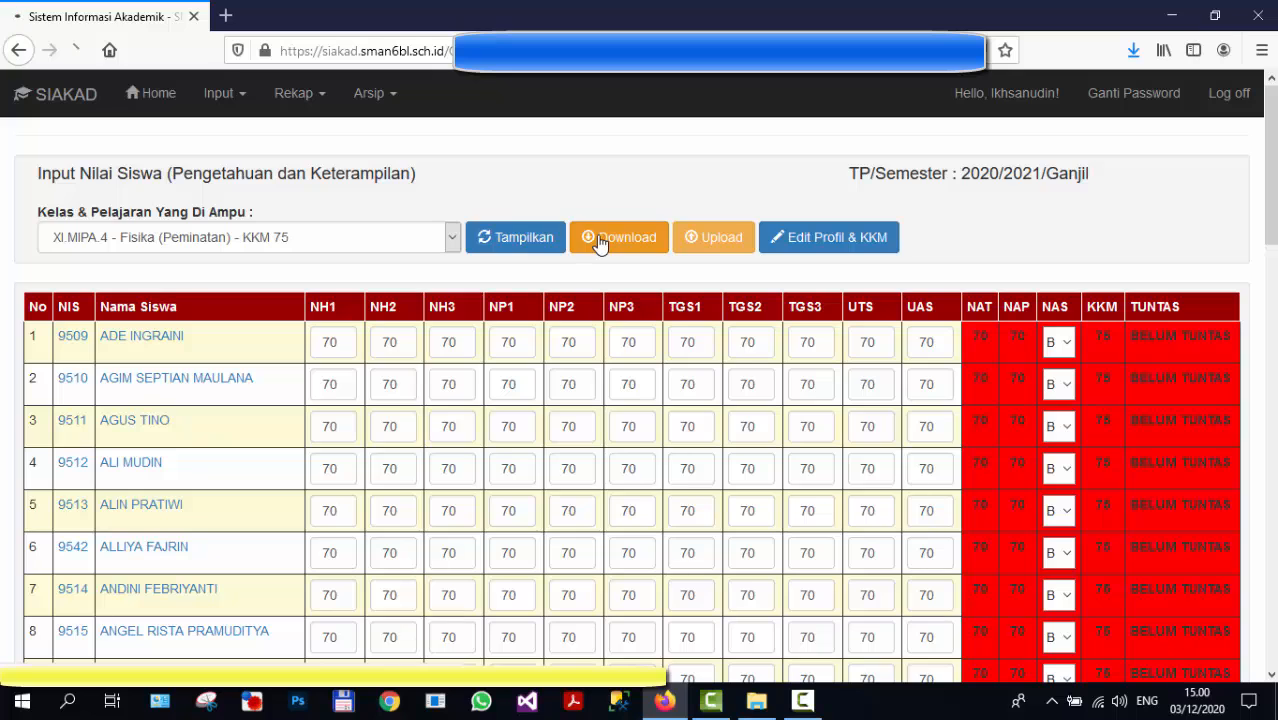
click(600, 245)
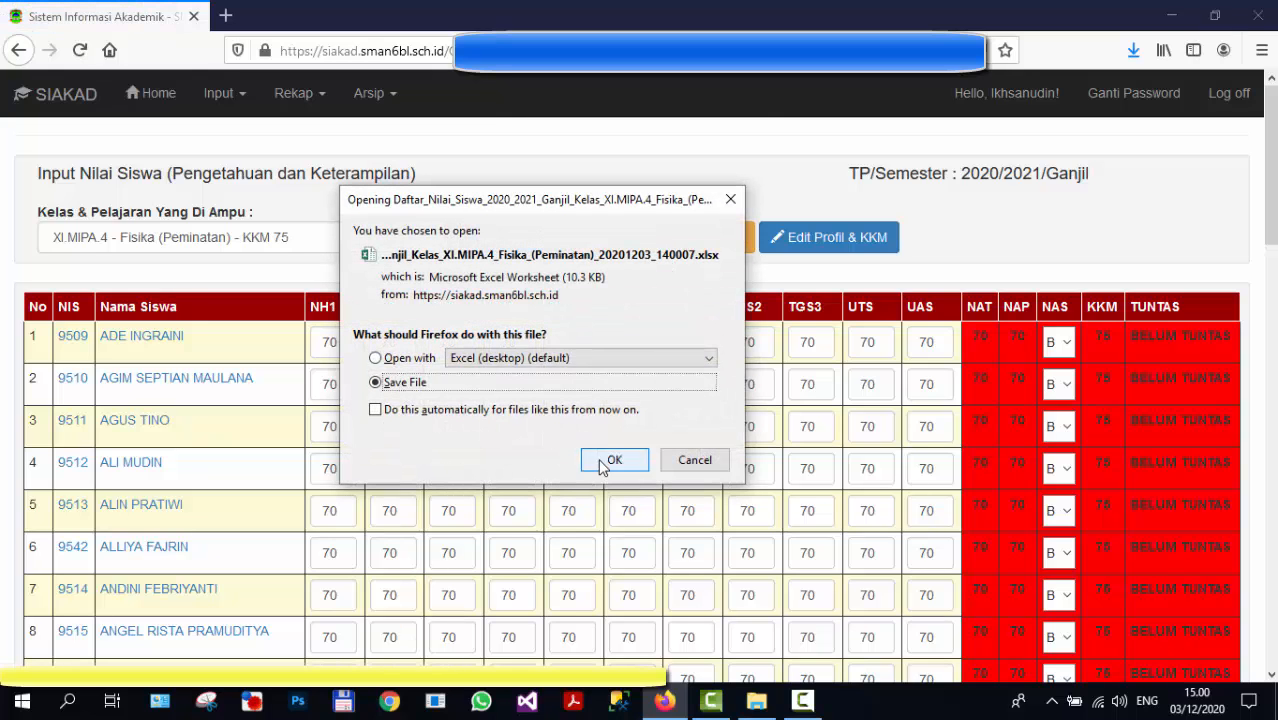
click(612, 460)
- View the stored X.MIPA.1 grades and return to the X.MIPA.2 - Fisika (Peminatan) grade table
click(430, 245)
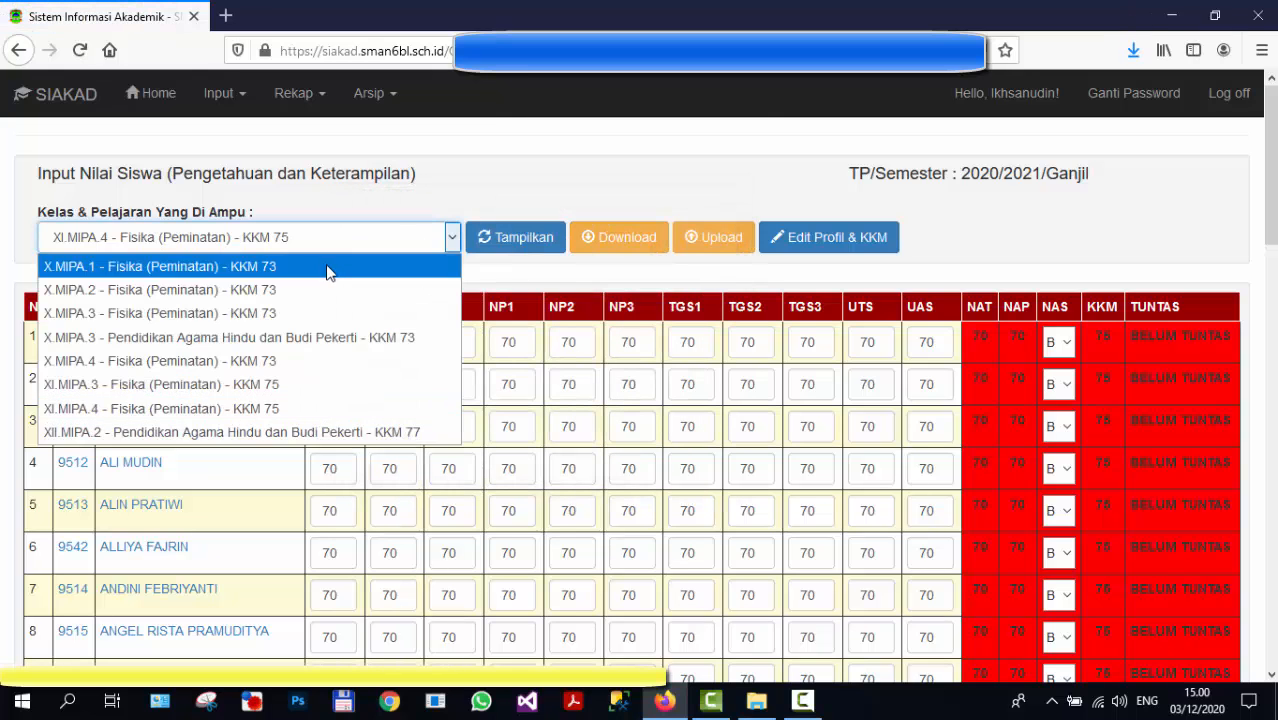
click(327, 267)
click(391, 242)
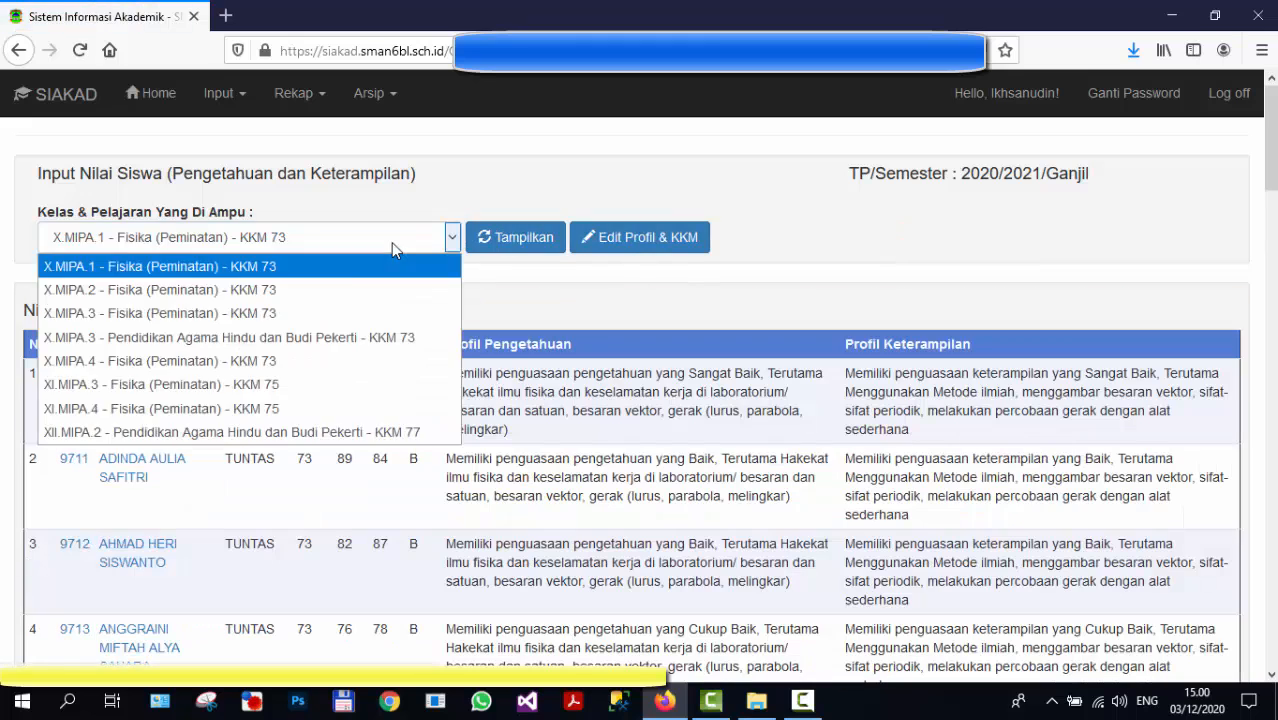
click(336, 290)
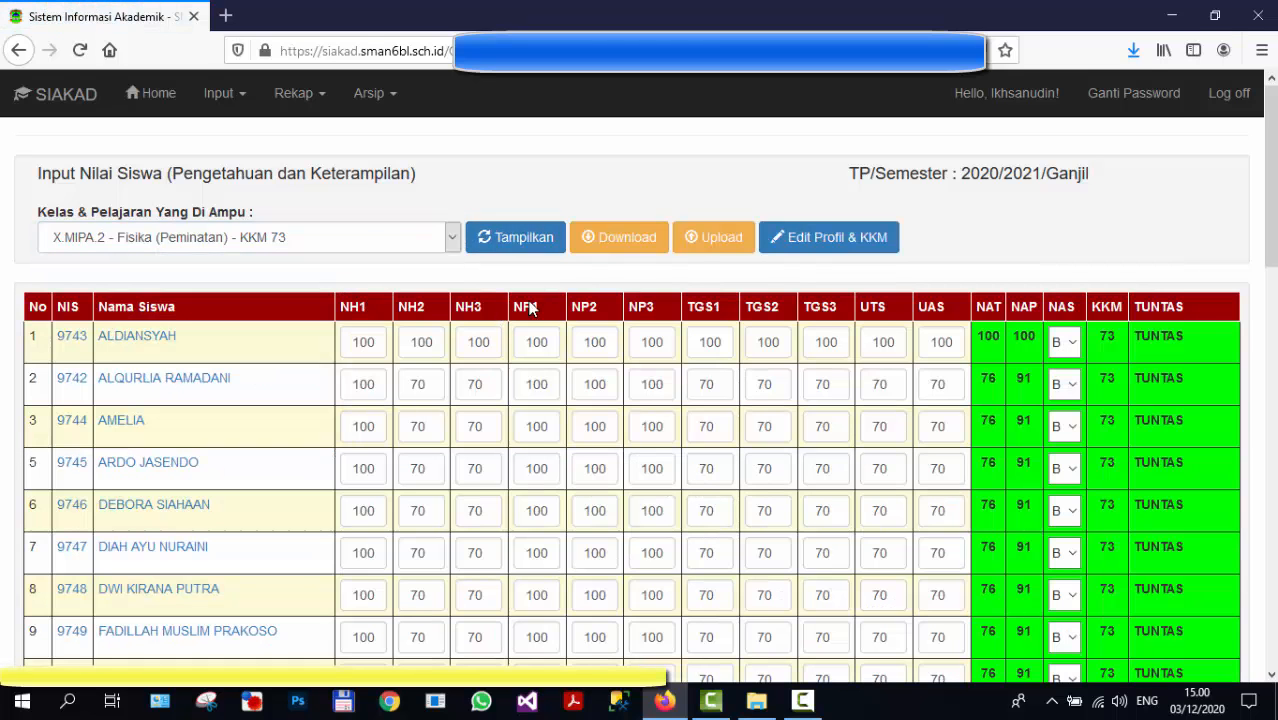
- Check the browser's recent downloads and open the Downloads folder that contains the saved grade lists
click(1133, 50)
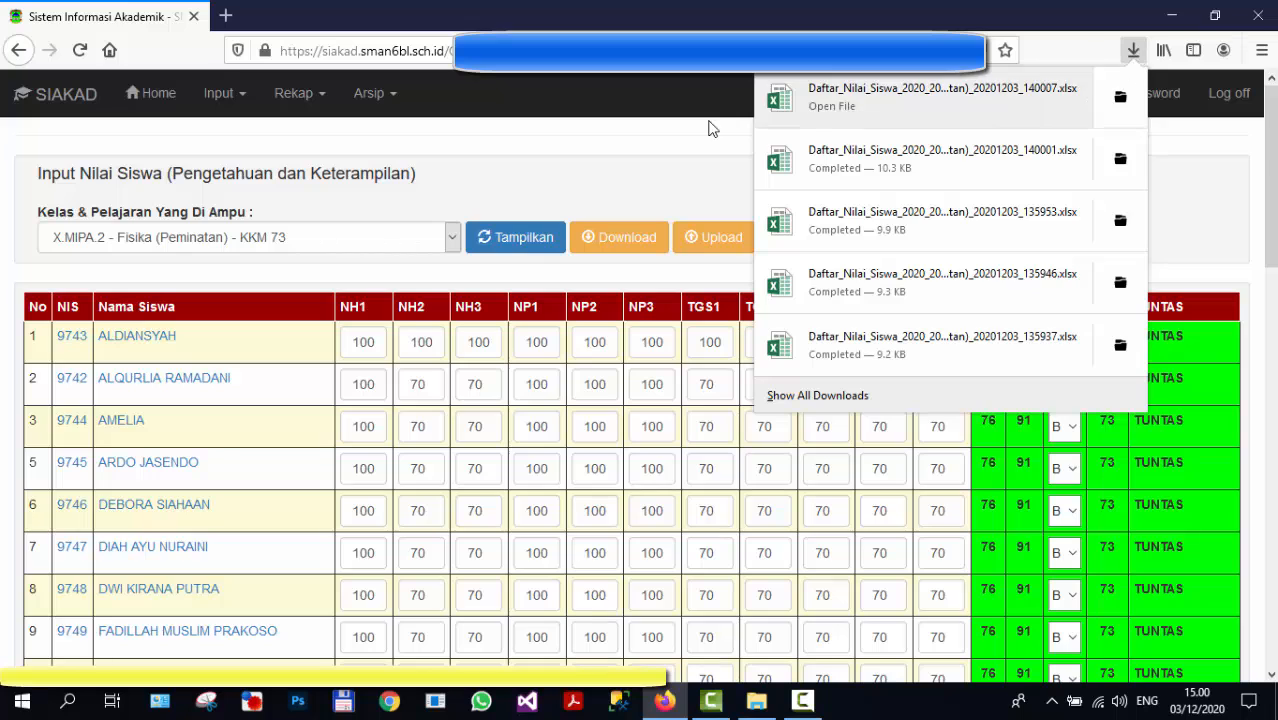
click(613, 155)
click(1133, 50)
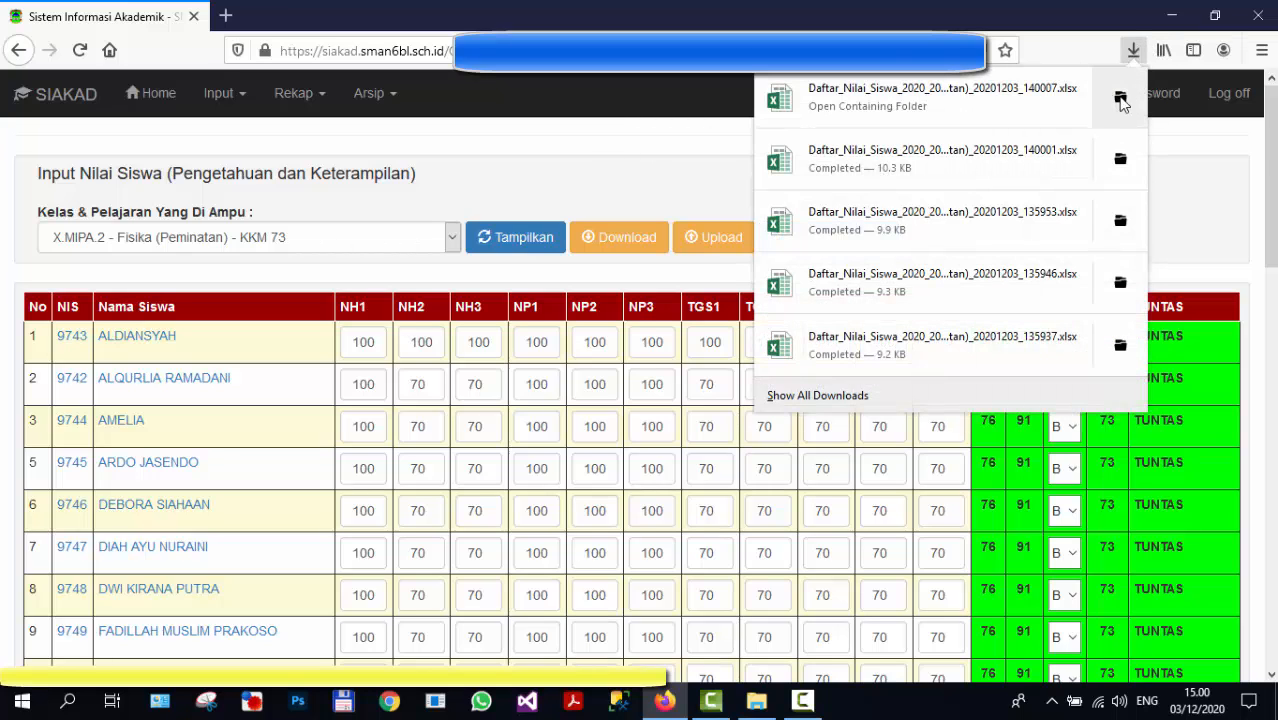
click(1120, 98)
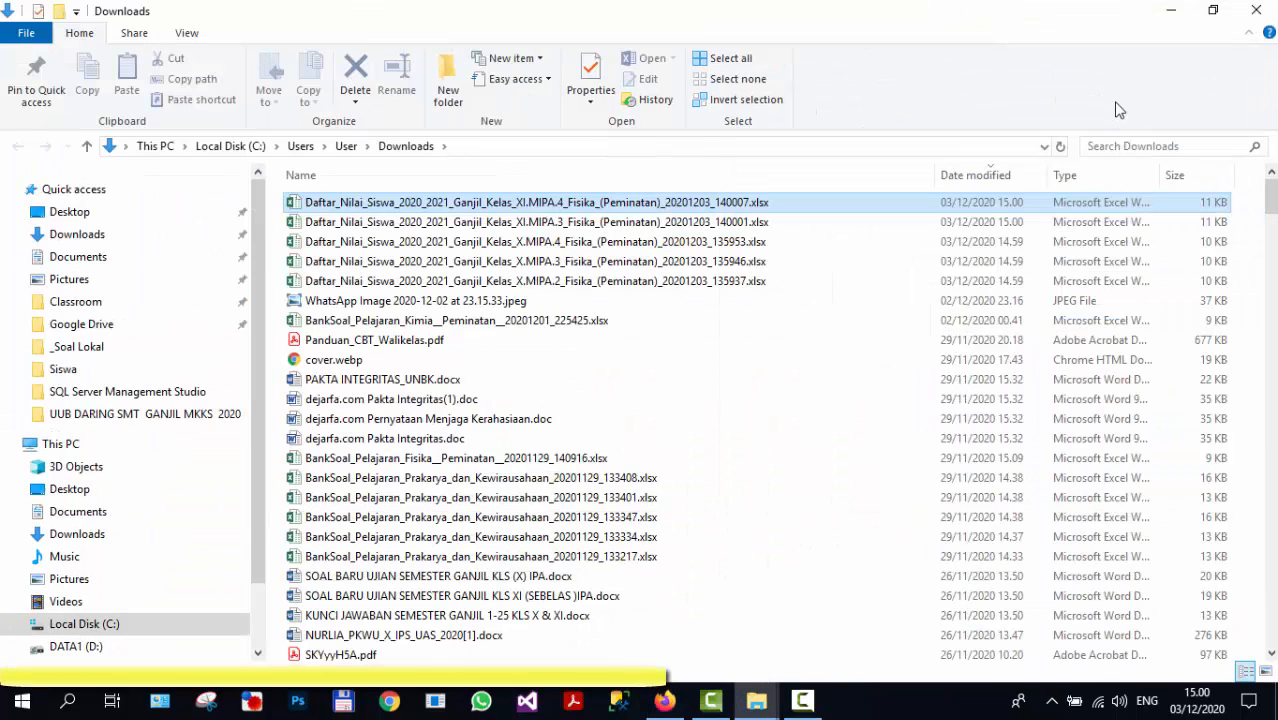
click(80, 236)
- Create a new folder named "N ilai Fisika" in Downloads for the grade list files
click(413, 257)
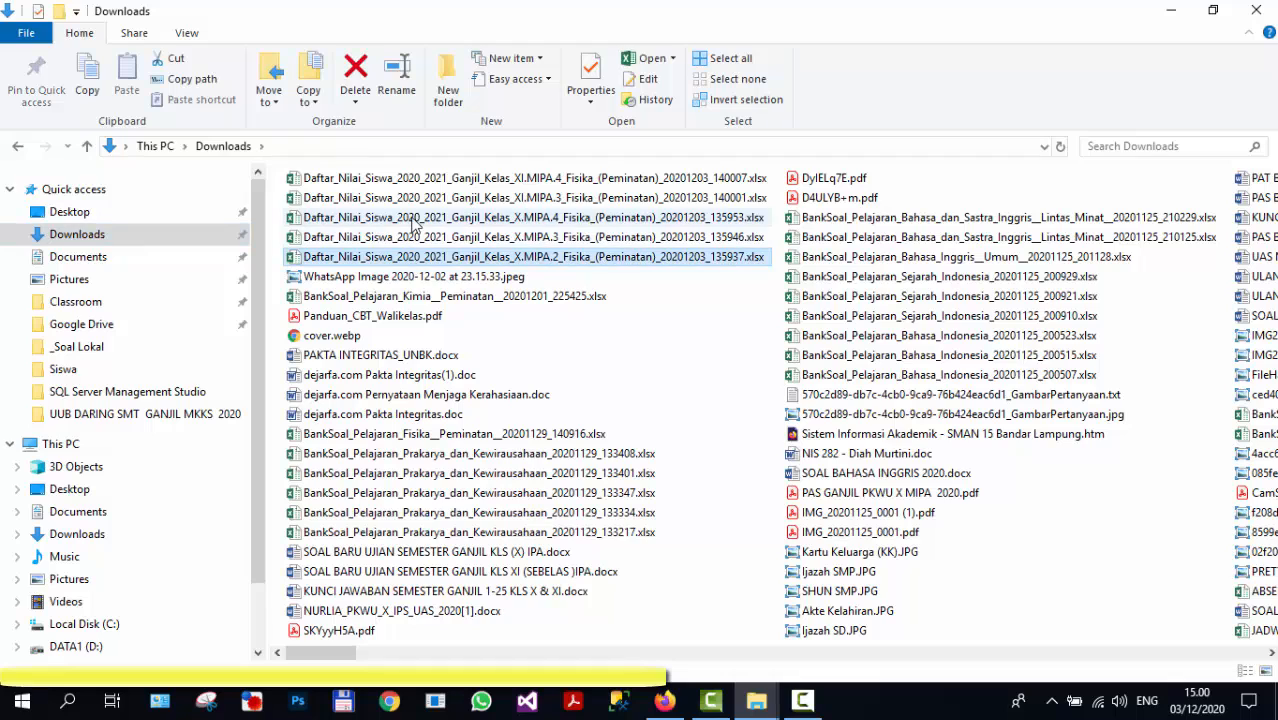
shift+click(420, 180)
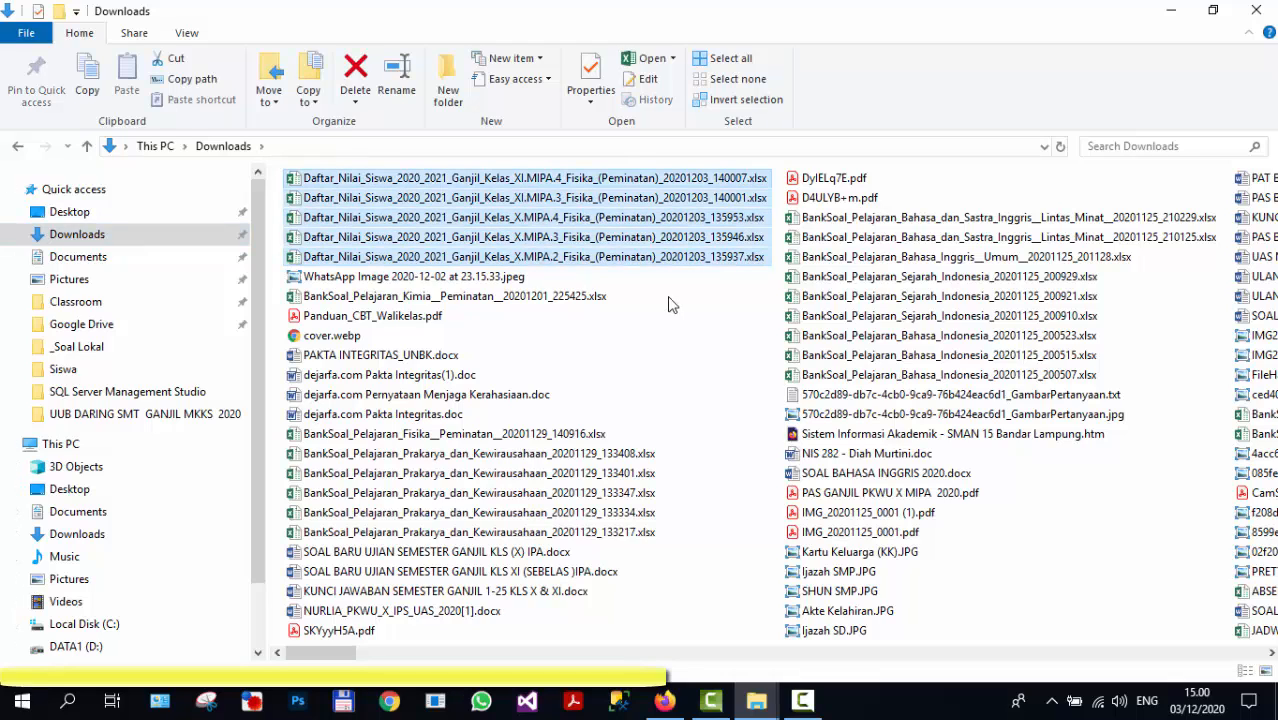
right_click(693, 296)
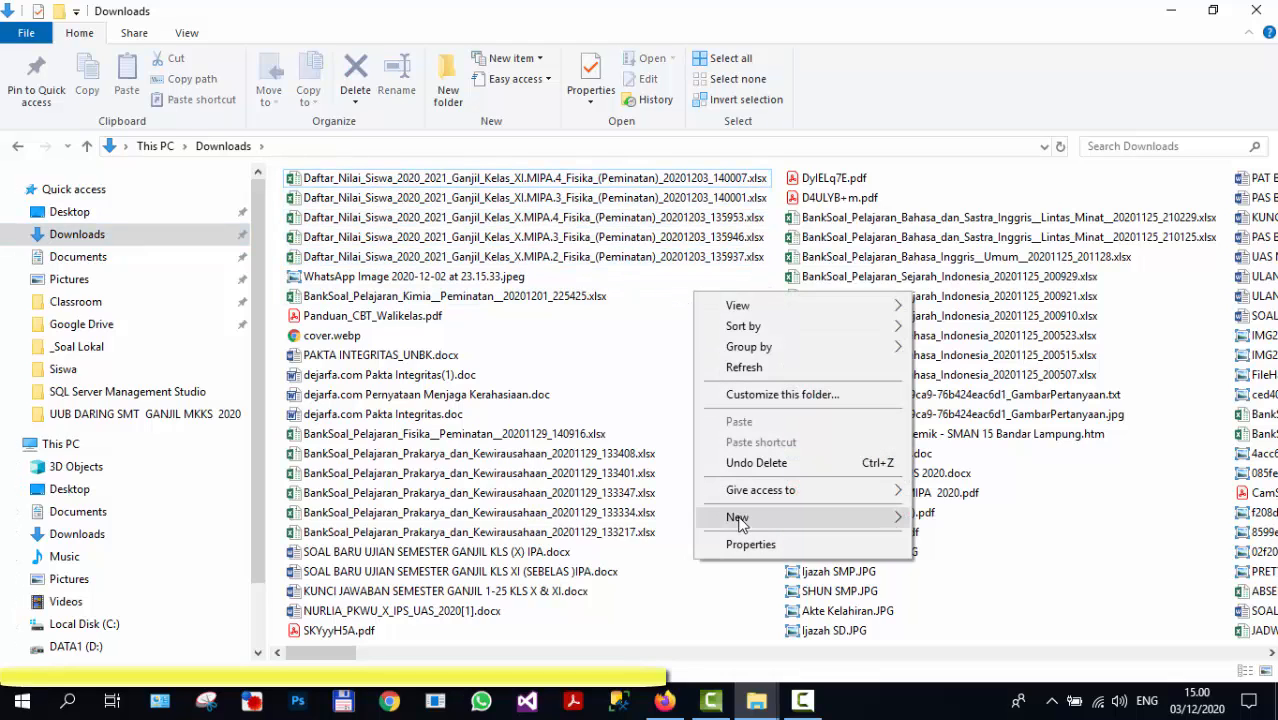
mouse_move(746, 517)
click(985, 284)
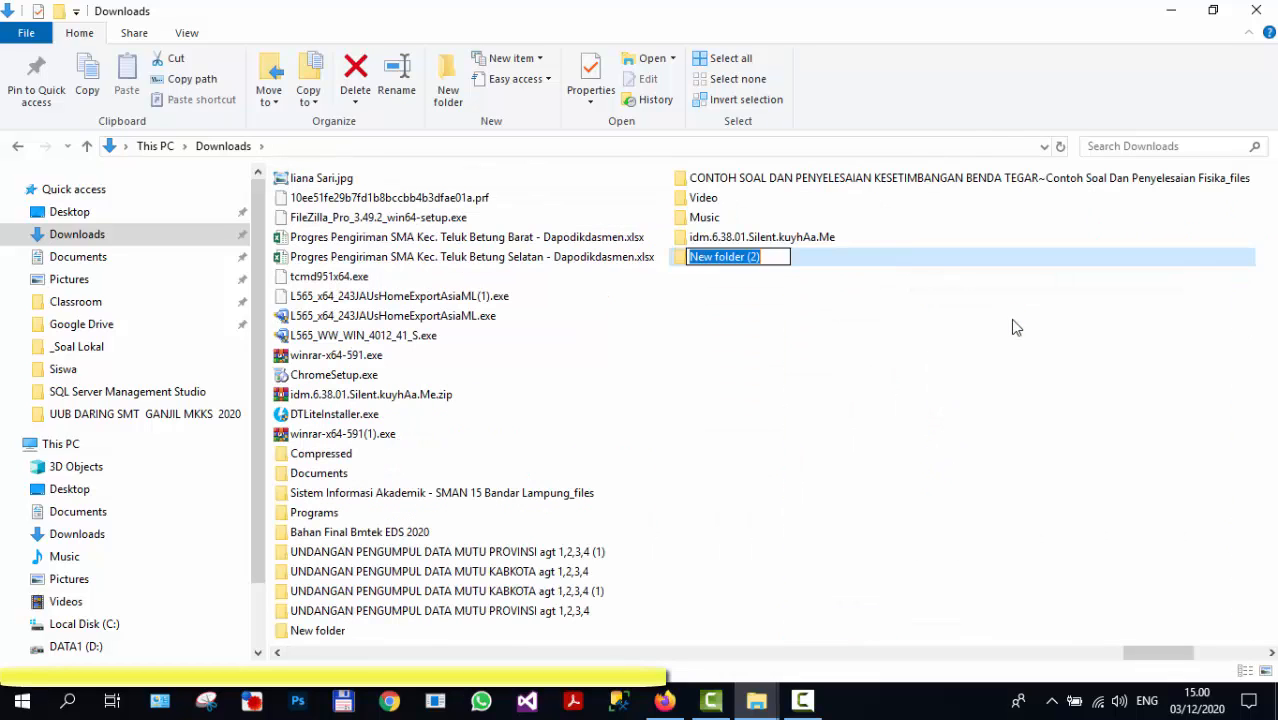
text(N ilai Fisika)
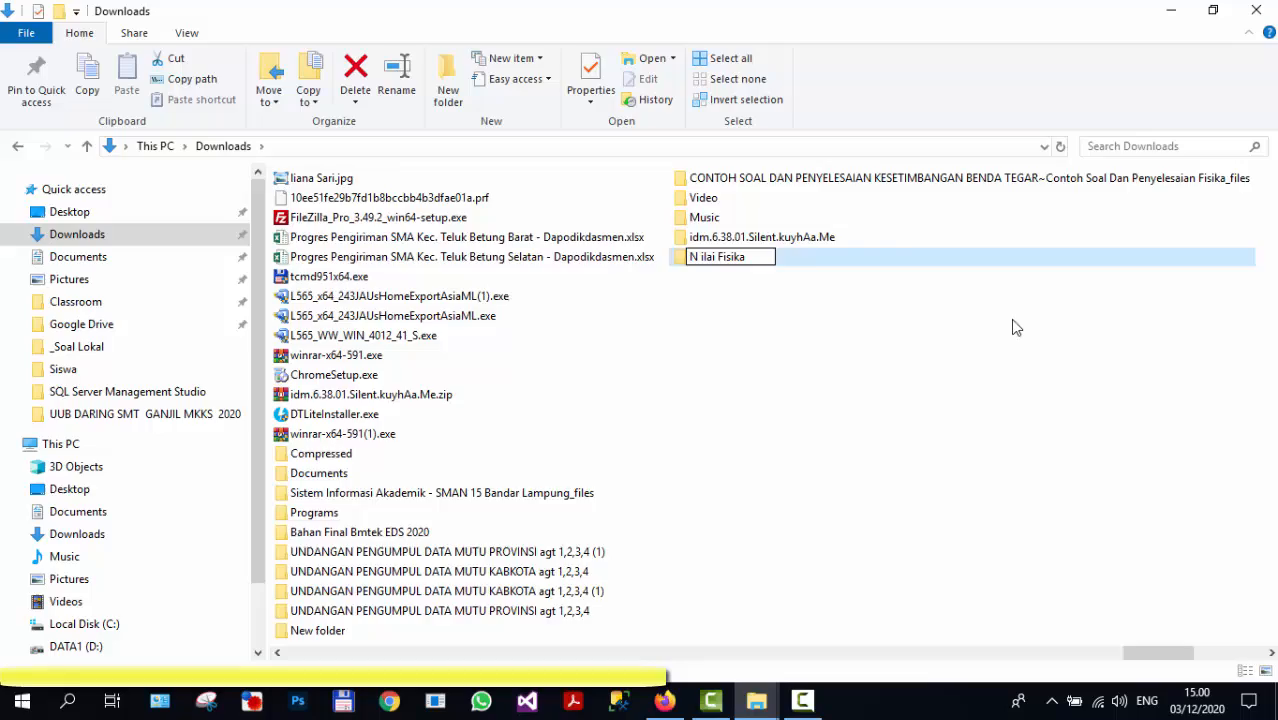
- Put the five Daftar_Nilai_Siswa grade list files into the N ilai Fisika folder and widen the Name column to show their full names
scroll(1010, 319, up, 10)
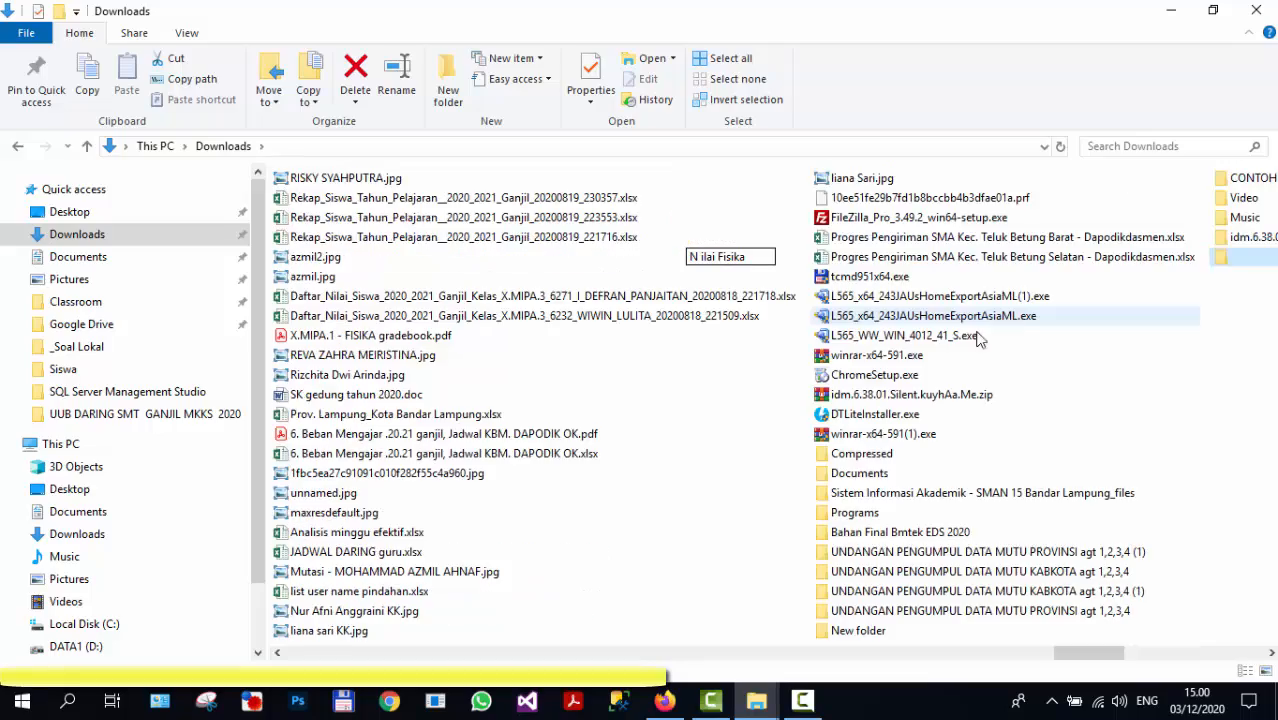
scroll(427, 346, up, 5)
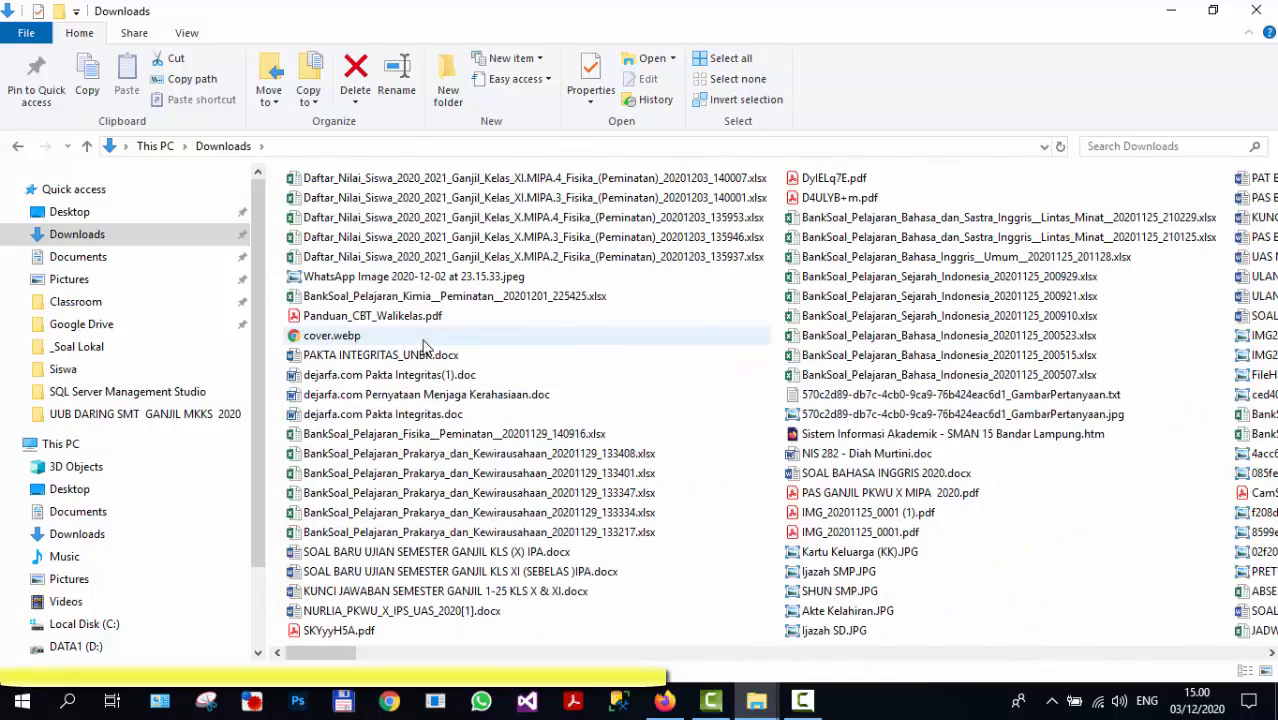
click(437, 259)
shift+click(444, 184)
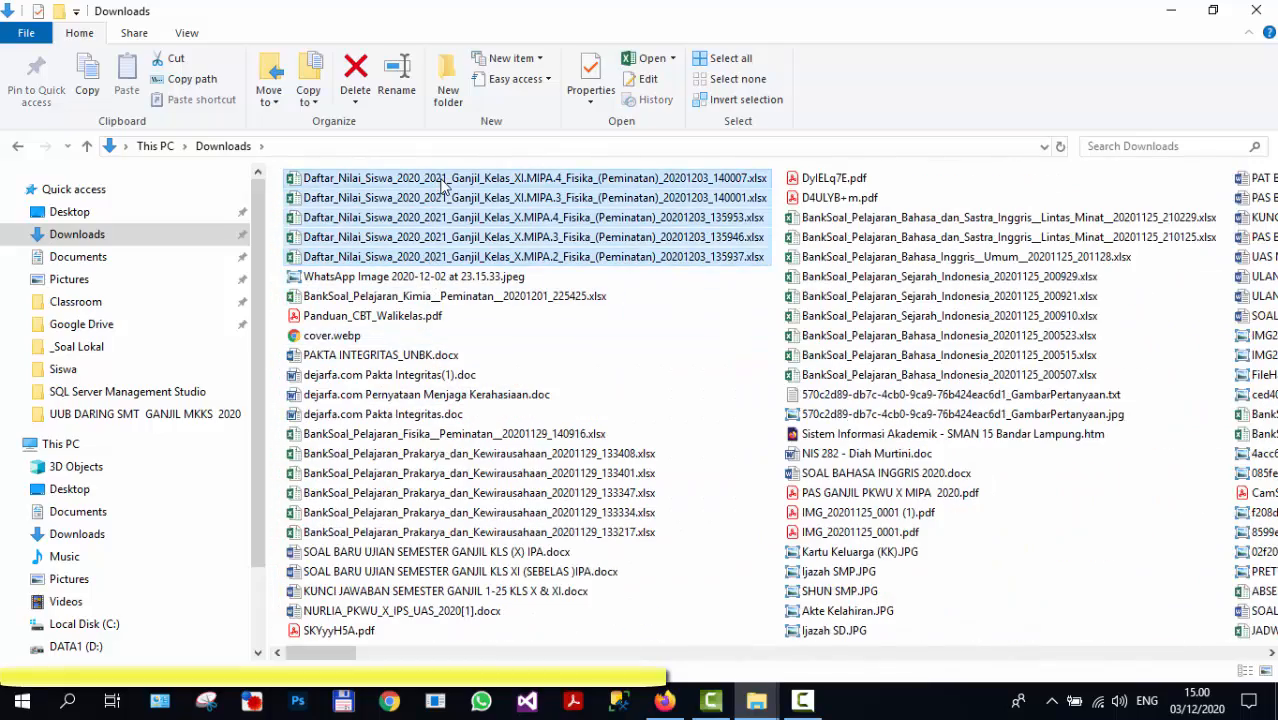
right_click(444, 184)
click(485, 486)
scroll(950, 410, down, 1)
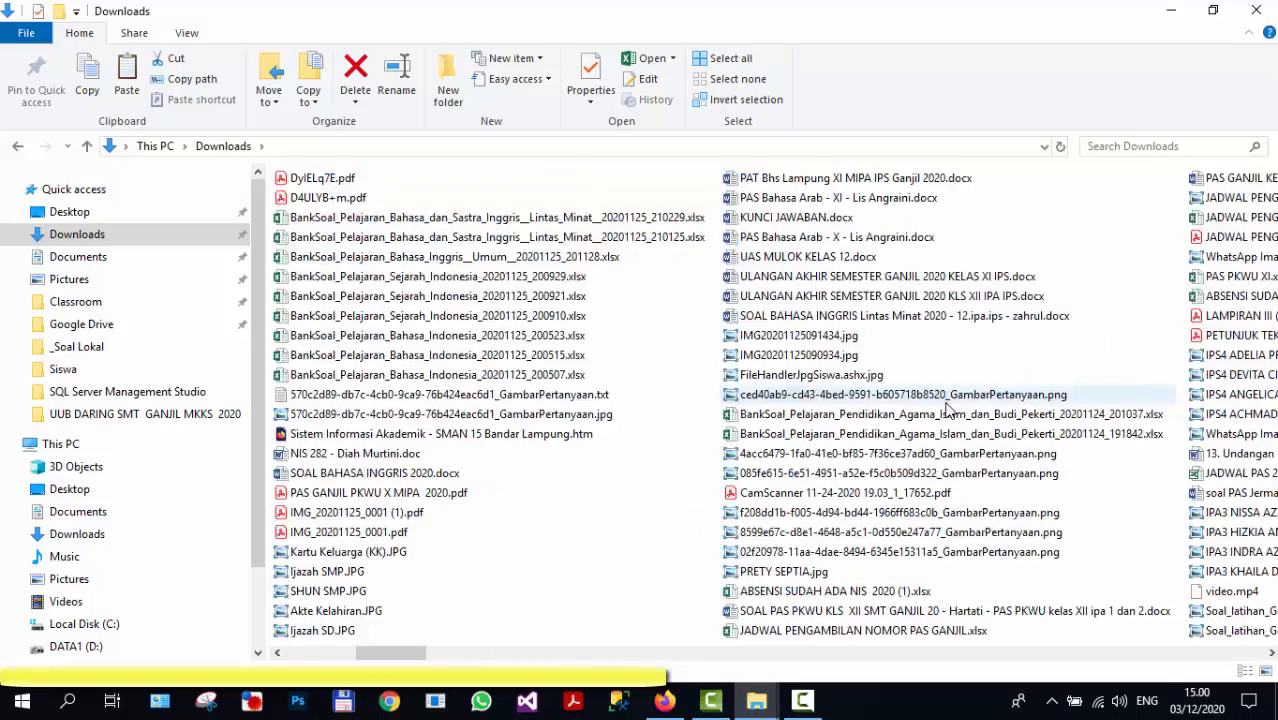
scroll(950, 410, down, 10)
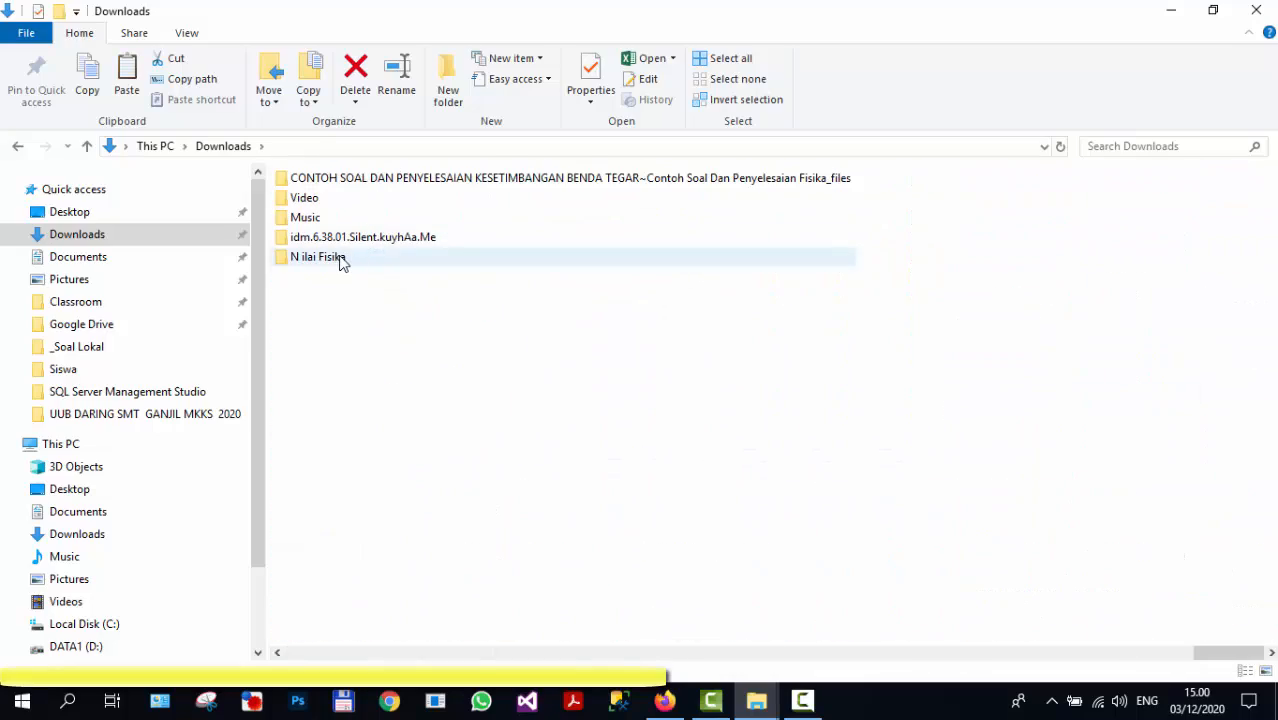
double_click(340, 257)
right_click(478, 268)
click(553, 395)
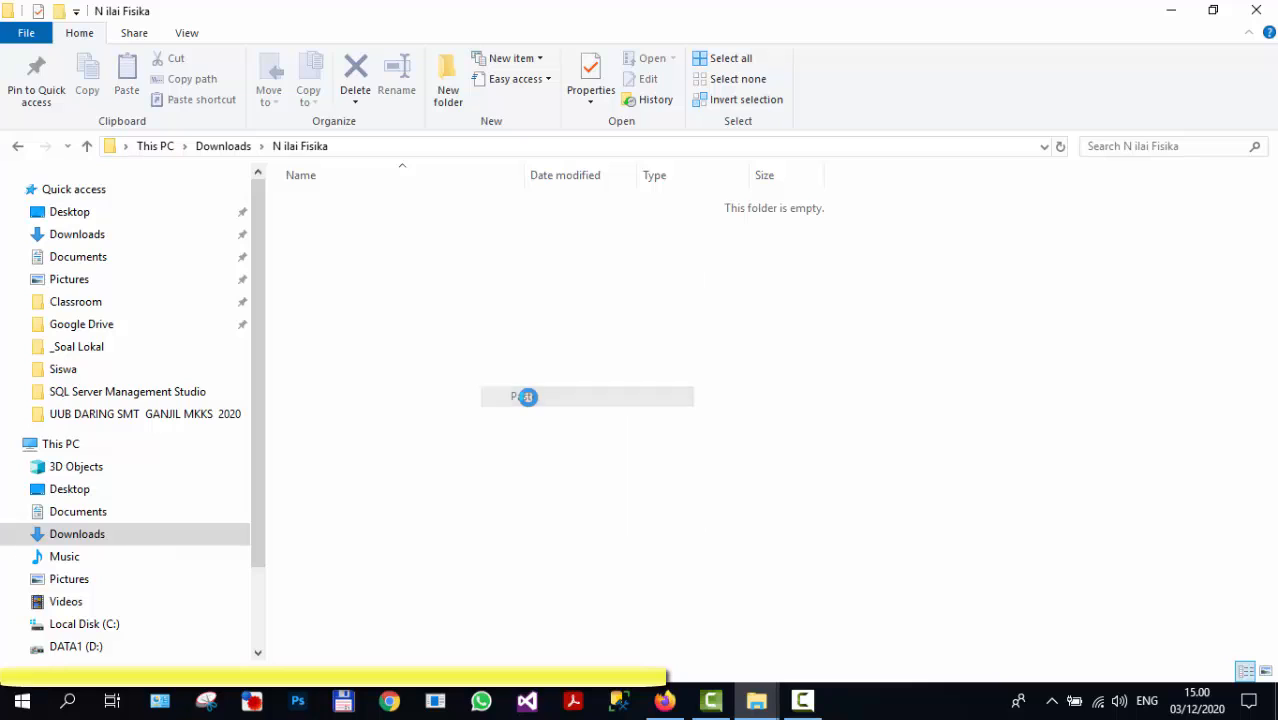
drag(527, 172, 876, 170)
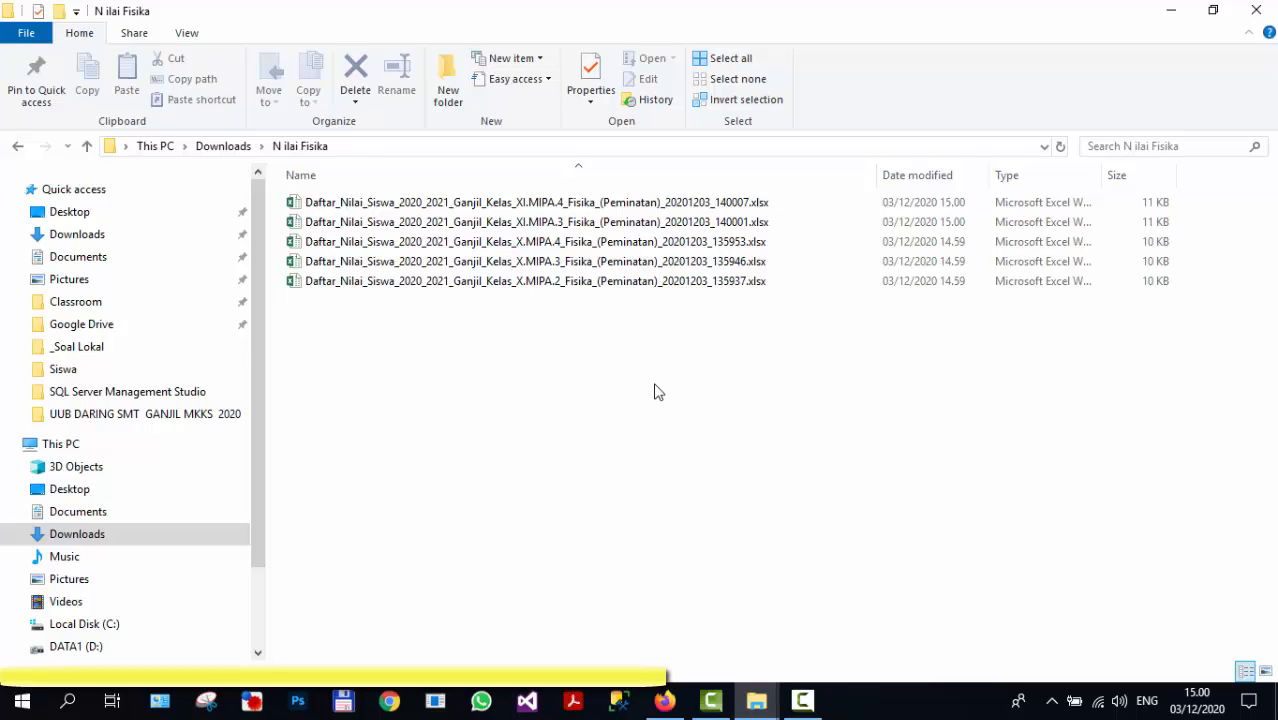
- Open the X.MIPA.2 Fisika (Peminatan) grade list in Excel and enable editing
click(534, 289)
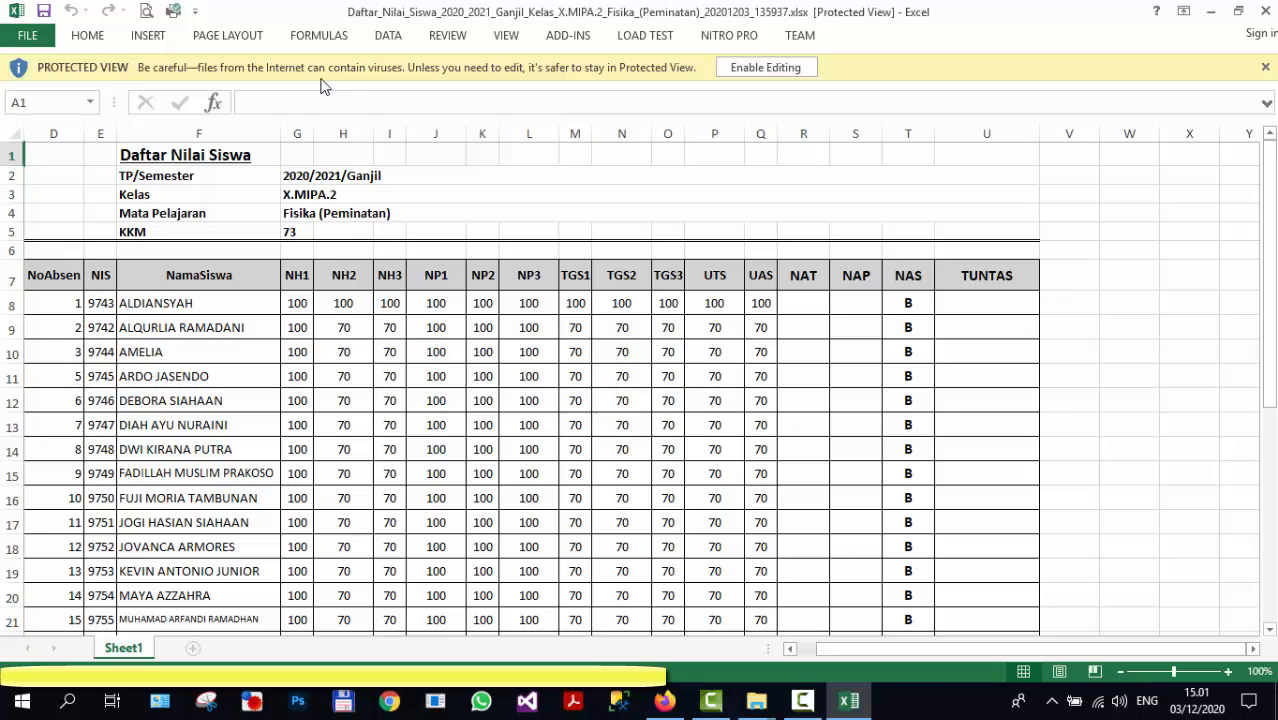
click(768, 68)
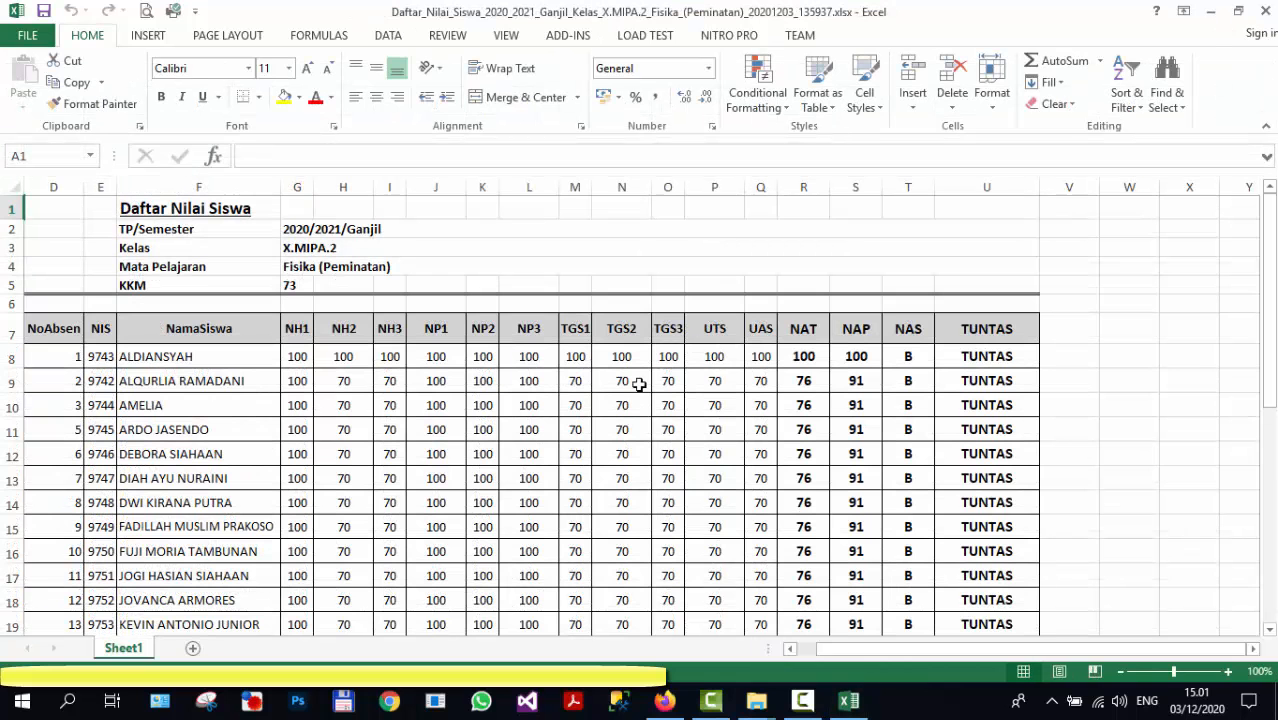
- Fill the NH2 and NH3 grade columns with 100 for the students below the first row
click(345, 356)
drag(373, 368, 376, 508)
click(392, 358)
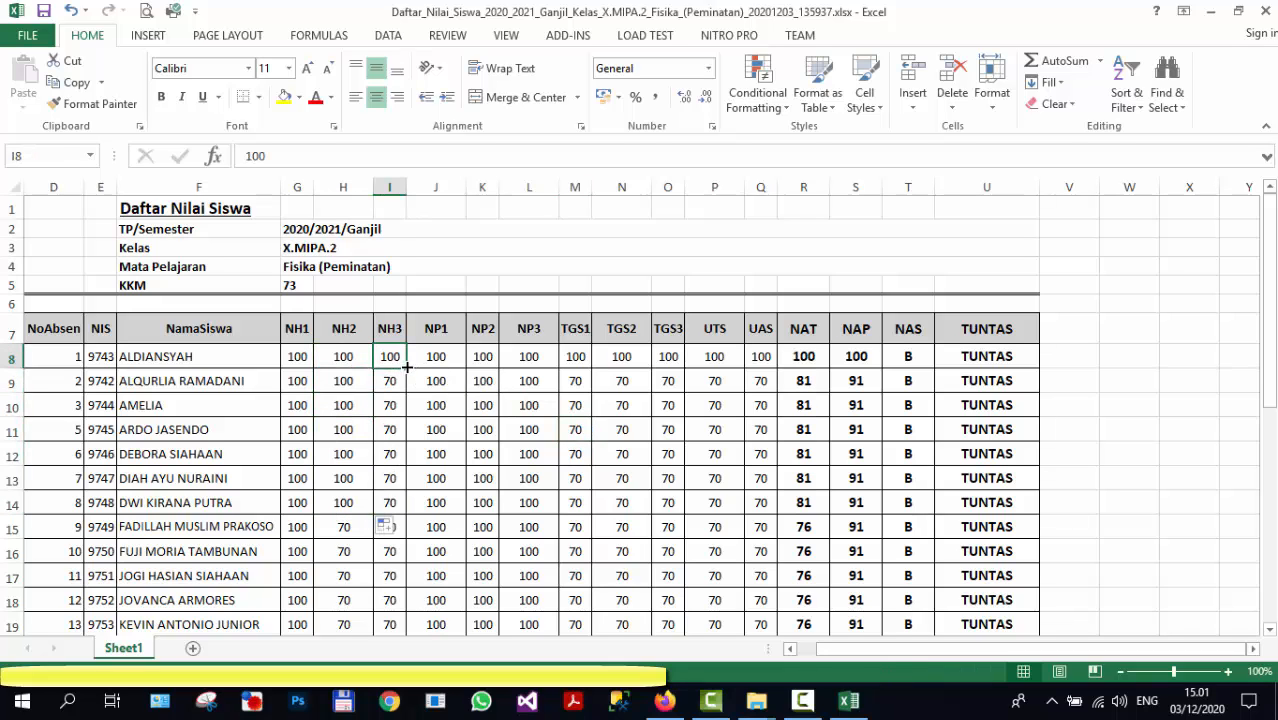
drag(407, 367, 400, 628)
click(345, 503)
drag(373, 514, 376, 628)
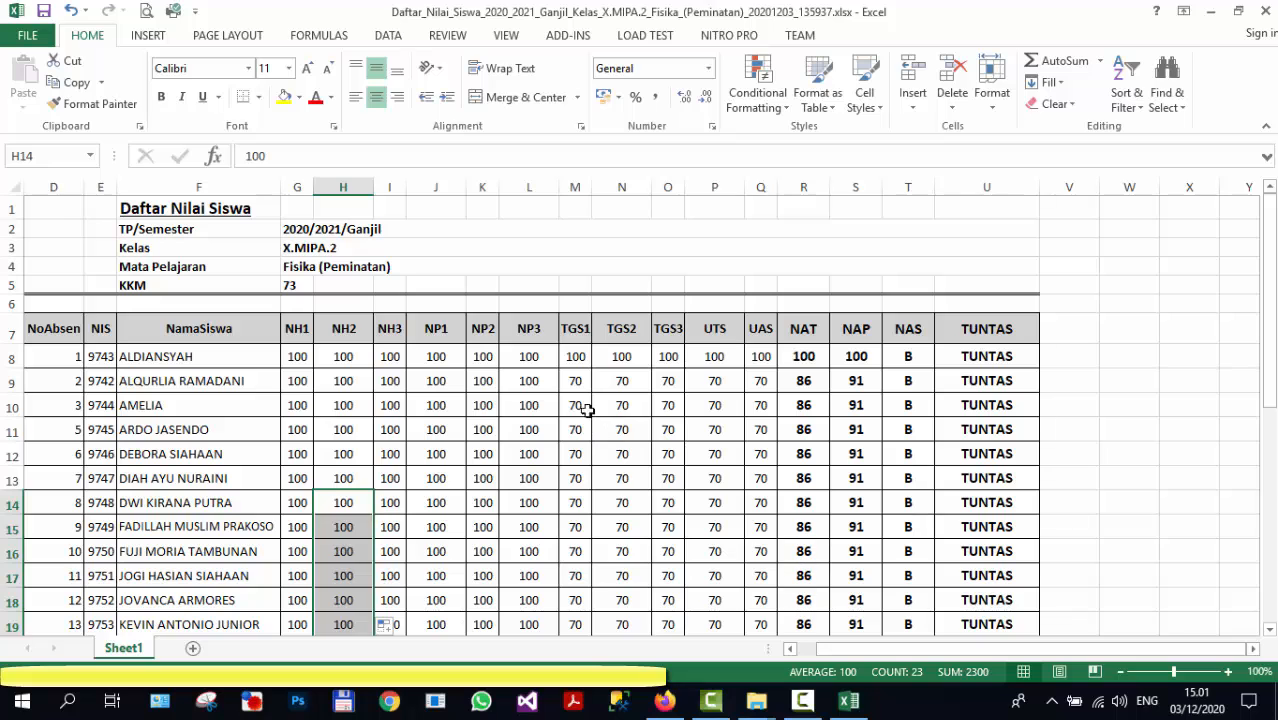
- Set the second student's NP3, TGS1, TGS2, TGS3, UTS and UAS grades to 89 and review the NAT and NAP columns
click(527, 381)
text(89)
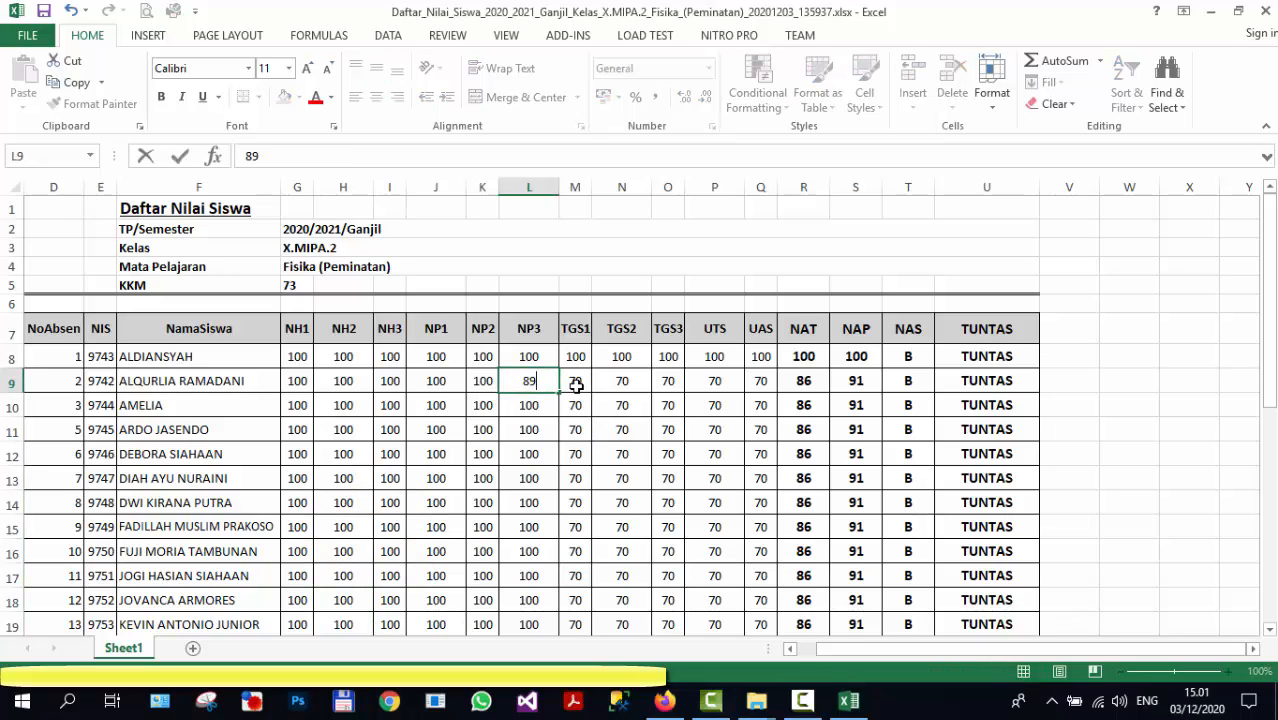
click(577, 386)
text(89)
click(630, 386)
text(89)
click(679, 386)
text(89)
click(700, 386)
text(89)
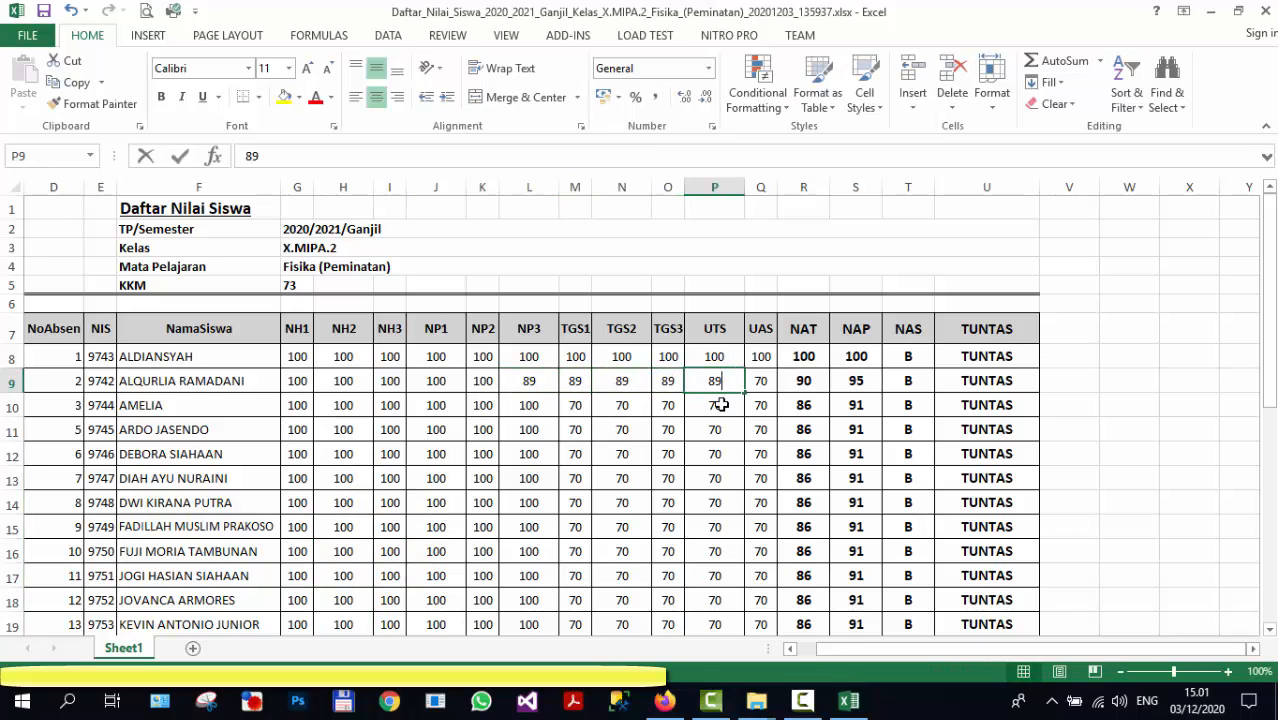
key(Tab)
text(89)
scroll(765, 456, down, 1)
click(803, 295)
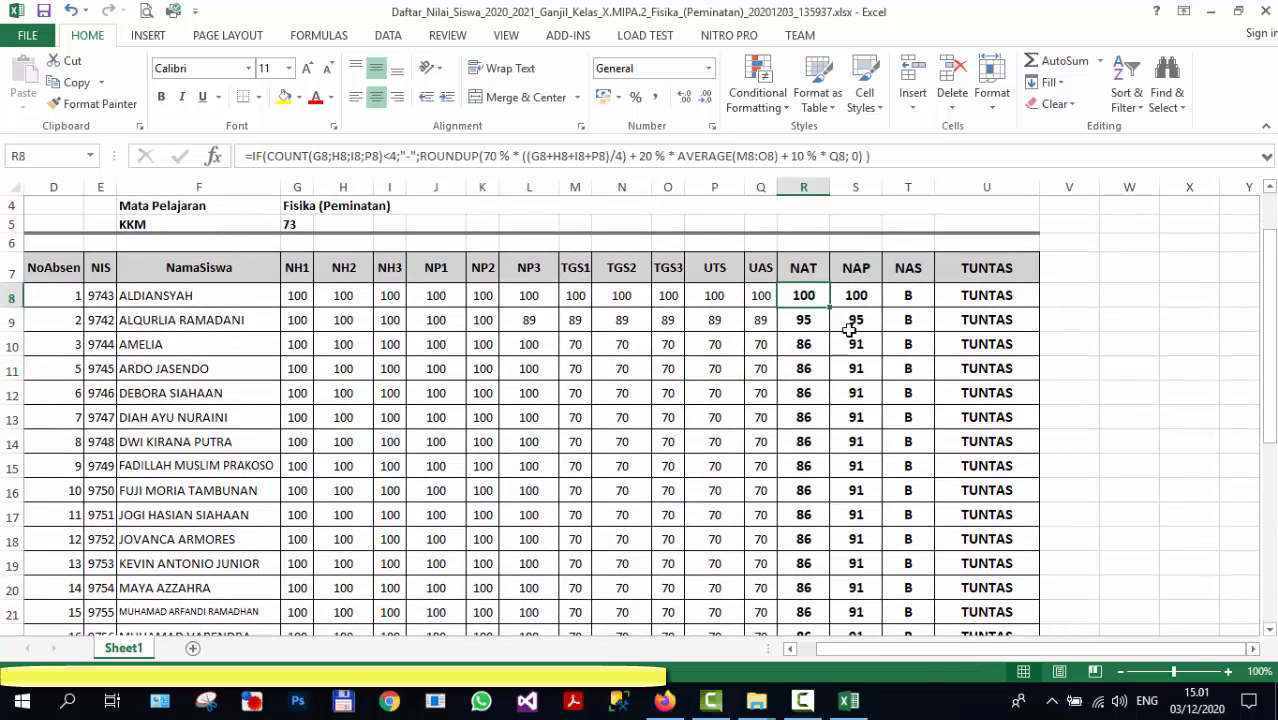
drag(848, 328, 852, 612)
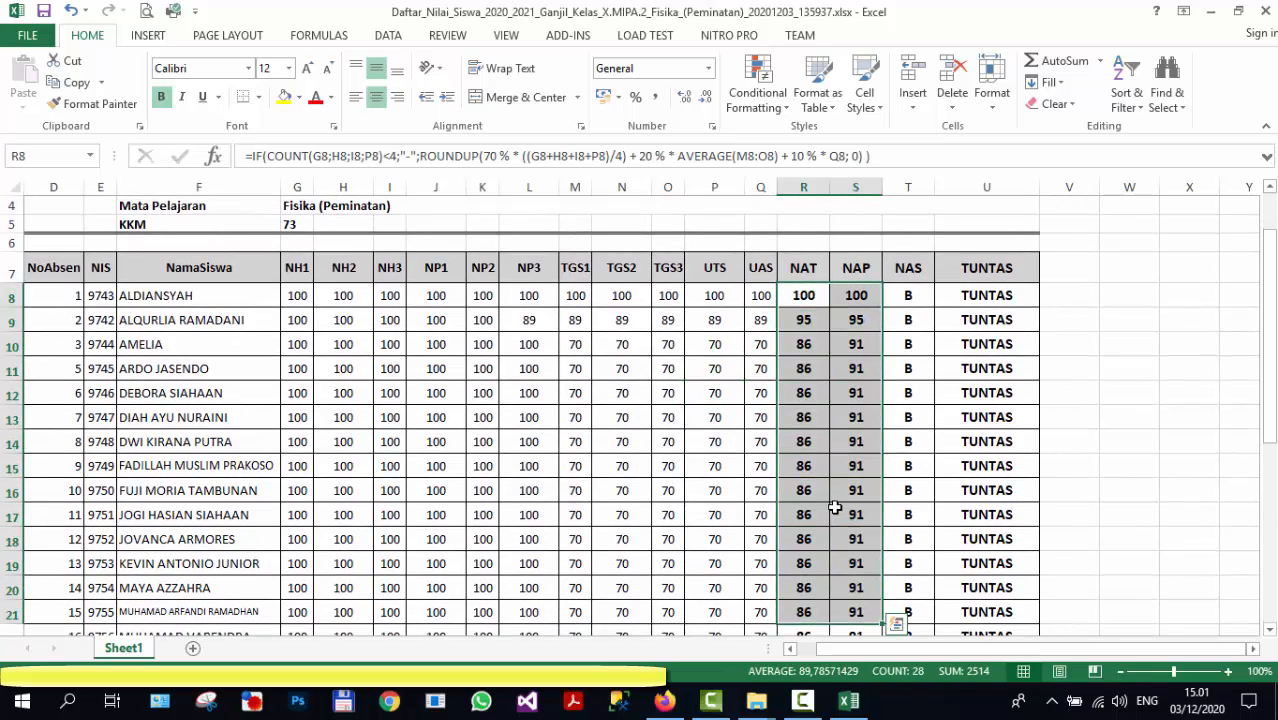
click(855, 320)
- Set the last student's NH1 and NH2 grades to 90 and fill that value across the row through UAS
scroll(857, 330, down, 6)
click(306, 548)
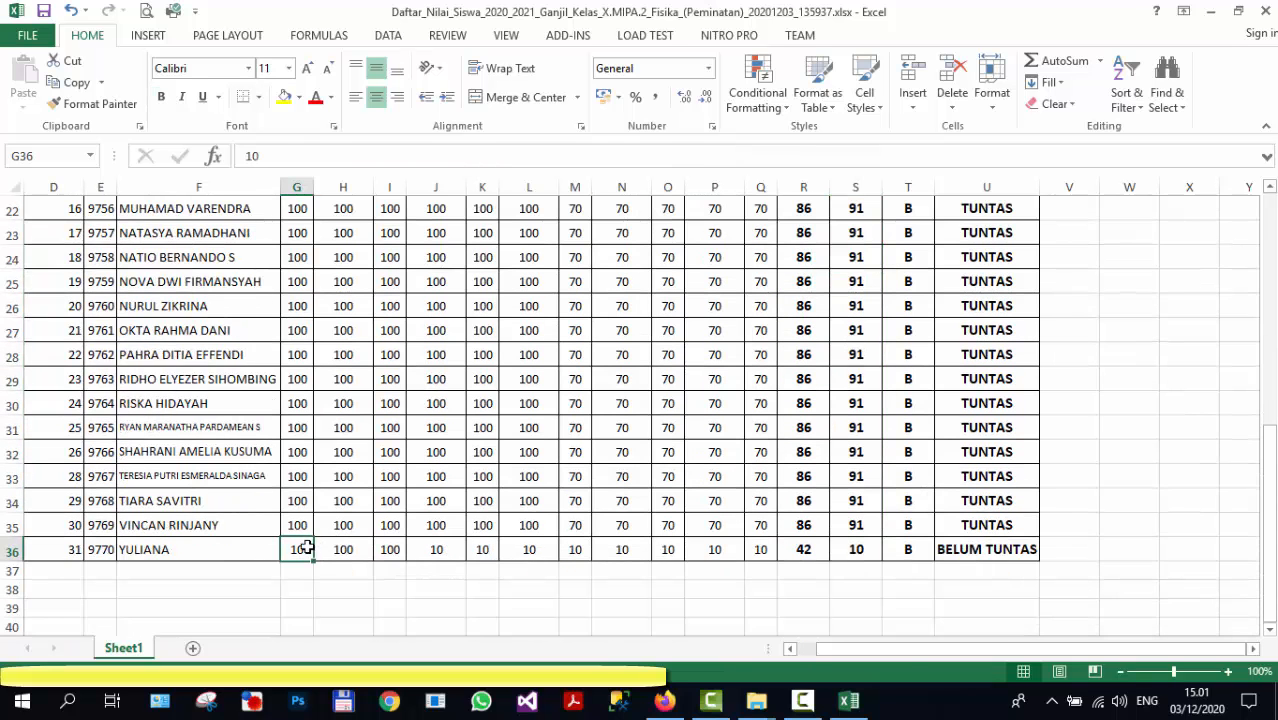
text(90)
click(341, 548)
text(90)
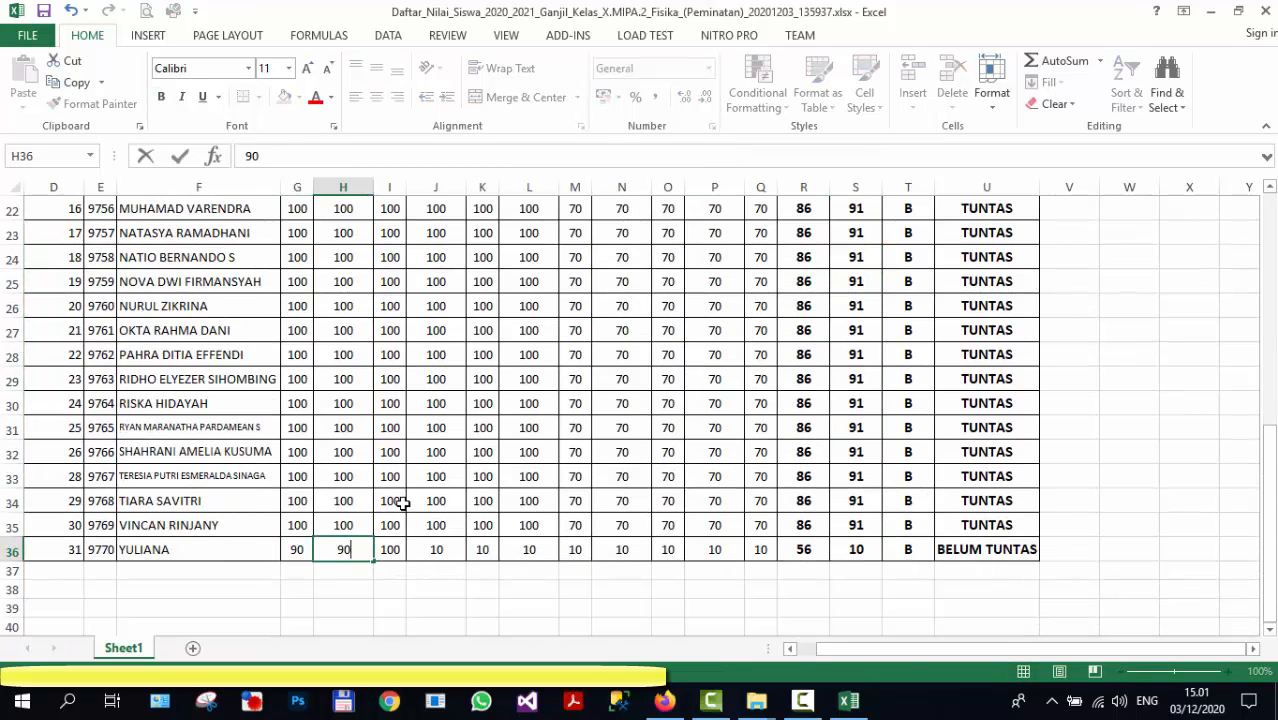
click(399, 501)
drag(290, 549, 344, 551)
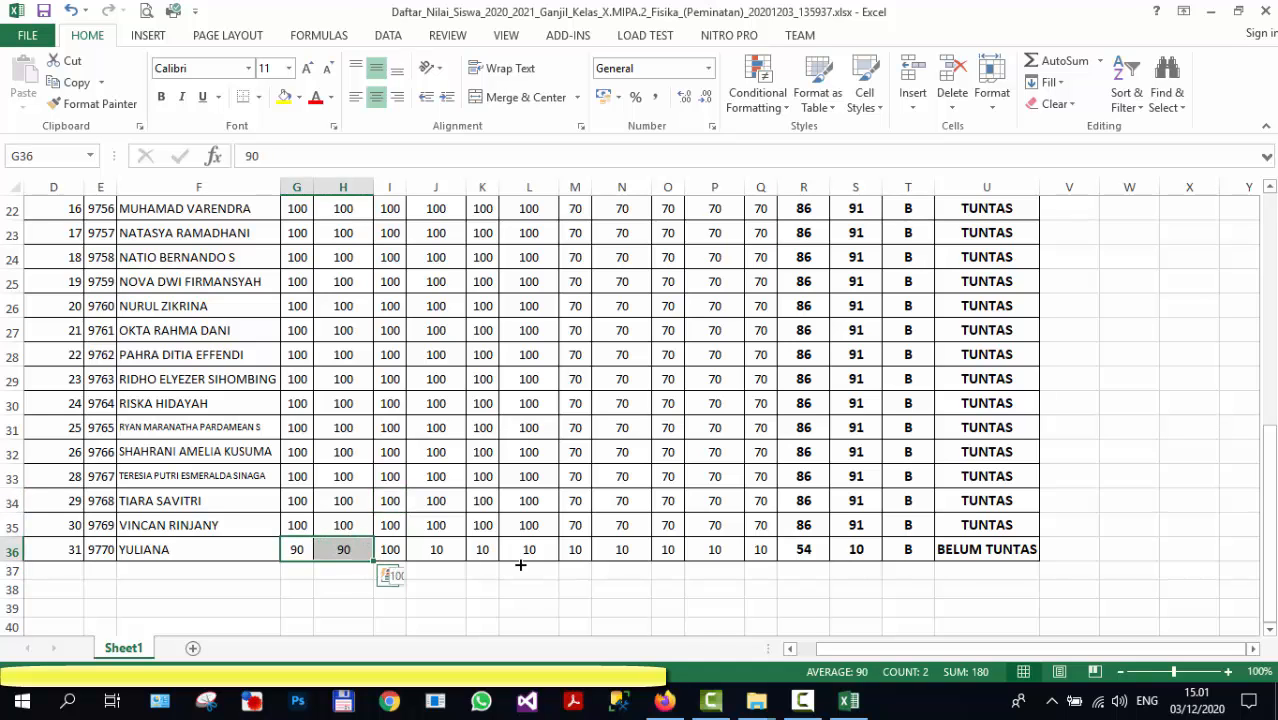
drag(520, 565, 768, 568)
scroll(676, 441, up, 7)
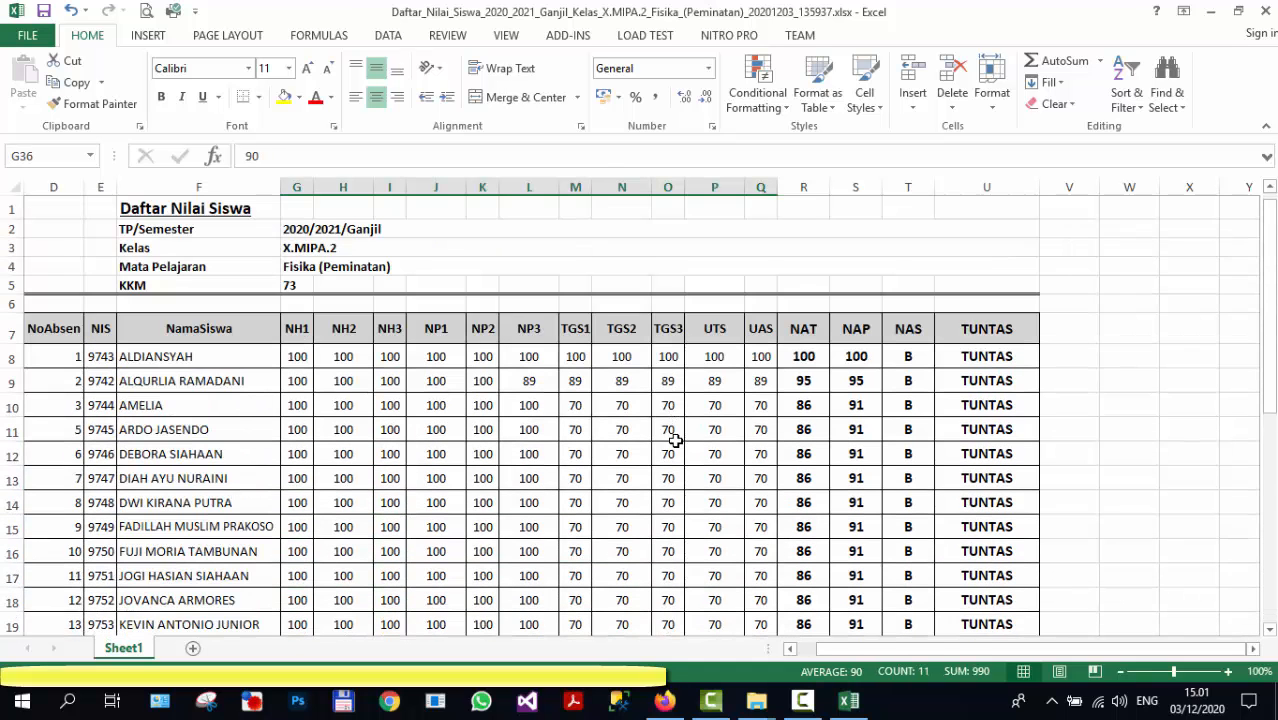
click(622, 430)
scroll(765, 453, down, 1)
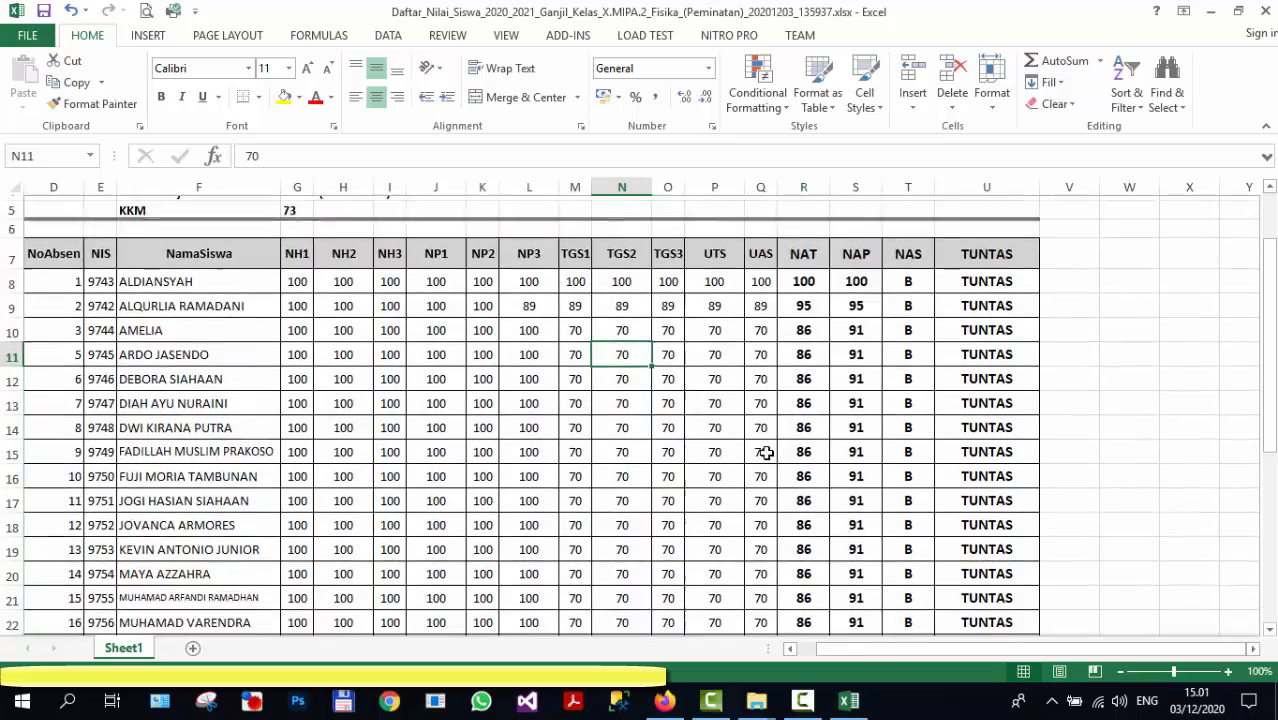
scroll(765, 453, down, 4)
scroll(765, 453, up, 5)
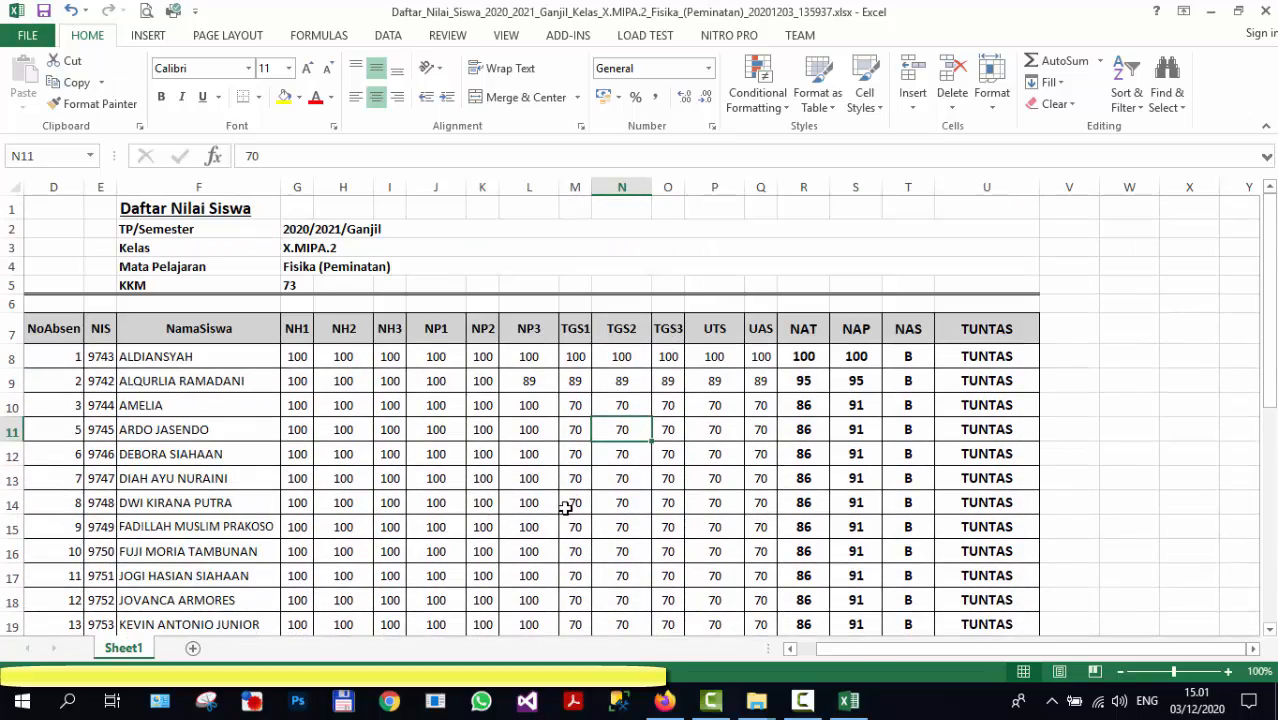
- Set the second student's NH1 grade to 10 and fill that value across the row through UAS
click(298, 380)
text(1)
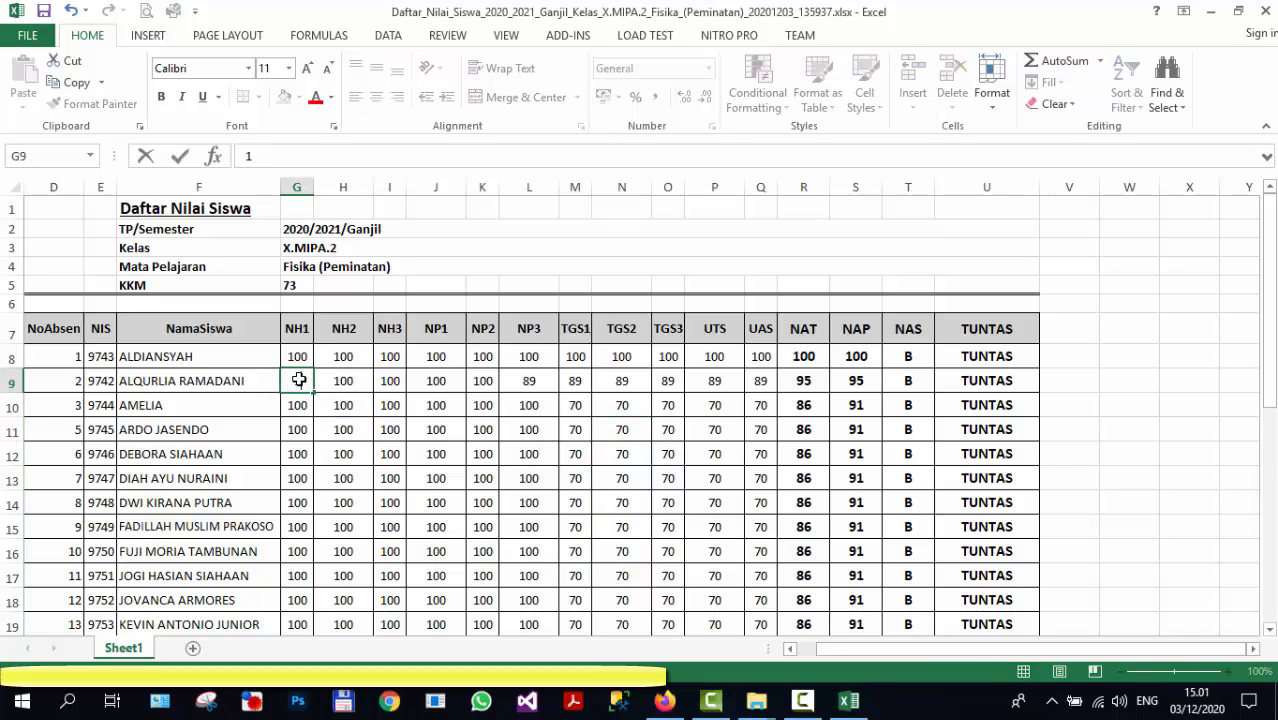
text(0)
click(300, 392)
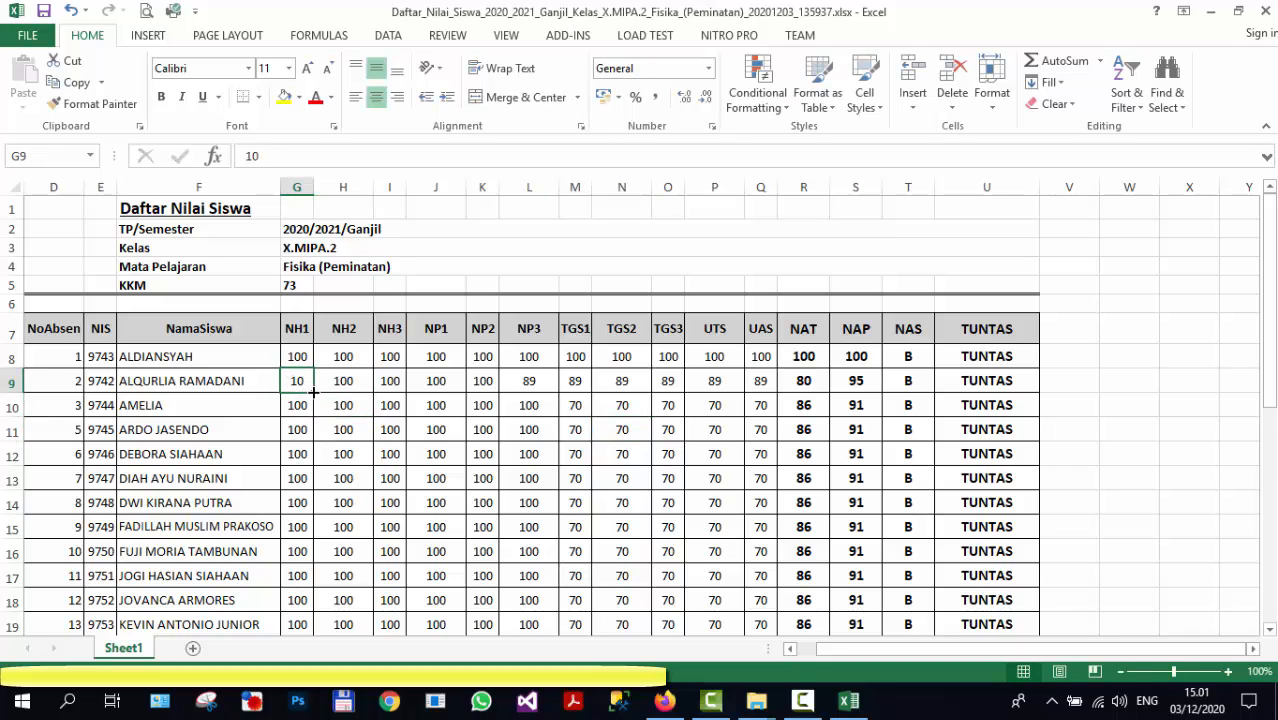
drag(313, 393, 750, 388)
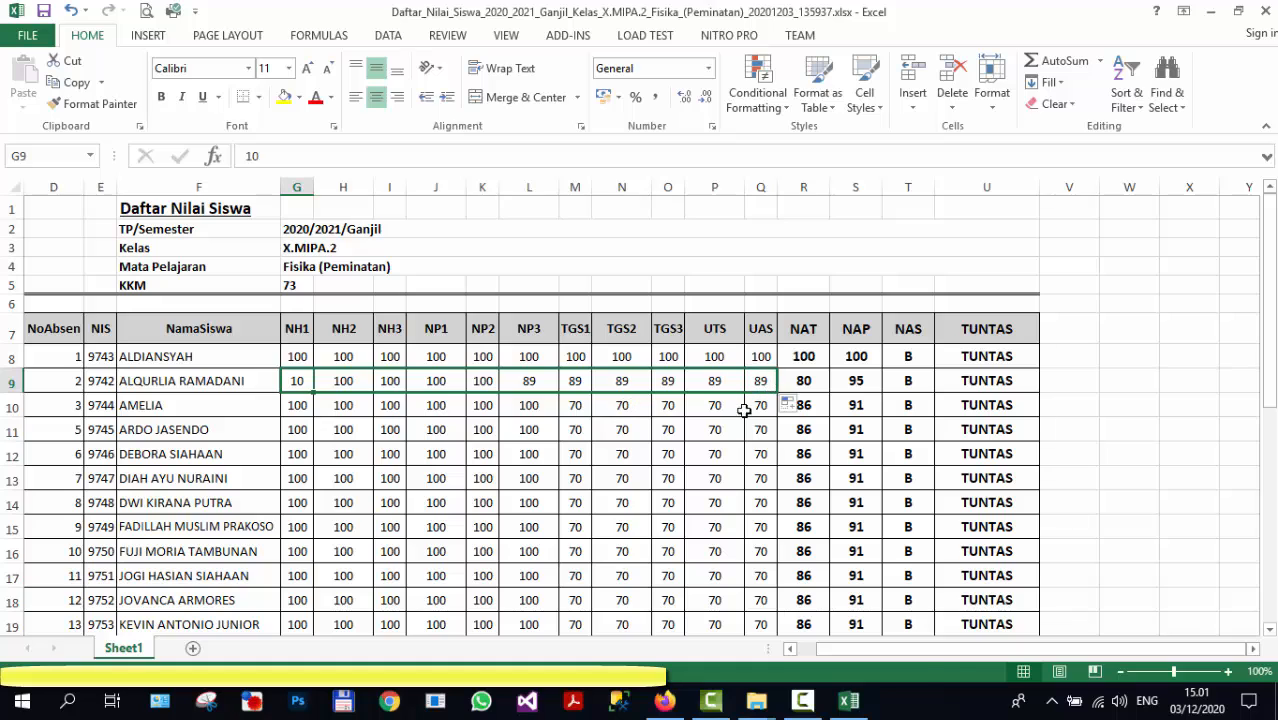
key(ctrl+r)
click(941, 380)
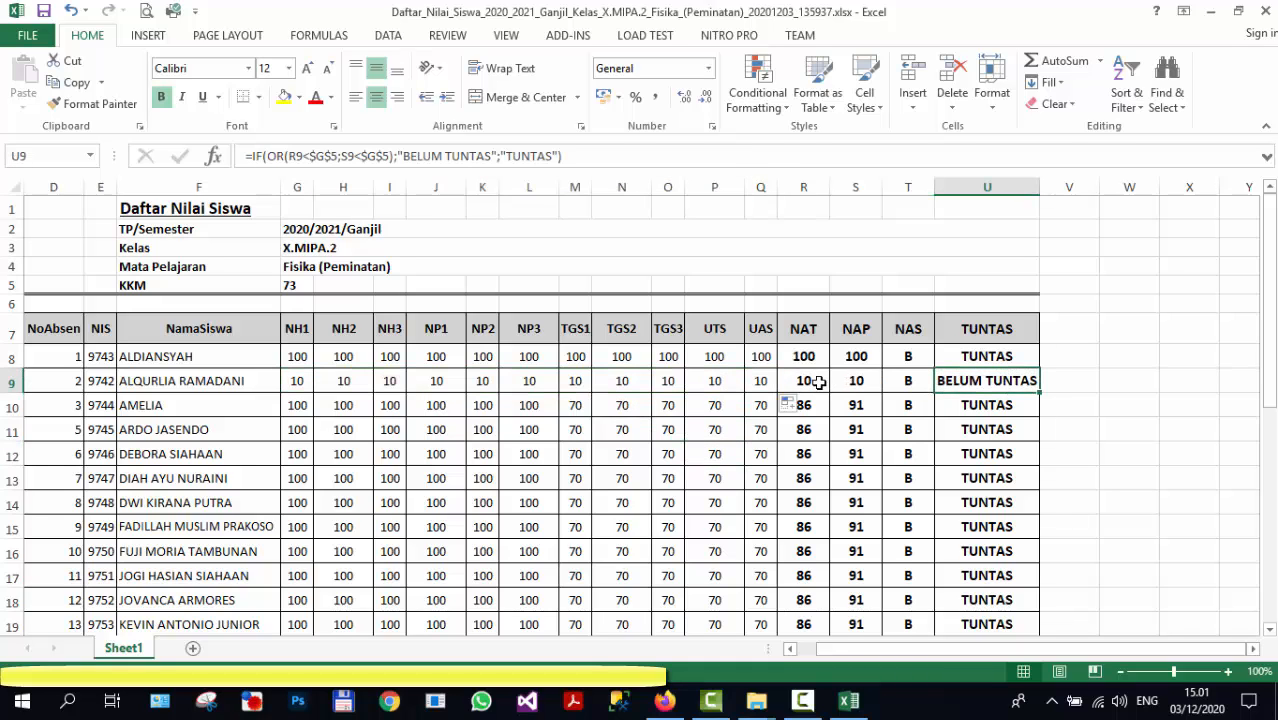
drag(818, 382, 847, 380)
- Set the third student's NH1 grade to 23 and fill that value across the row through TGS2
click(295, 406)
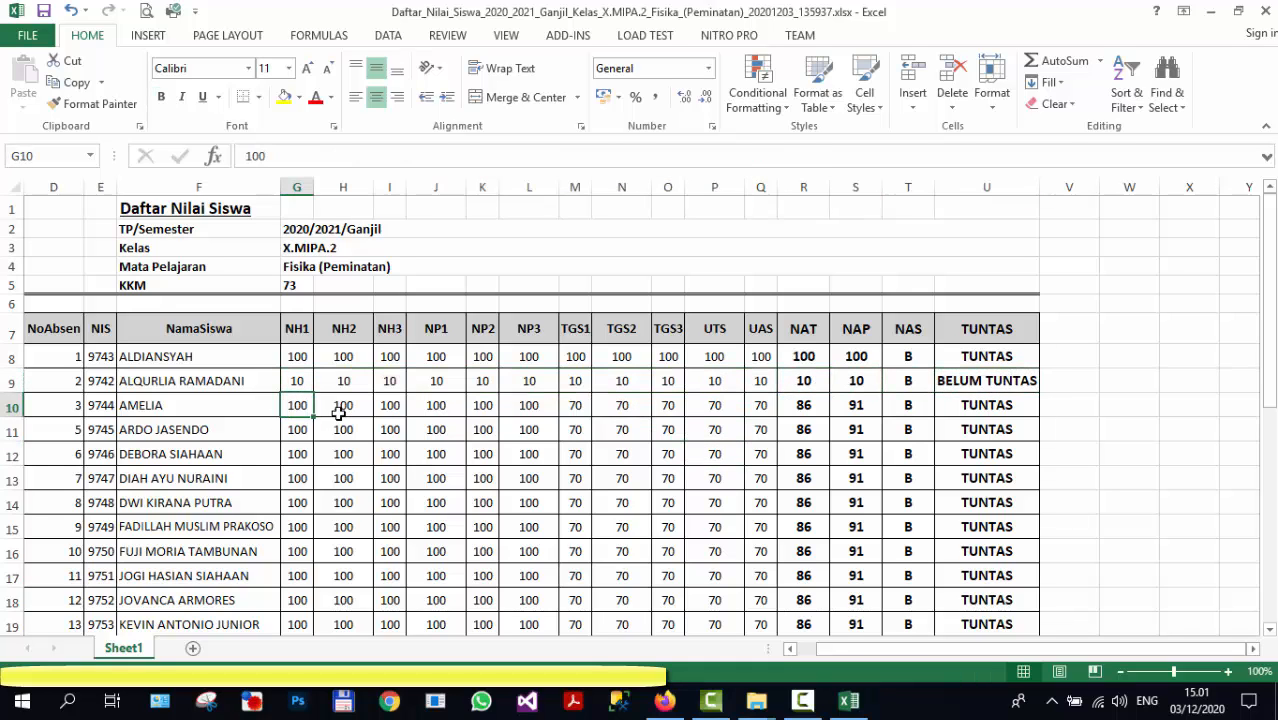
text(23)
click(345, 451)
click(300, 405)
drag(313, 417, 660, 414)
click(666, 480)
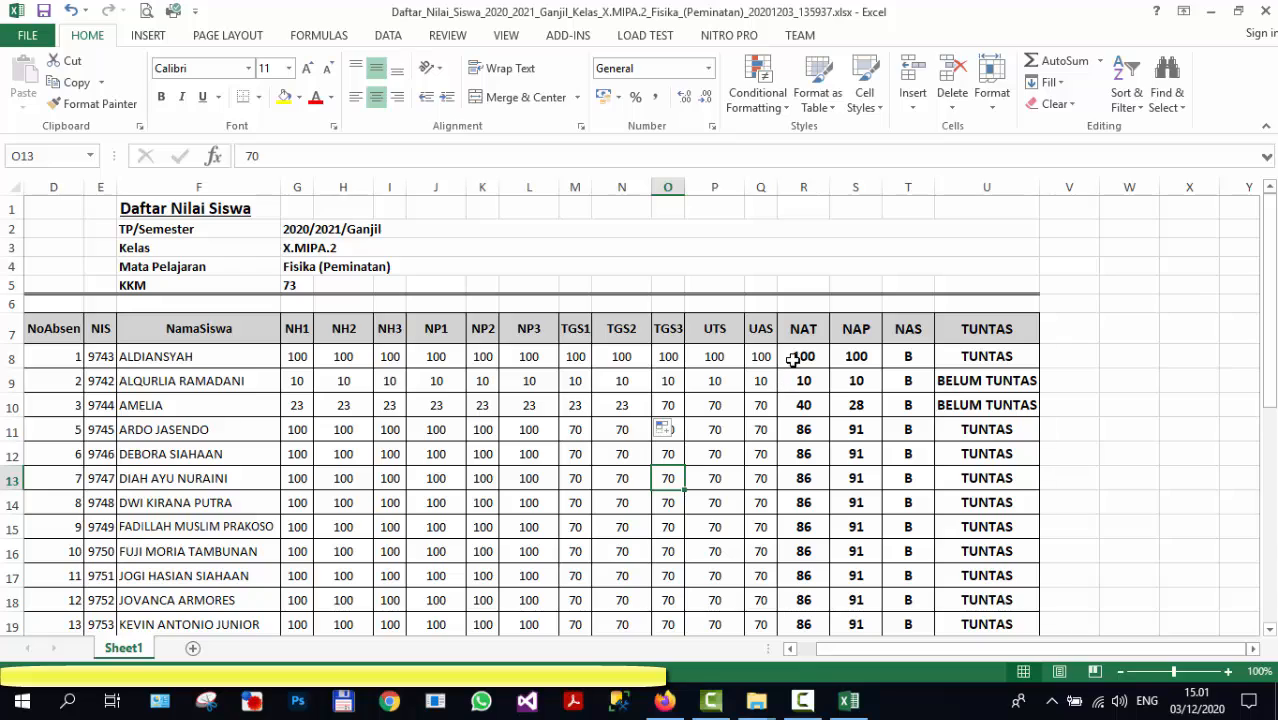
- Check the NAT and NAP columns, then save the X.MIPA.2 grade workbook and close it
drag(802, 357, 850, 524)
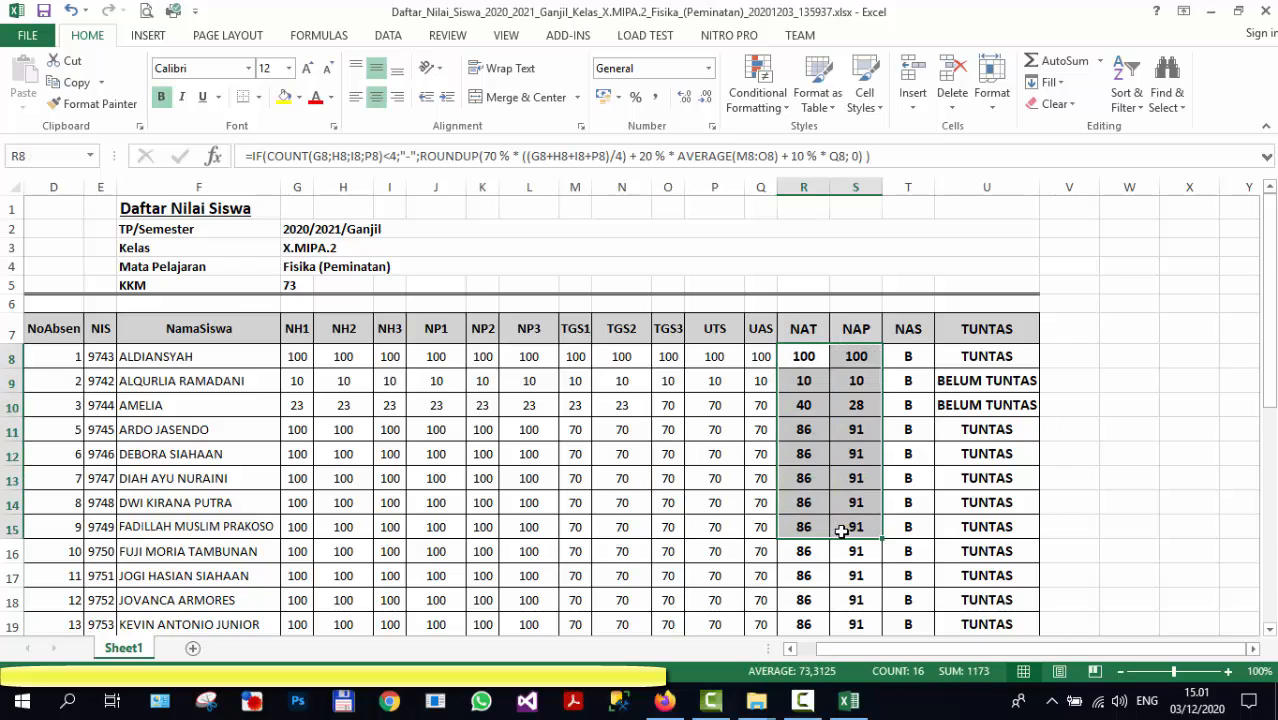
scroll(847, 528, down, 5)
scroll(841, 531, up, 5)
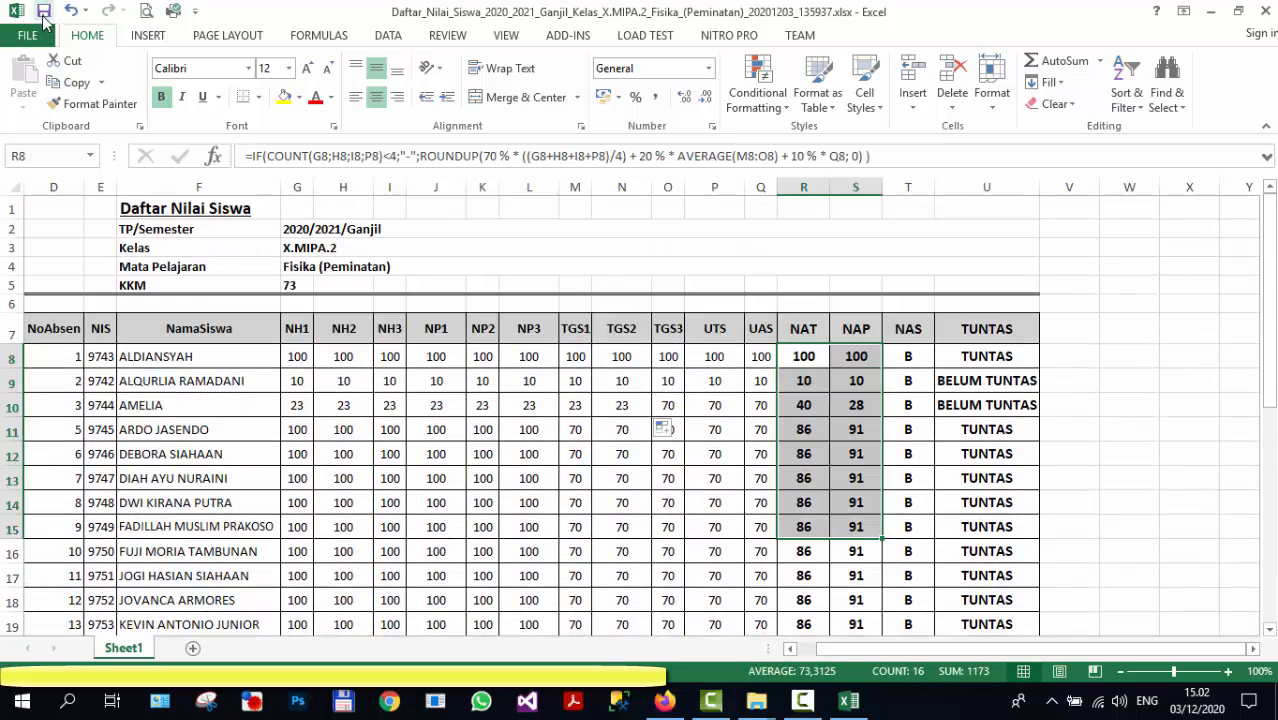
click(1267, 13)
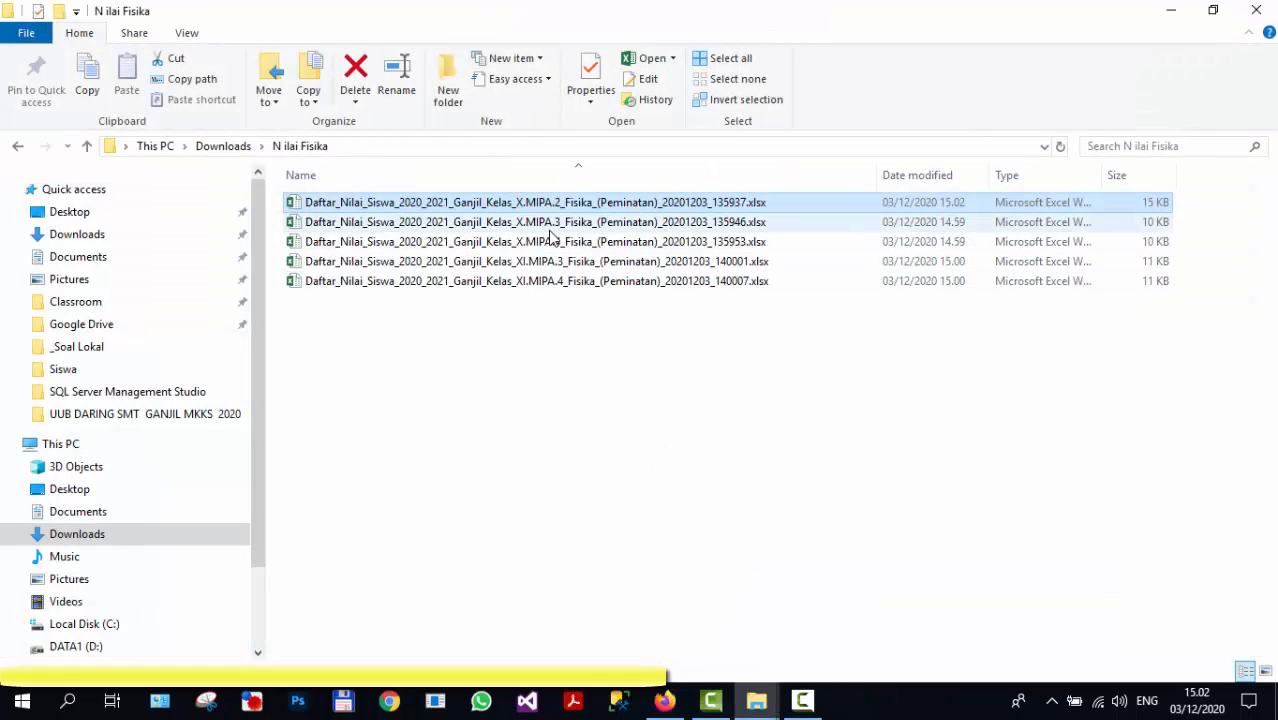
key(Down)
key(Down)
click(554, 262)
click(542, 299)
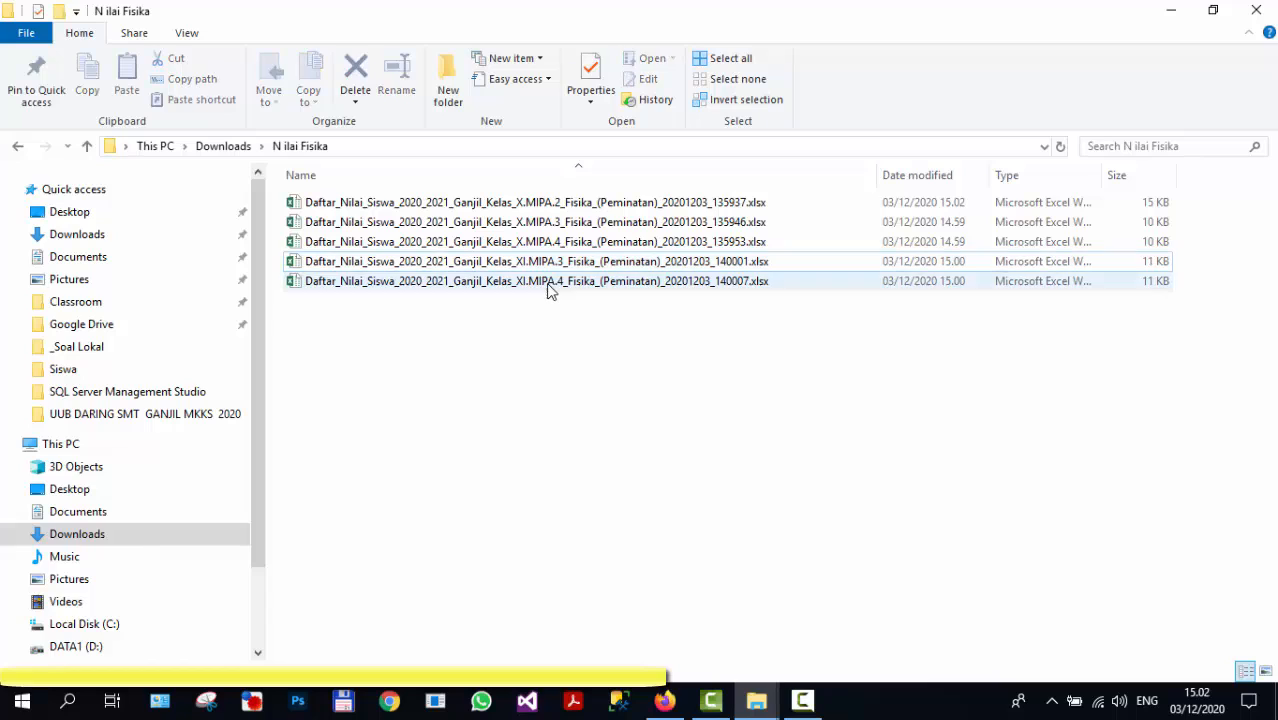
click(549, 284)
click(620, 355)
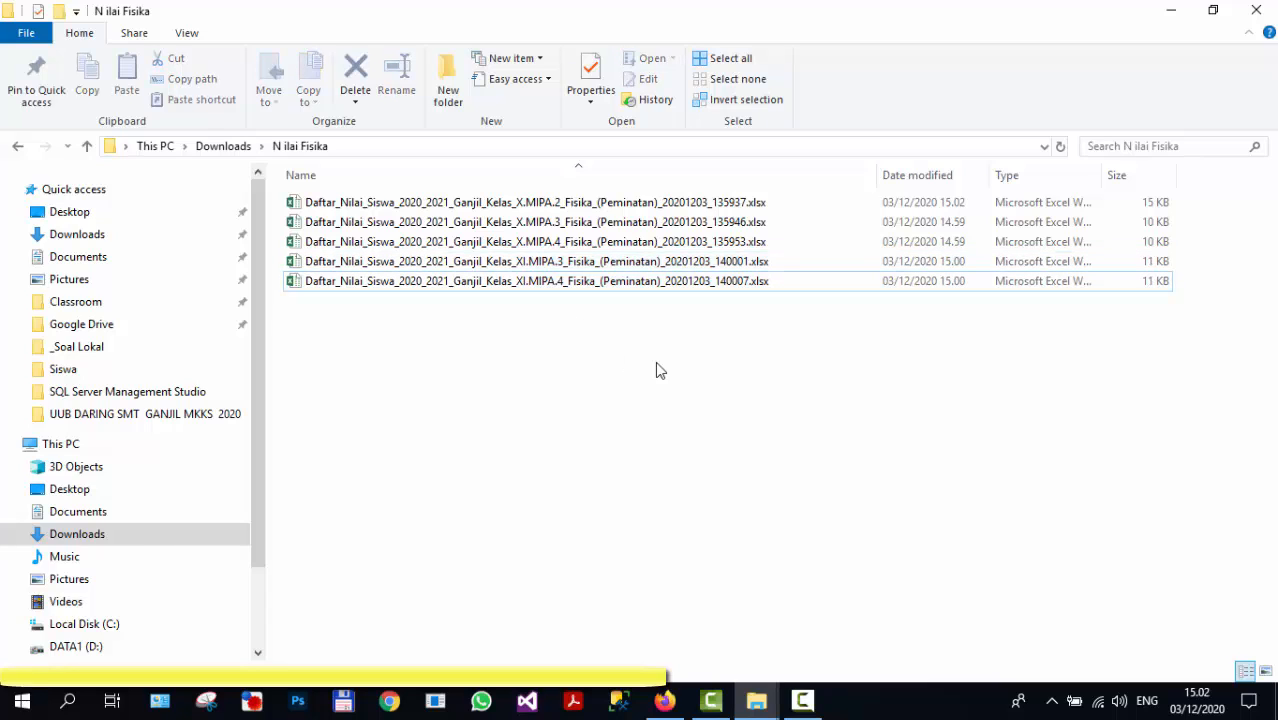
- Switch to SIAKAD in Firefox and display the grade input page for X.MIPA.2 - Fisika (Peminatan) - KKM 73
click(668, 704)
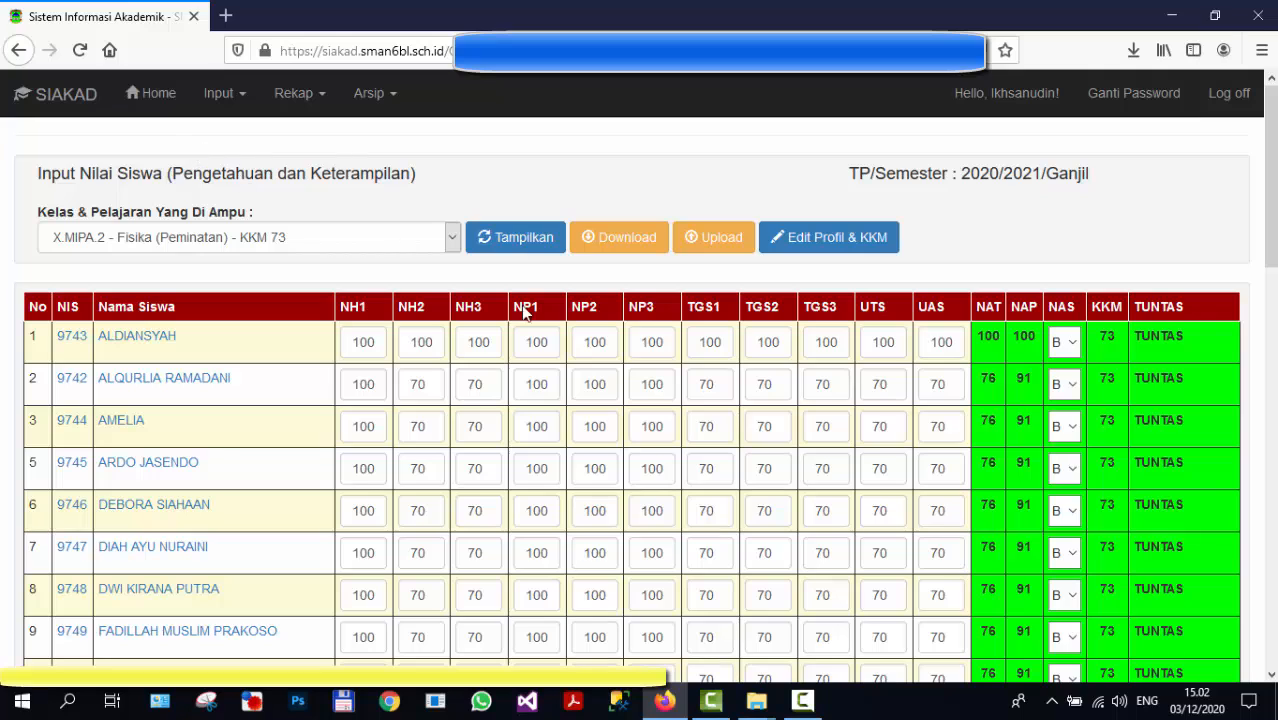
click(425, 239)
click(418, 237)
click(380, 246)
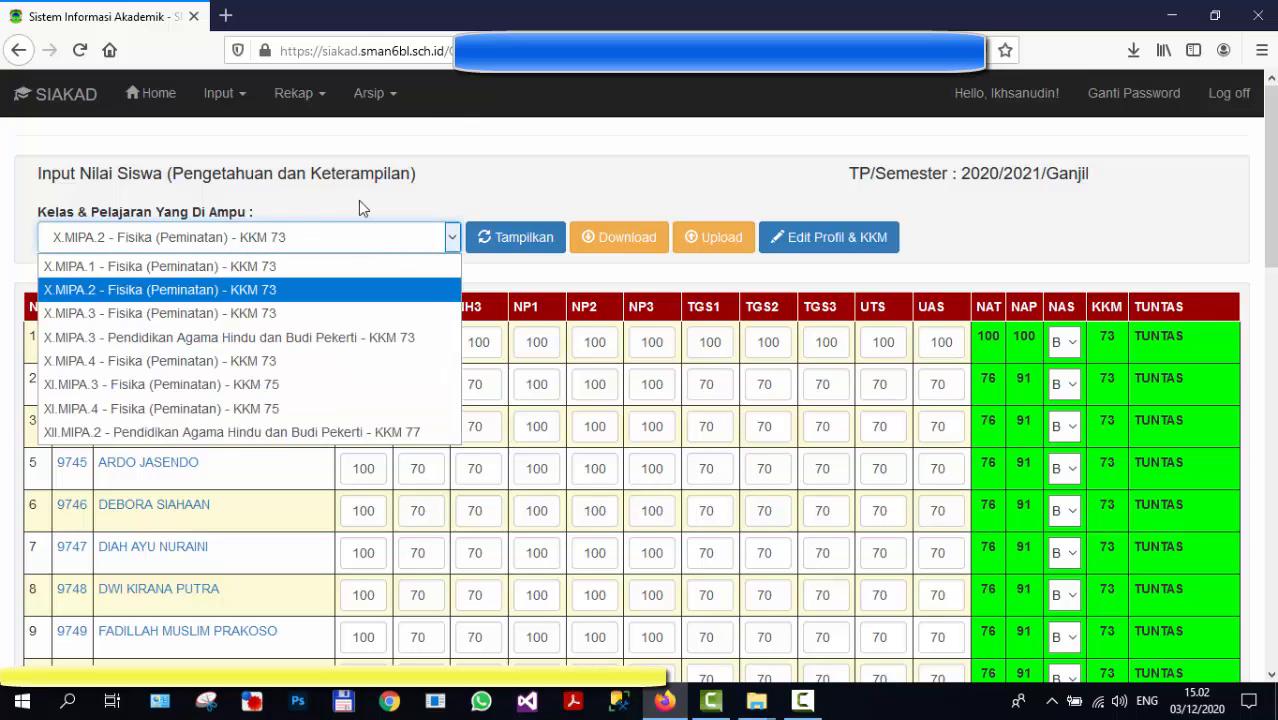
click(186, 291)
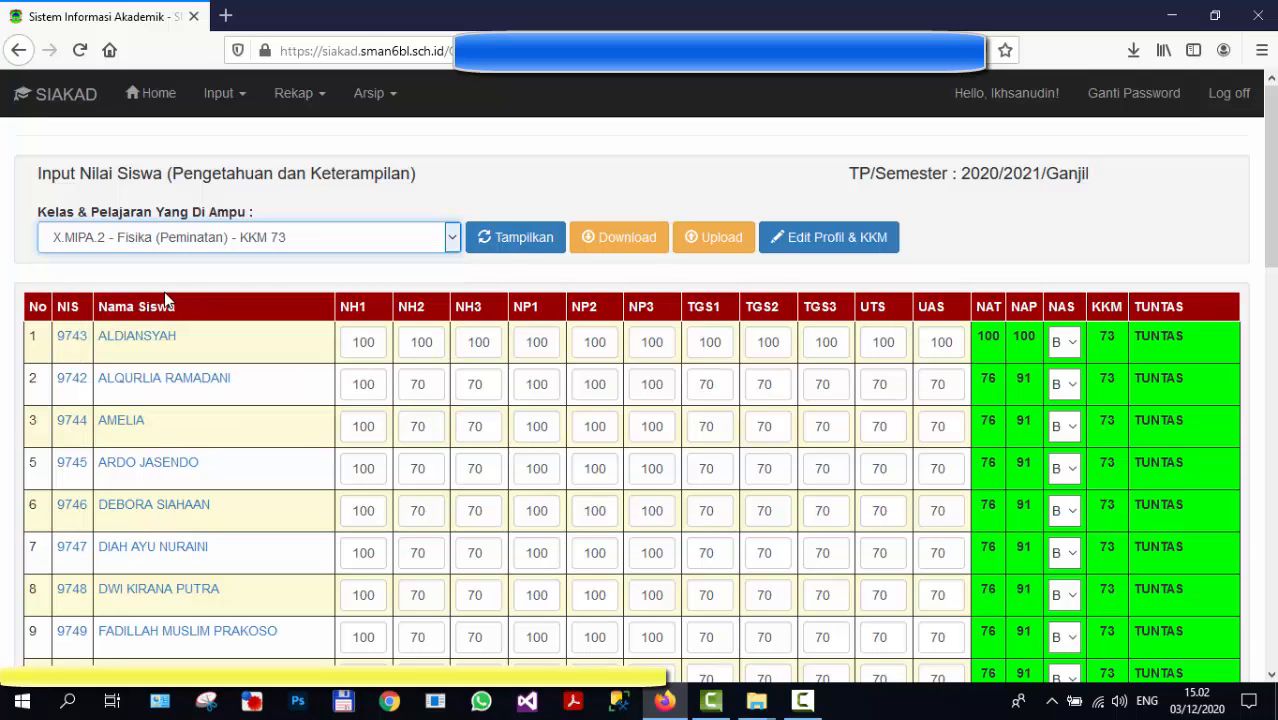
click(499, 246)
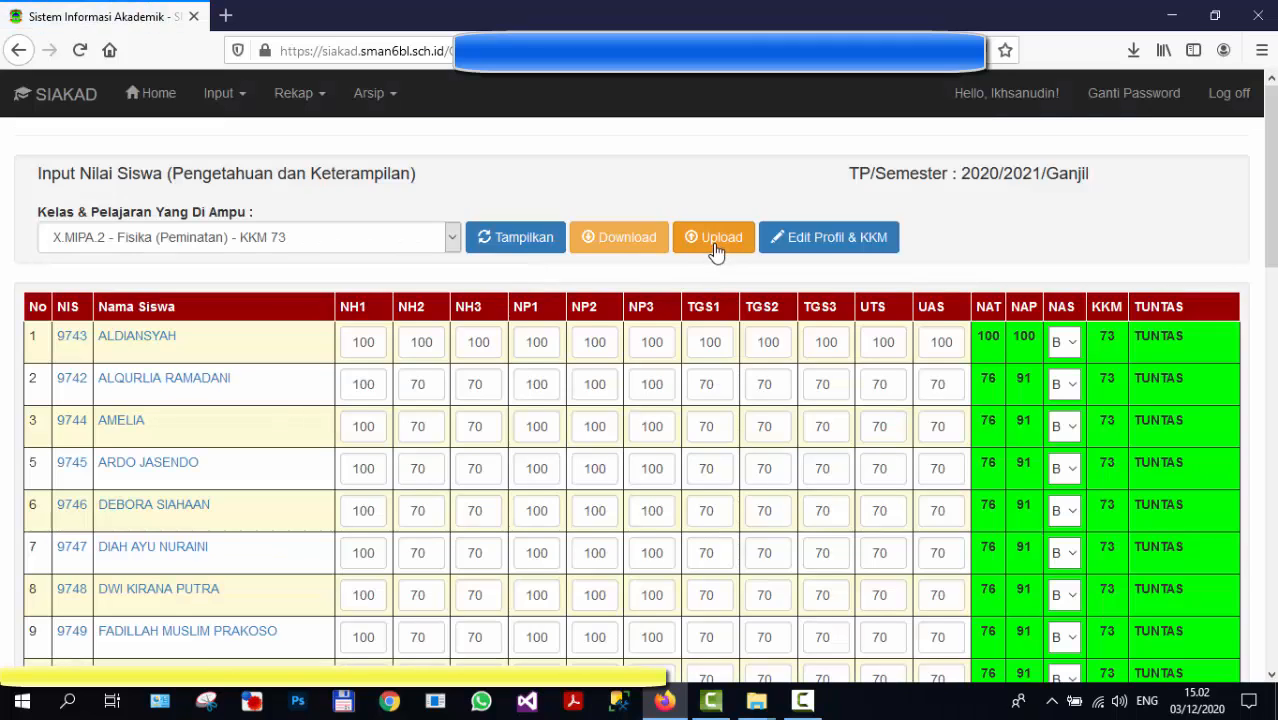
- Upload and save the X.MIPA.2 Fisika (Peminatan) grade list from the N ilai Fisika folder in Downloads
click(714, 246)
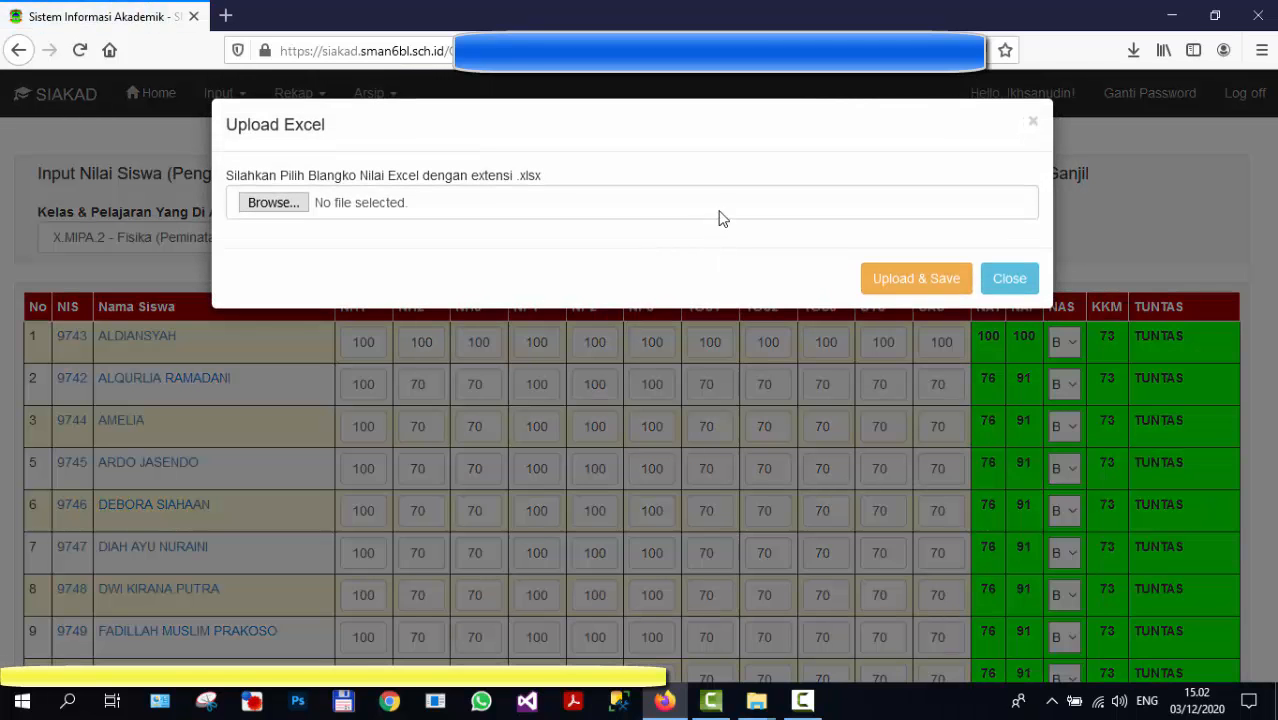
click(724, 212)
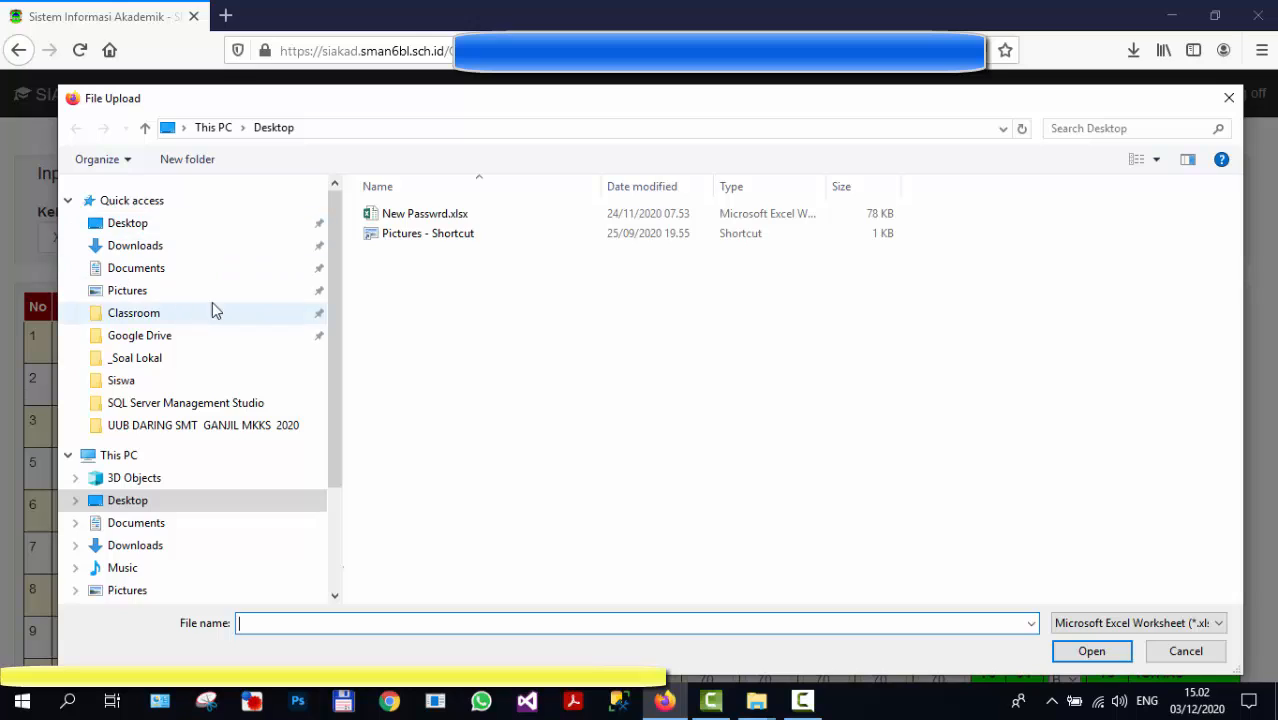
click(162, 247)
scroll(640, 400, down, 3)
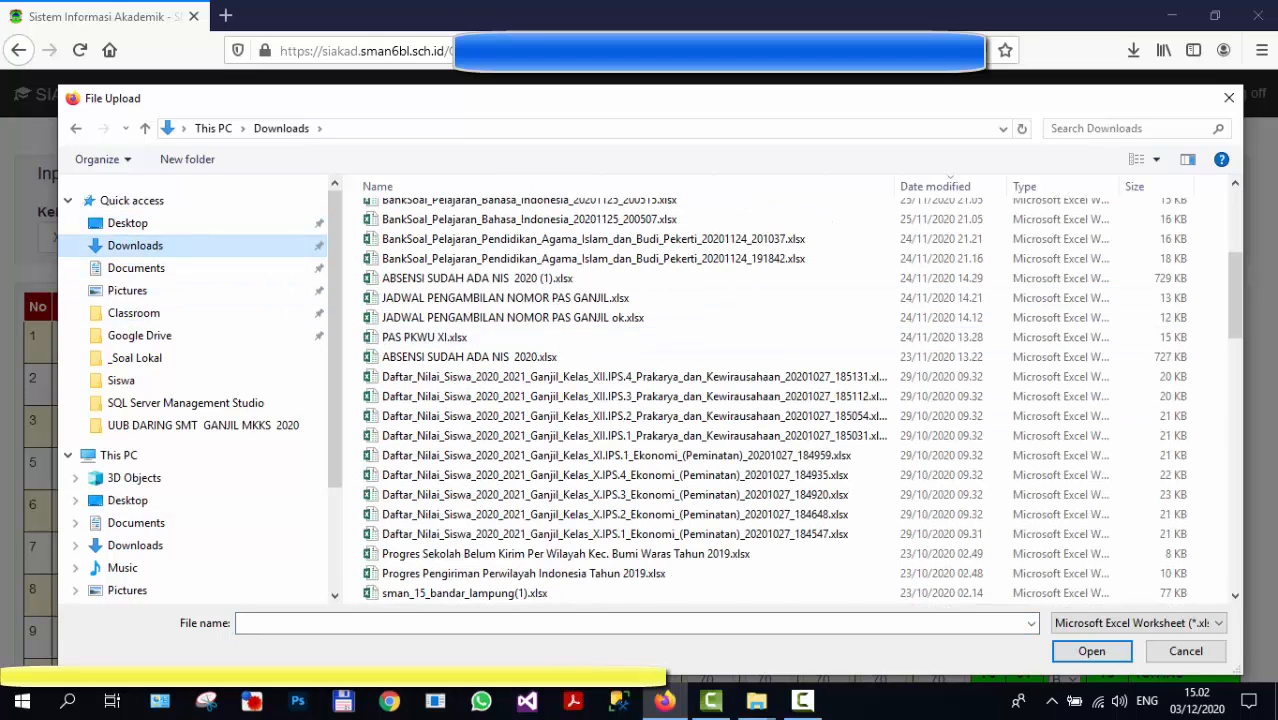
scroll(1100, 290, down, 15)
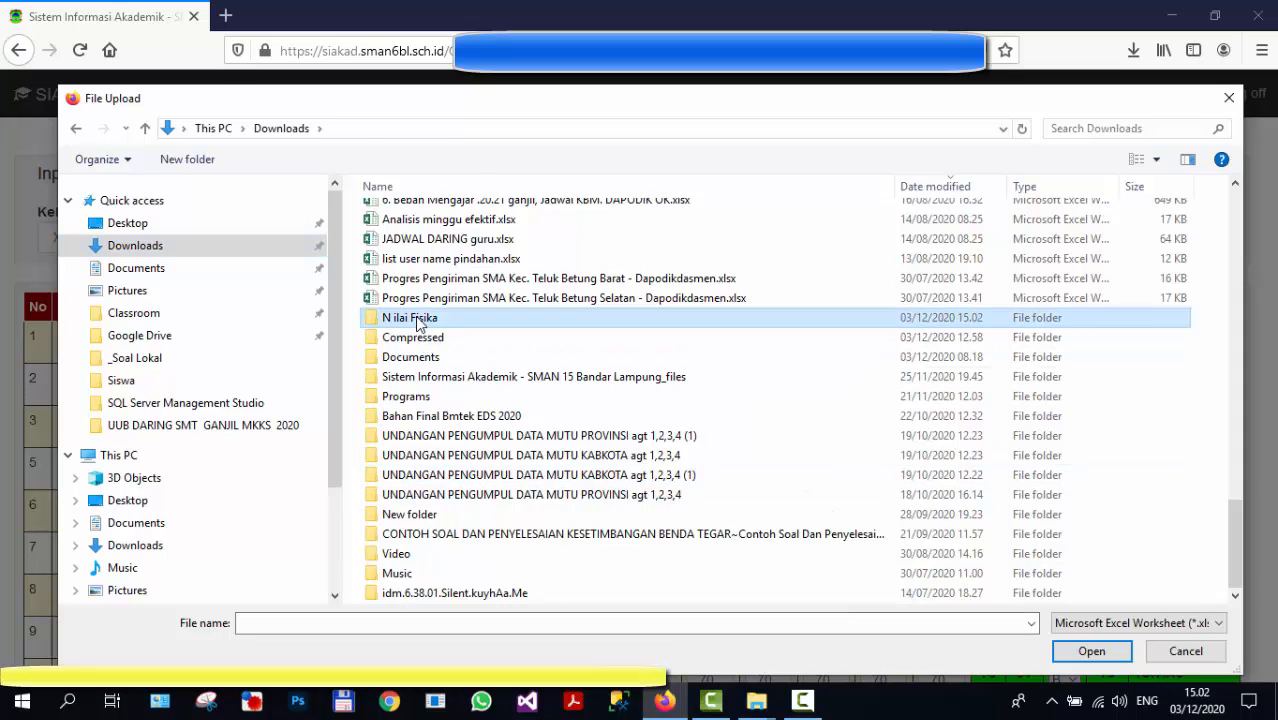
double_click(418, 318)
drag(603, 186, 930, 188)
double_click(639, 213)
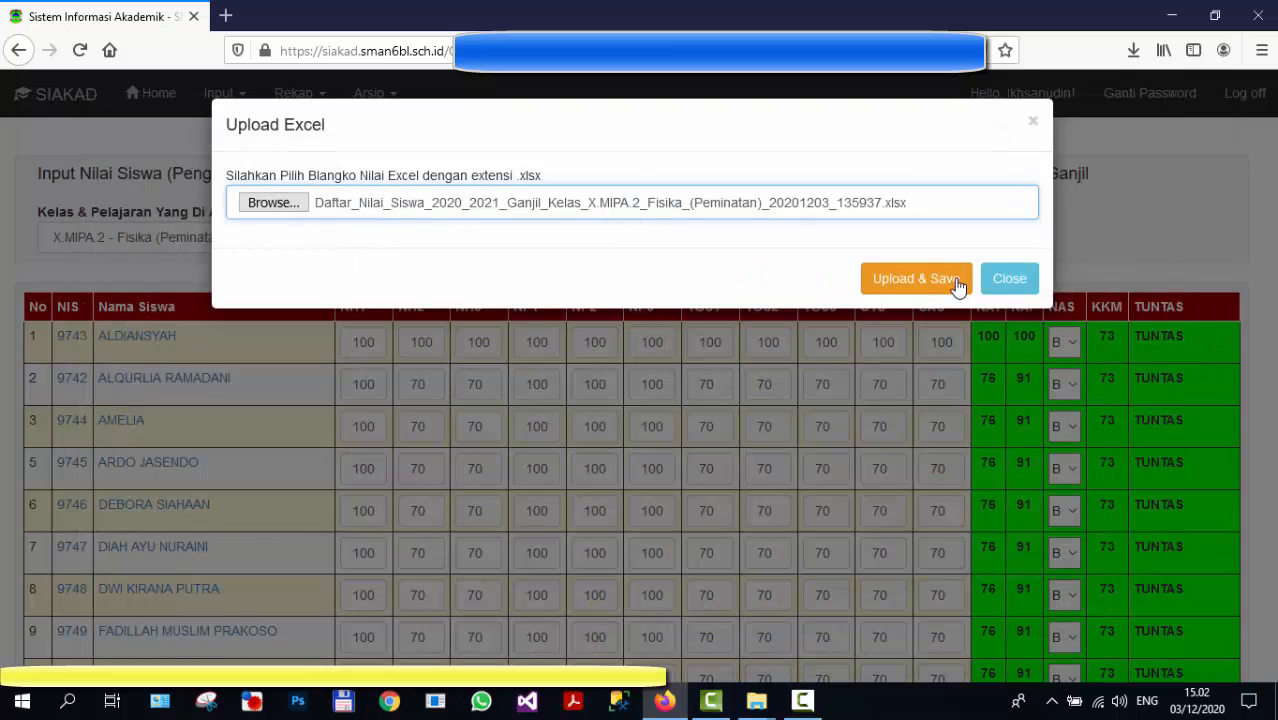
click(934, 287)
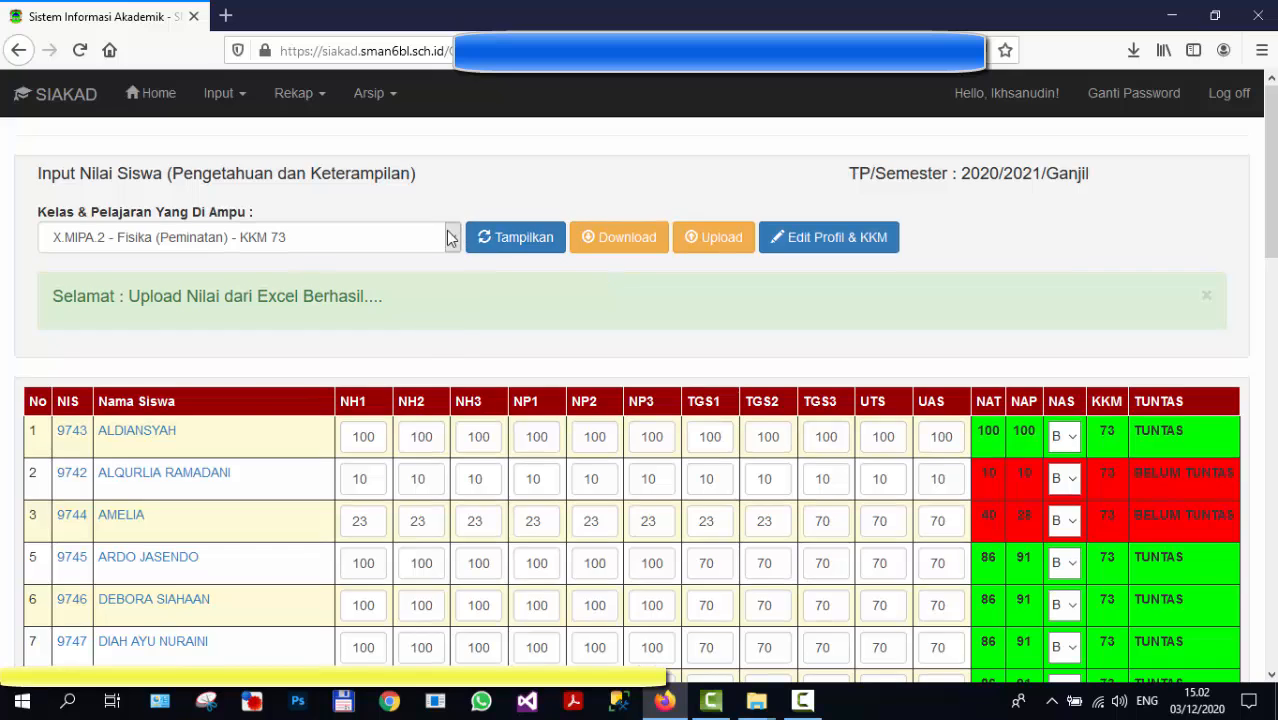
- Display the grade input page for X.MIPA.3 - Fisika (Peminatan) - KKM 73
click(428, 235)
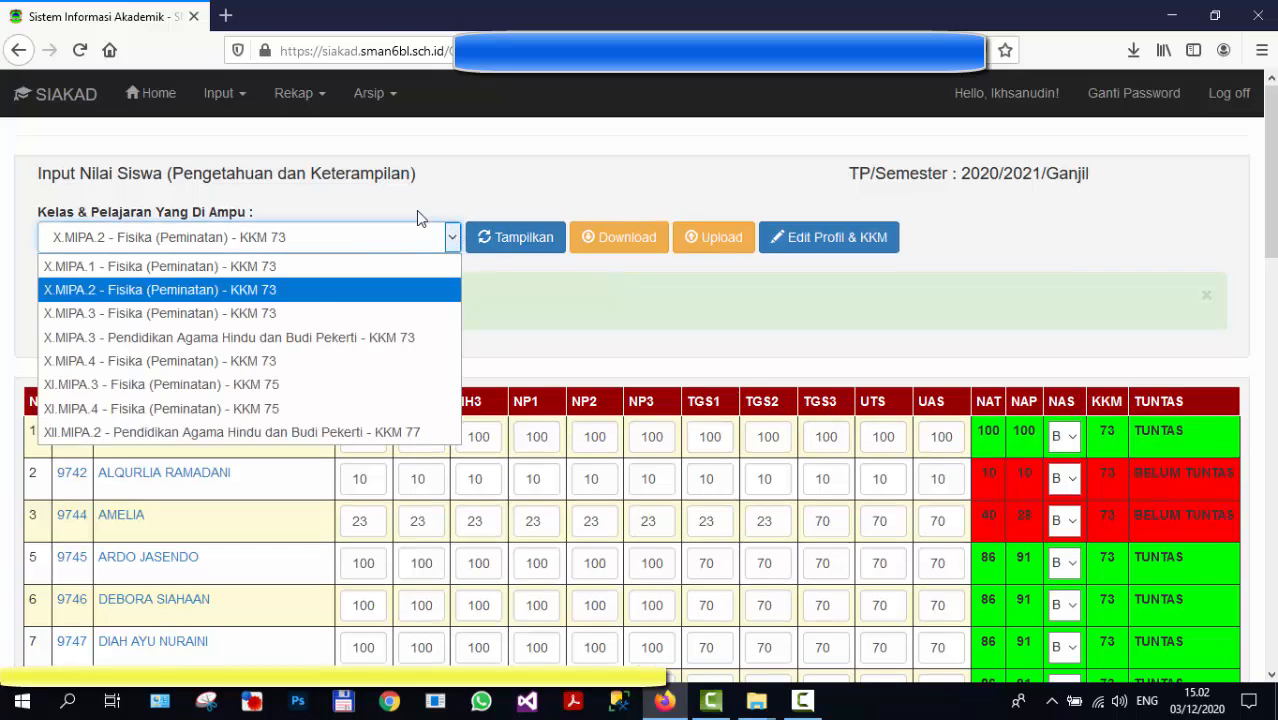
click(311, 315)
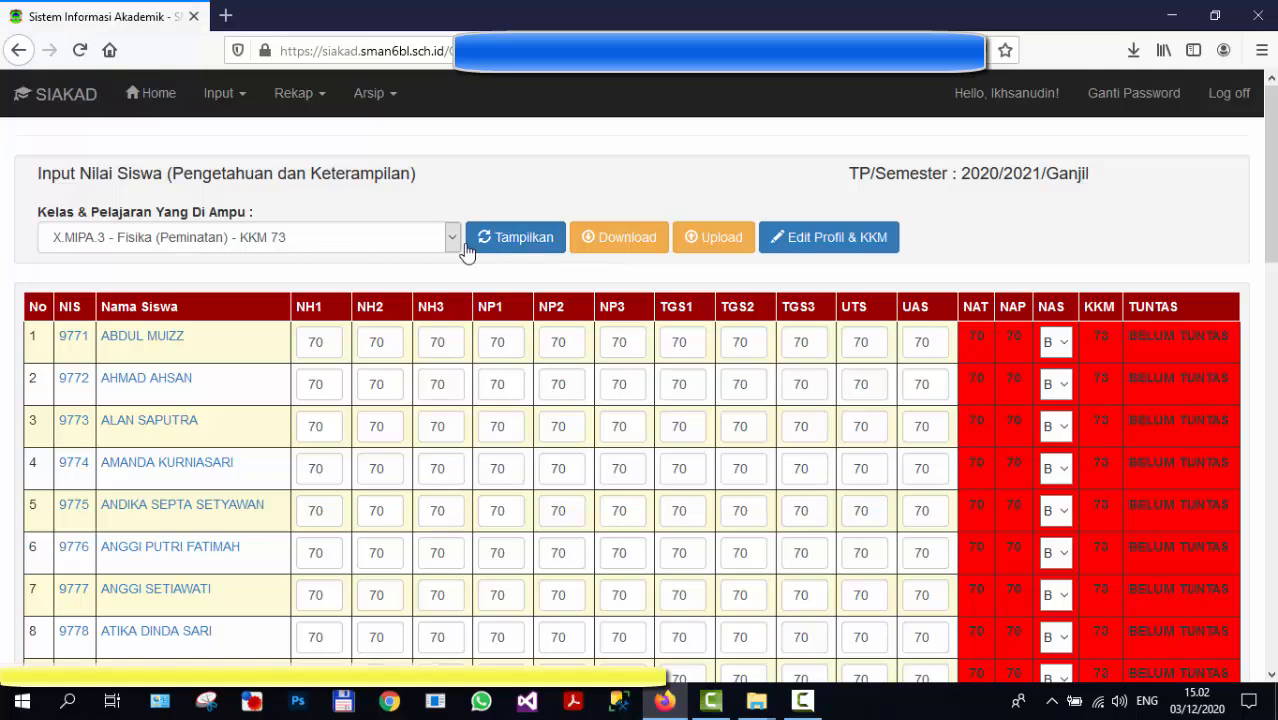
click(541, 250)
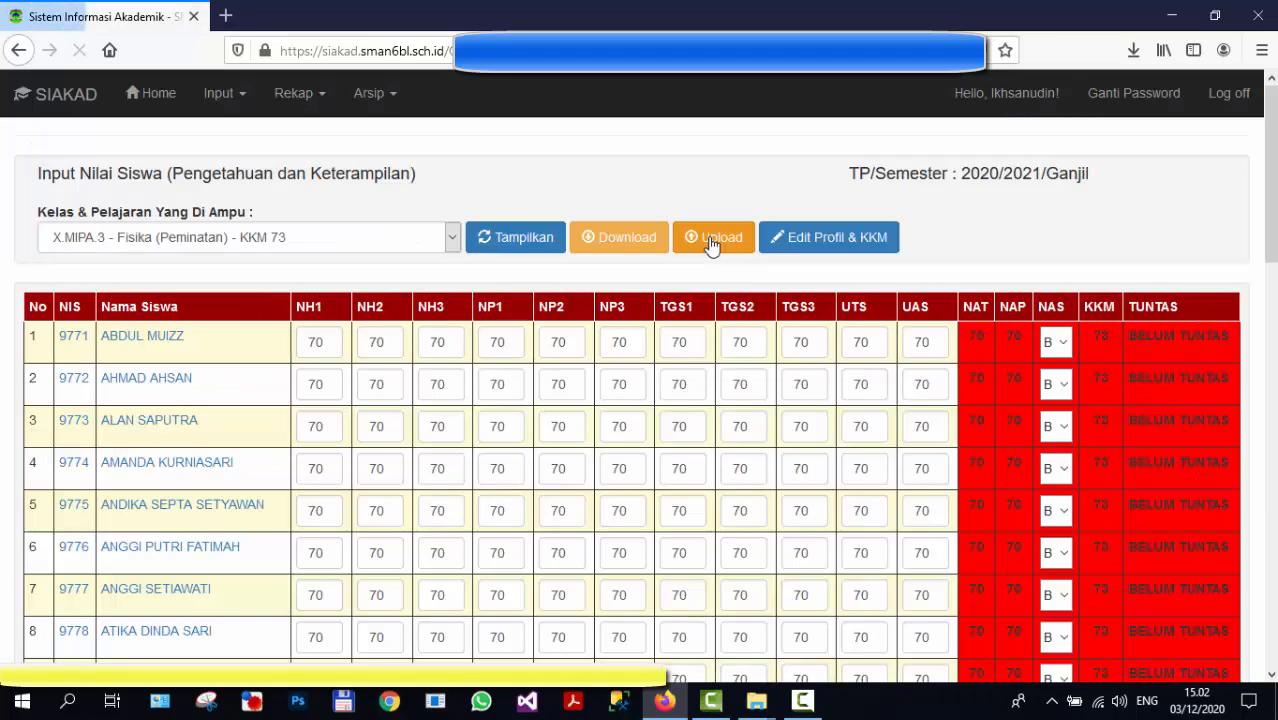
- Upload and save the X.MIPA.3 Fisika (Peminatan) grade list from the N ilai Fisika folder
click(712, 242)
click(727, 195)
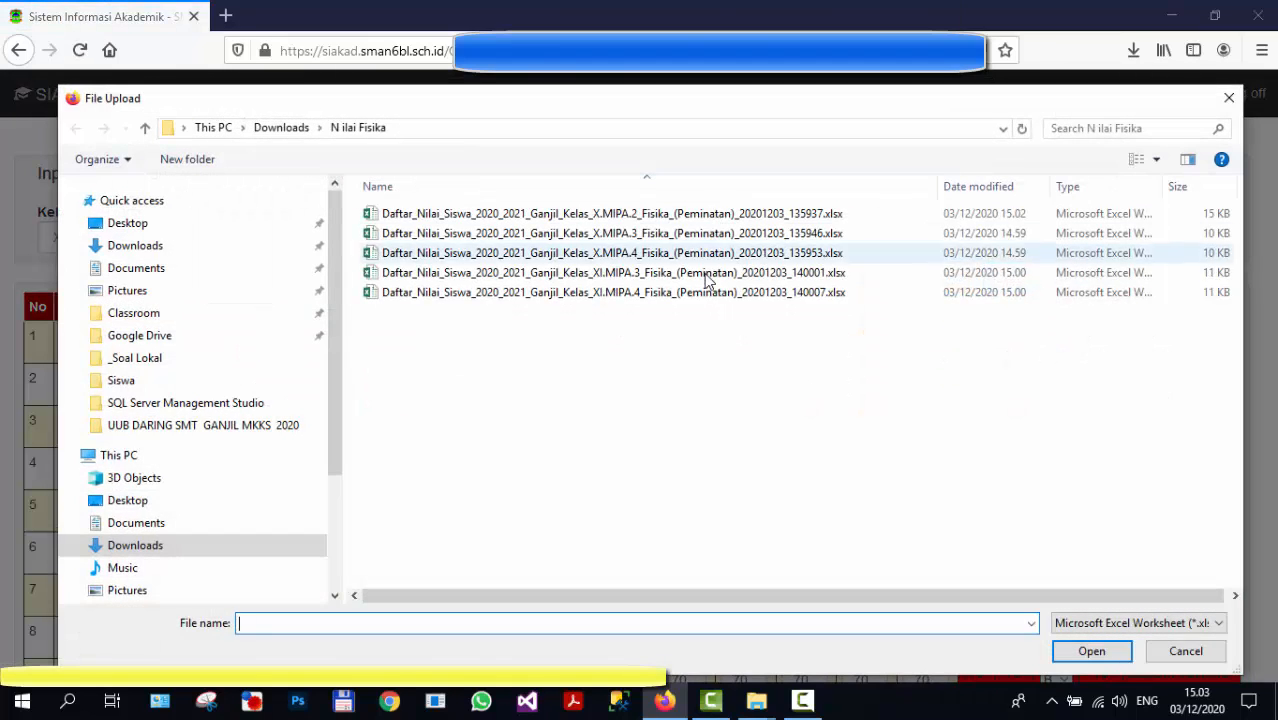
double_click(664, 237)
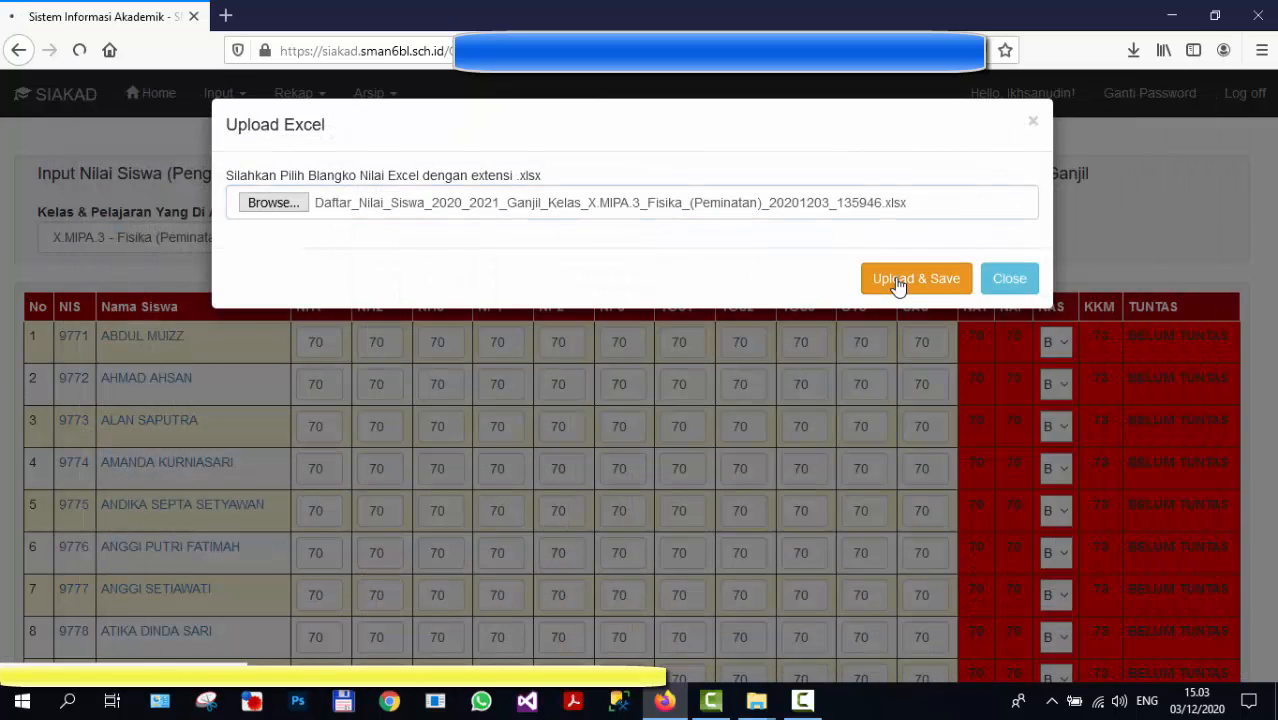
click(900, 285)
- Display the grade input page for X.MIPA.4 - Fisika (Peminatan) - KKM 73, then upload and save that class's grade list
click(320, 242)
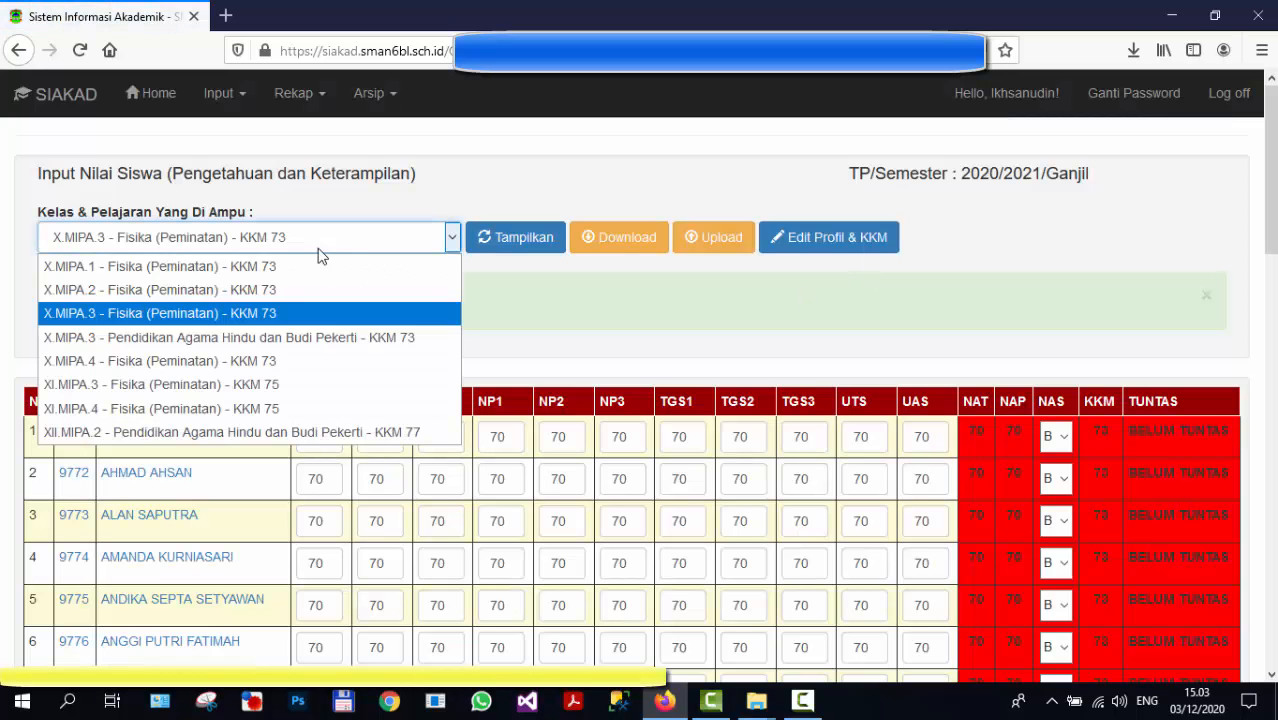
click(300, 364)
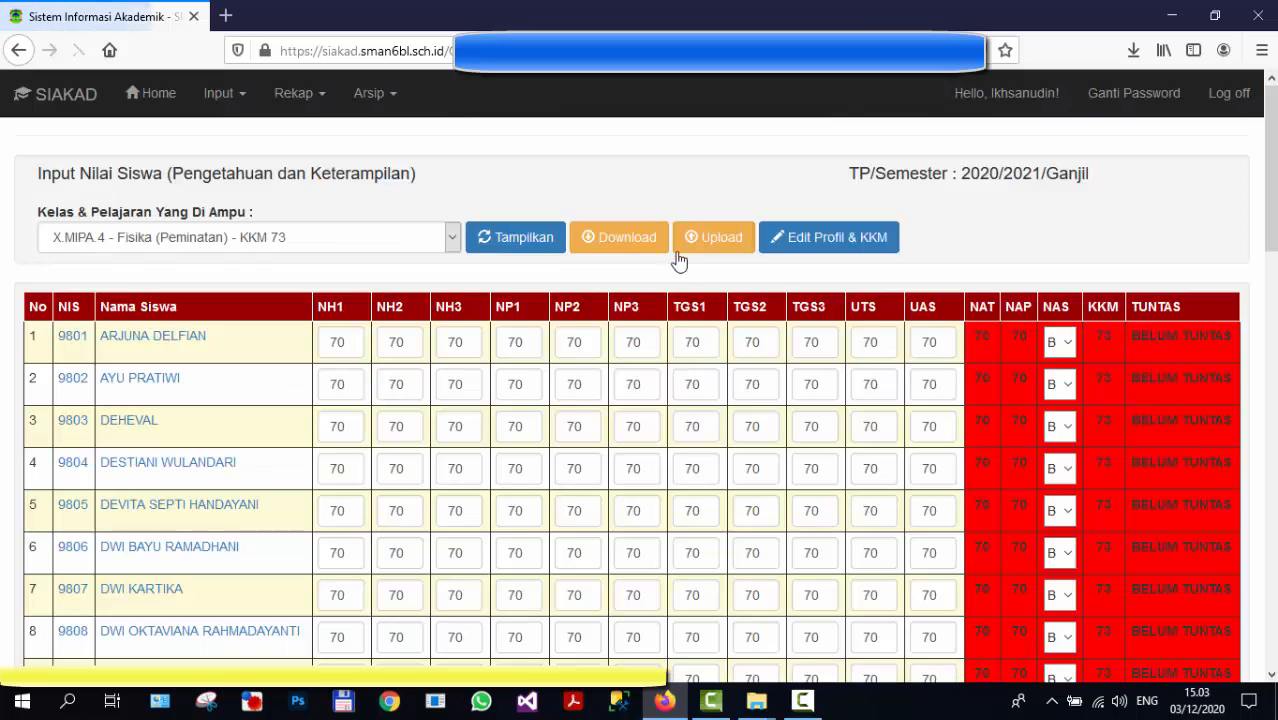
click(713, 243)
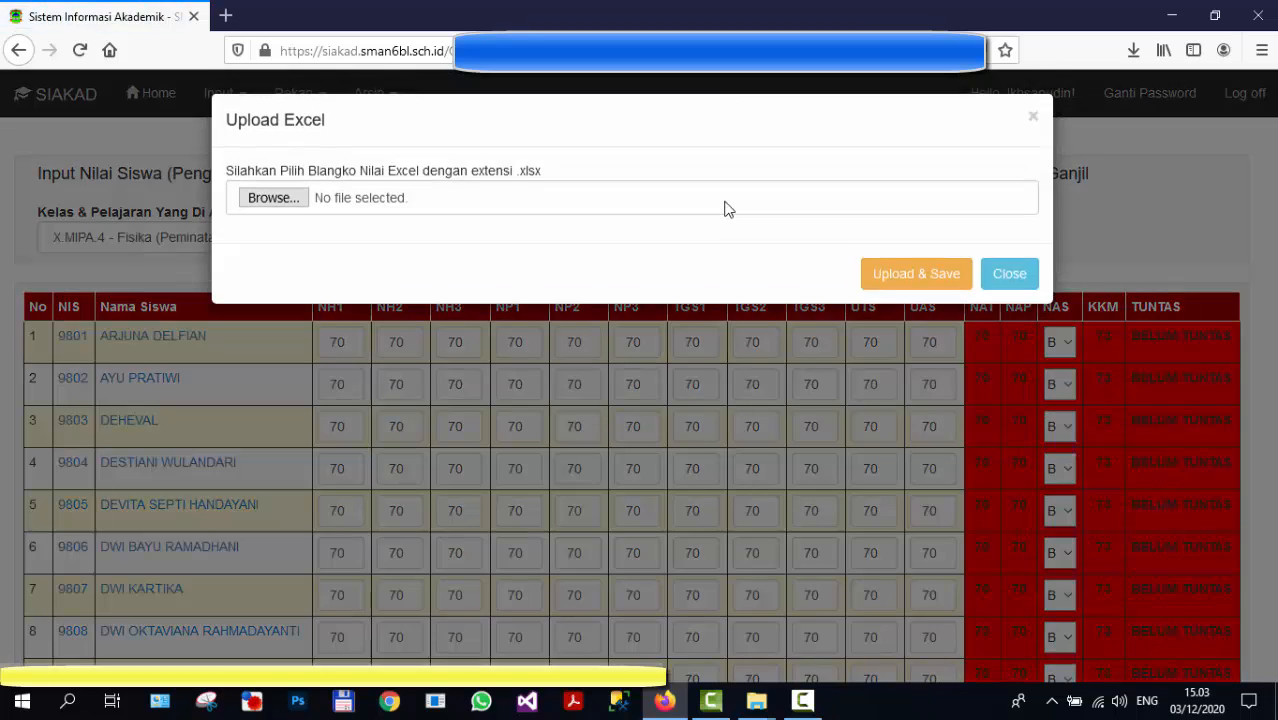
click(725, 207)
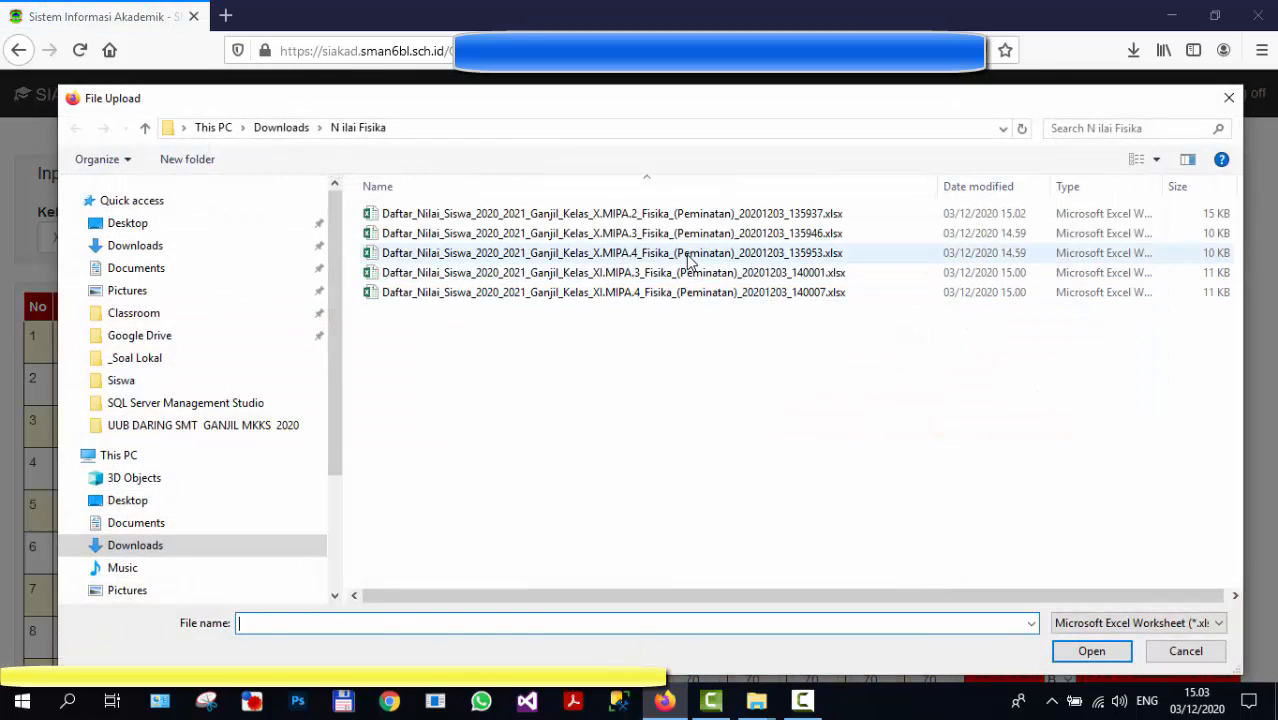
double_click(685, 254)
click(916, 284)
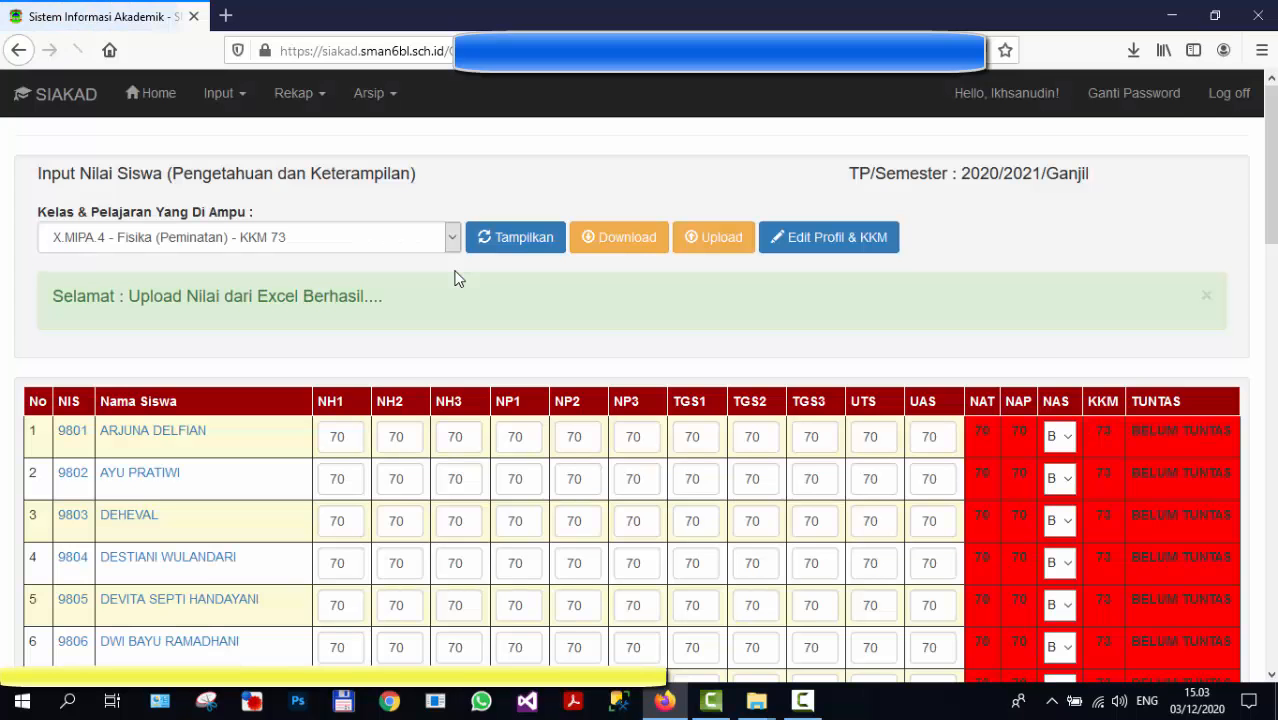
- Display X.MIPA.2 - Fisika (Peminatan) - KKM 73 and review the uploaded grades down to the last student
click(338, 235)
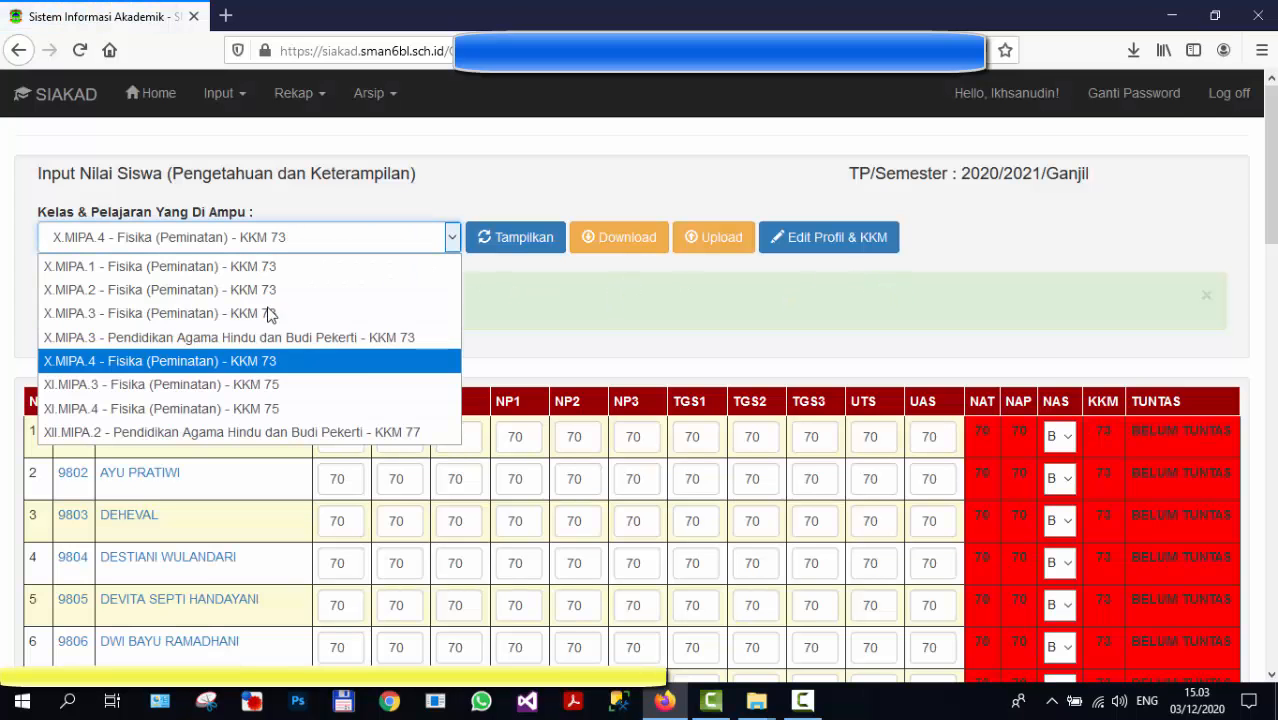
click(258, 294)
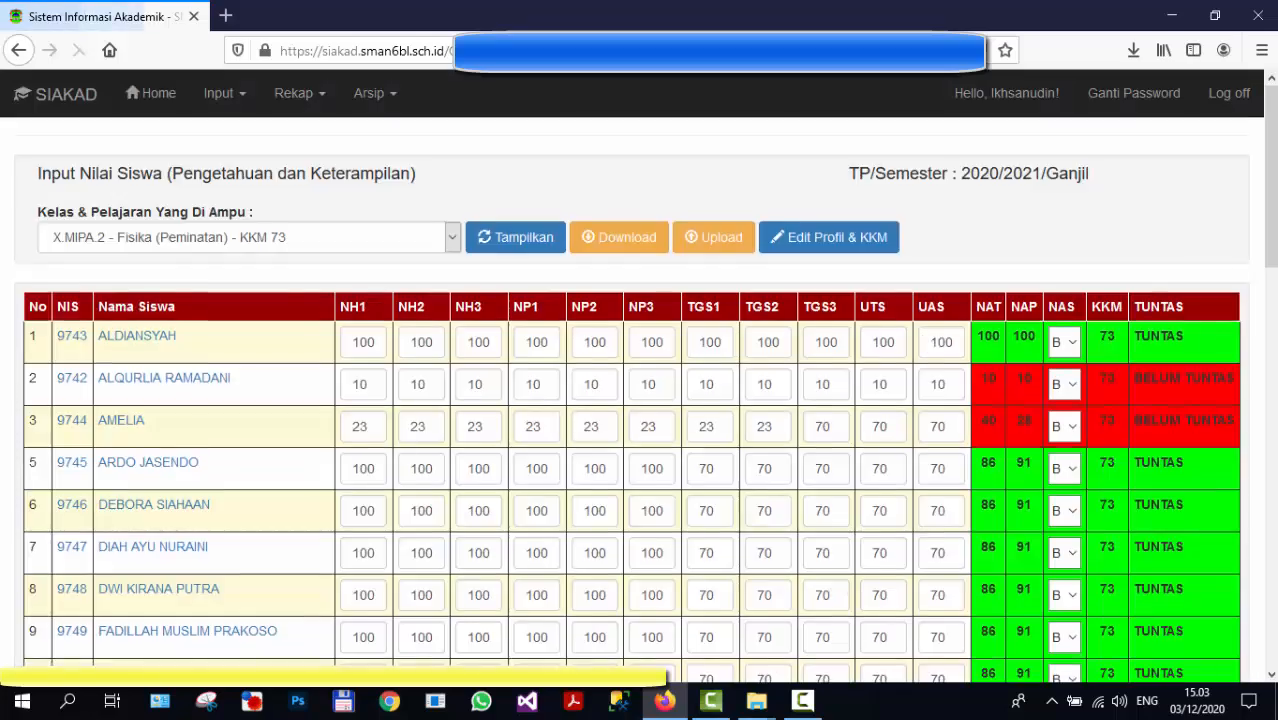
scroll(720, 342, down, 15)
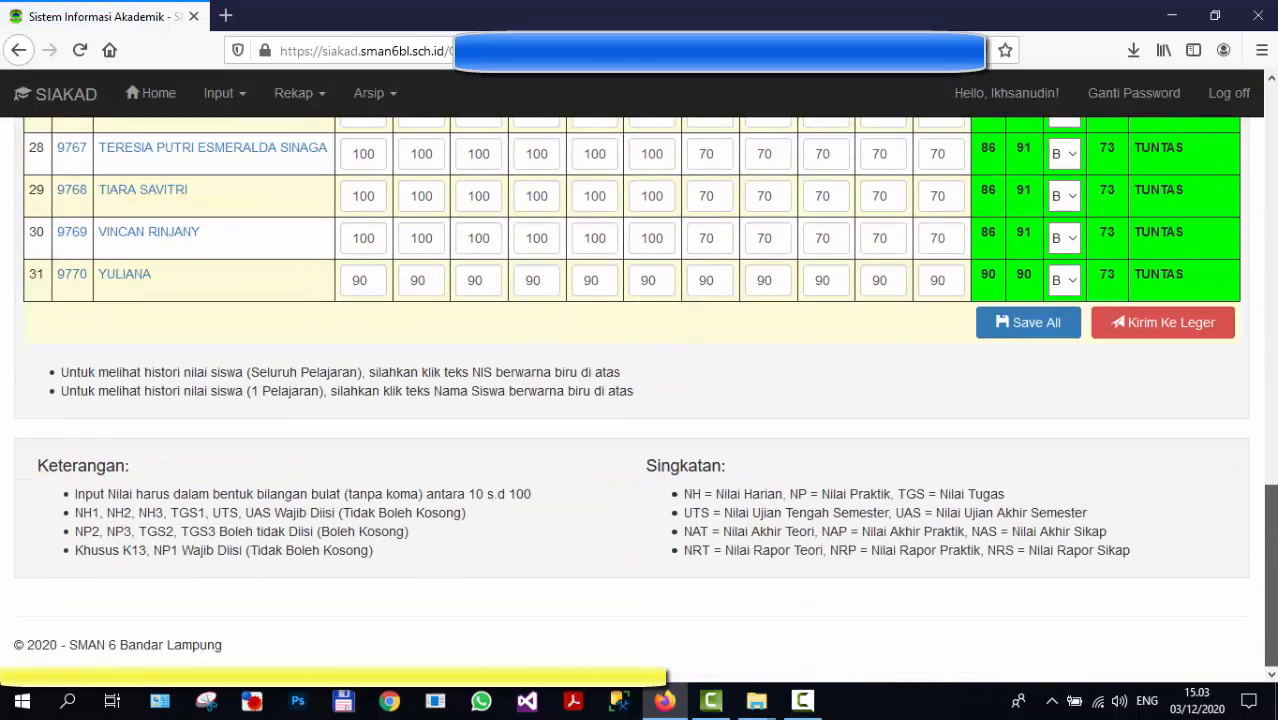
scroll(1246, 173, up, 15)
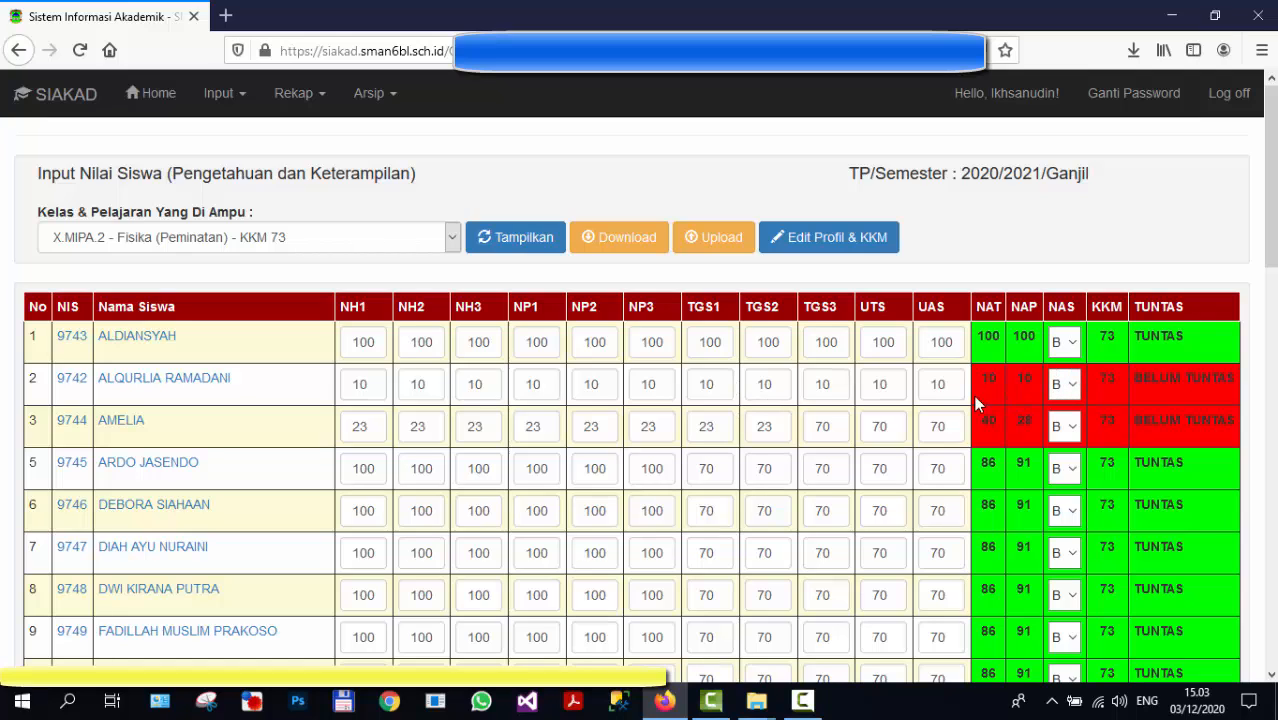
scroll(908, 426, down, 15)
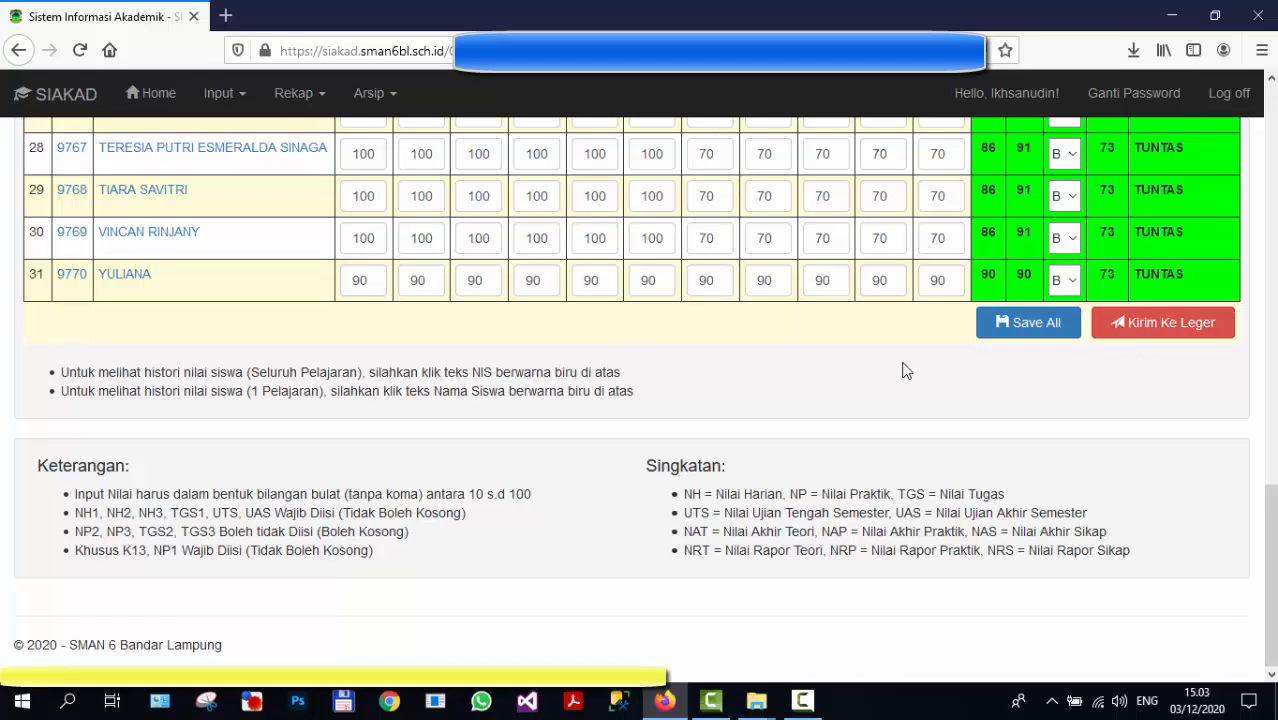
scroll(905, 371, up, 15)
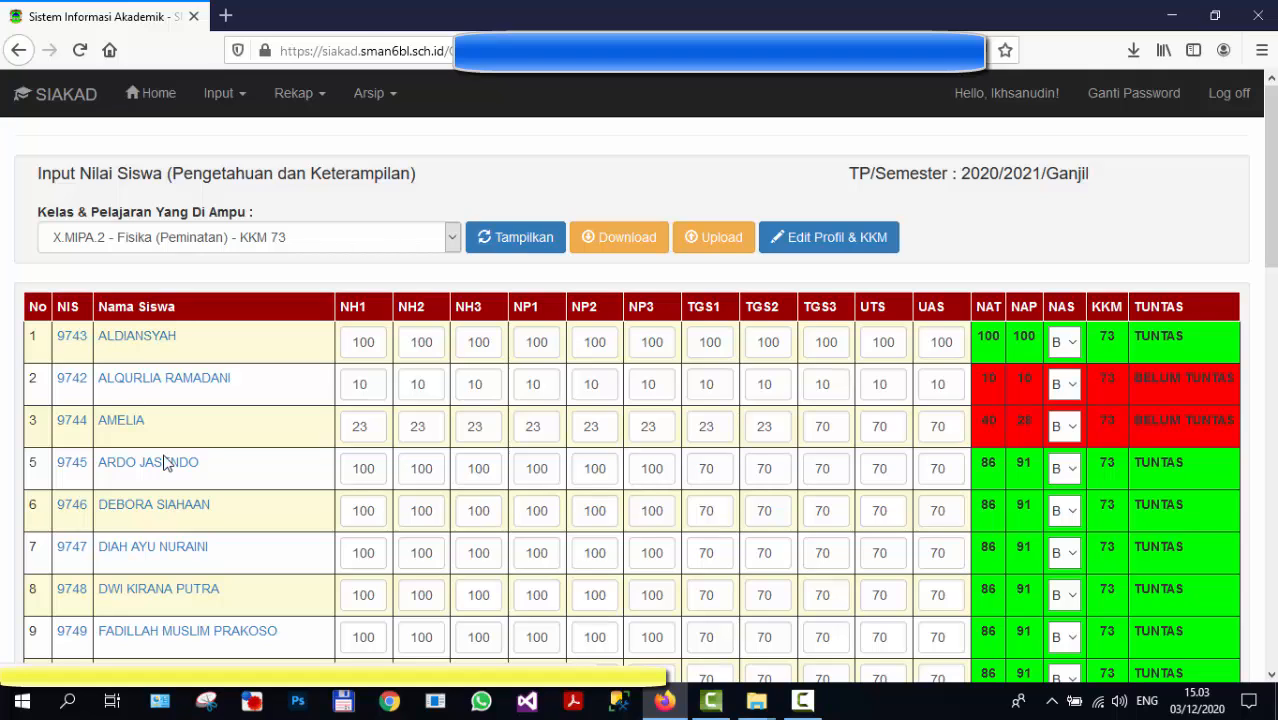
- View the Fisika (Peminatan) grade history of student no. 1 in X.MIPA.2, then close it
click(126, 336)
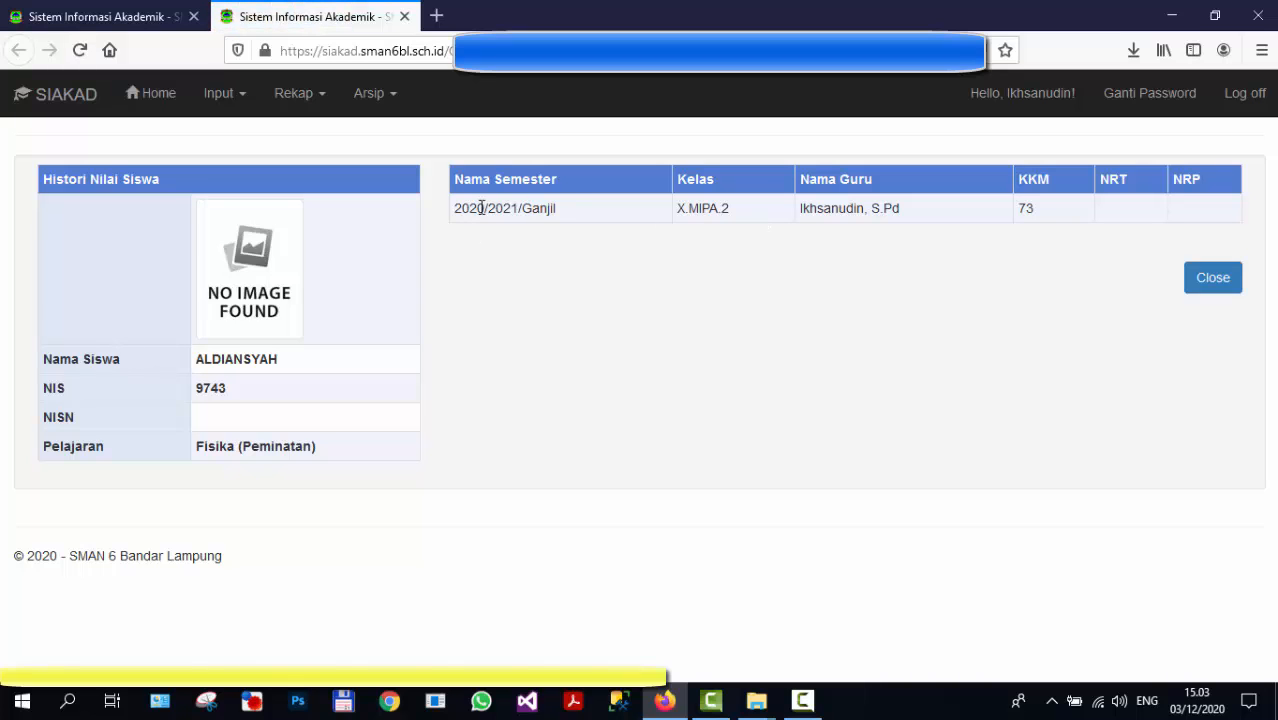
drag(481, 208, 958, 237)
click(869, 305)
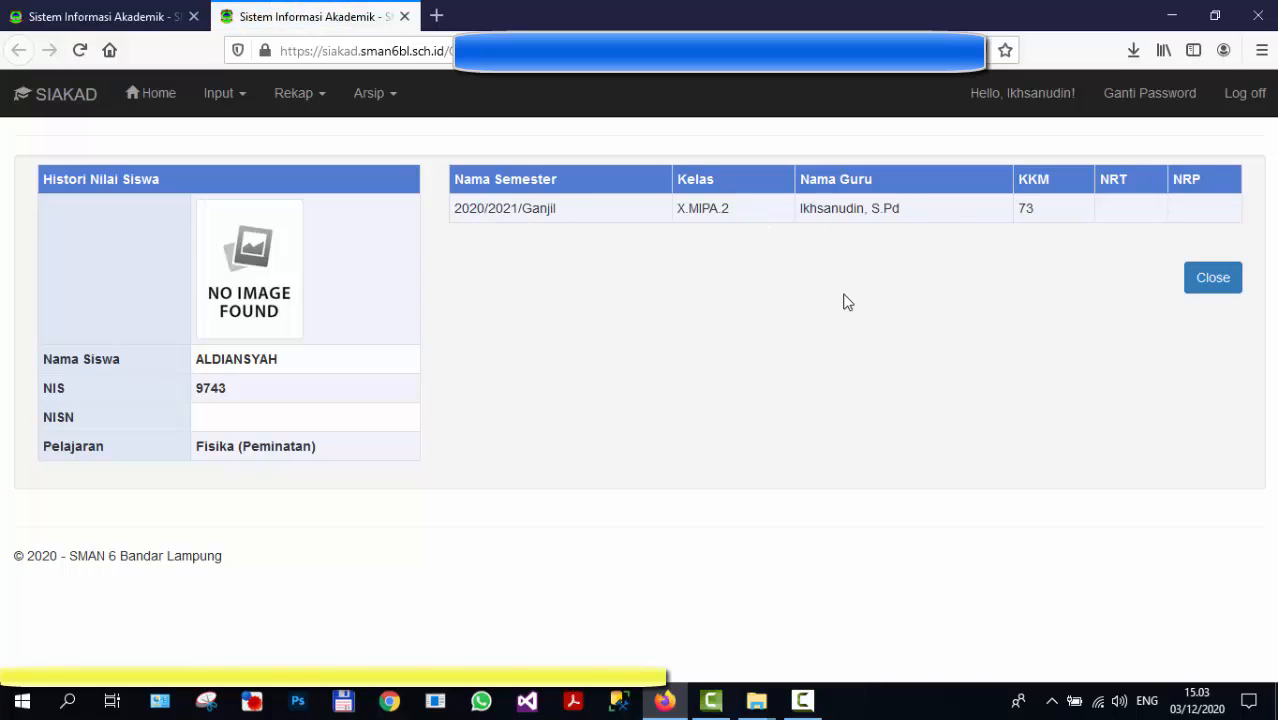
click(405, 17)
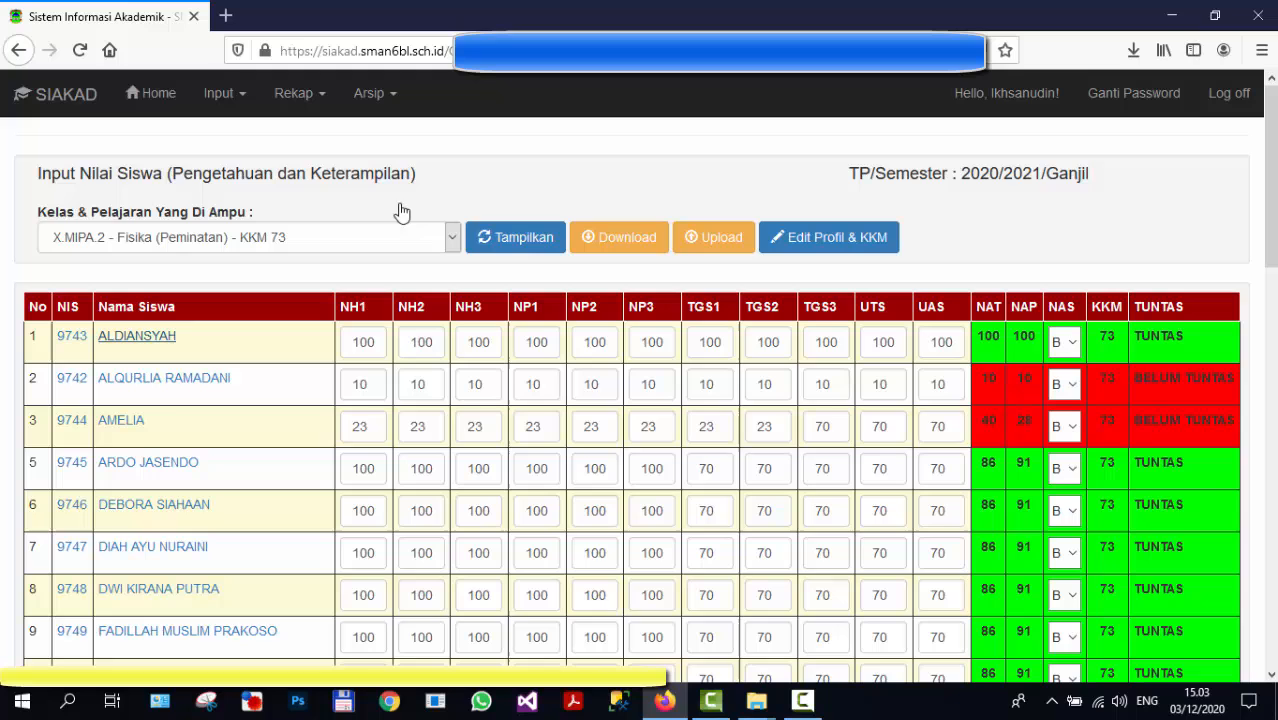
- Open the complete all-subject grade record of student no. 1, examine its KKM, NRS and TUNTAS columns, and close it
click(71, 337)
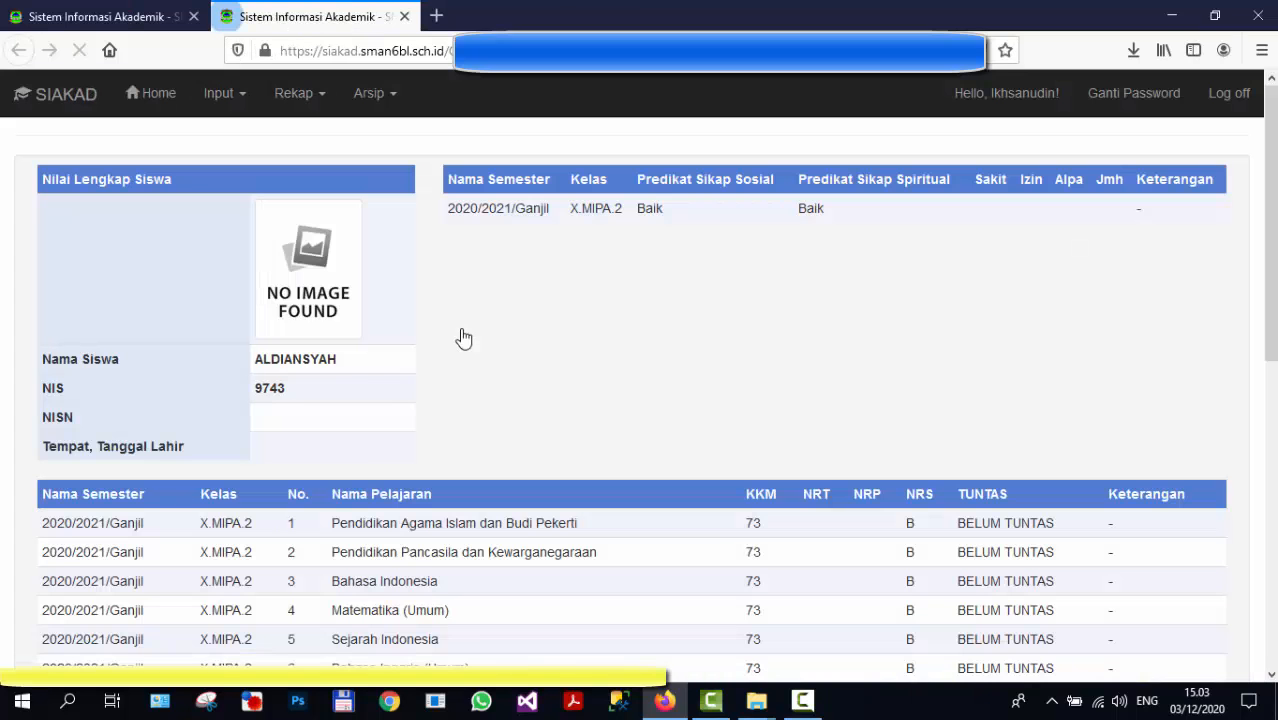
scroll(633, 371, down, 5)
scroll(993, 271, up, 3)
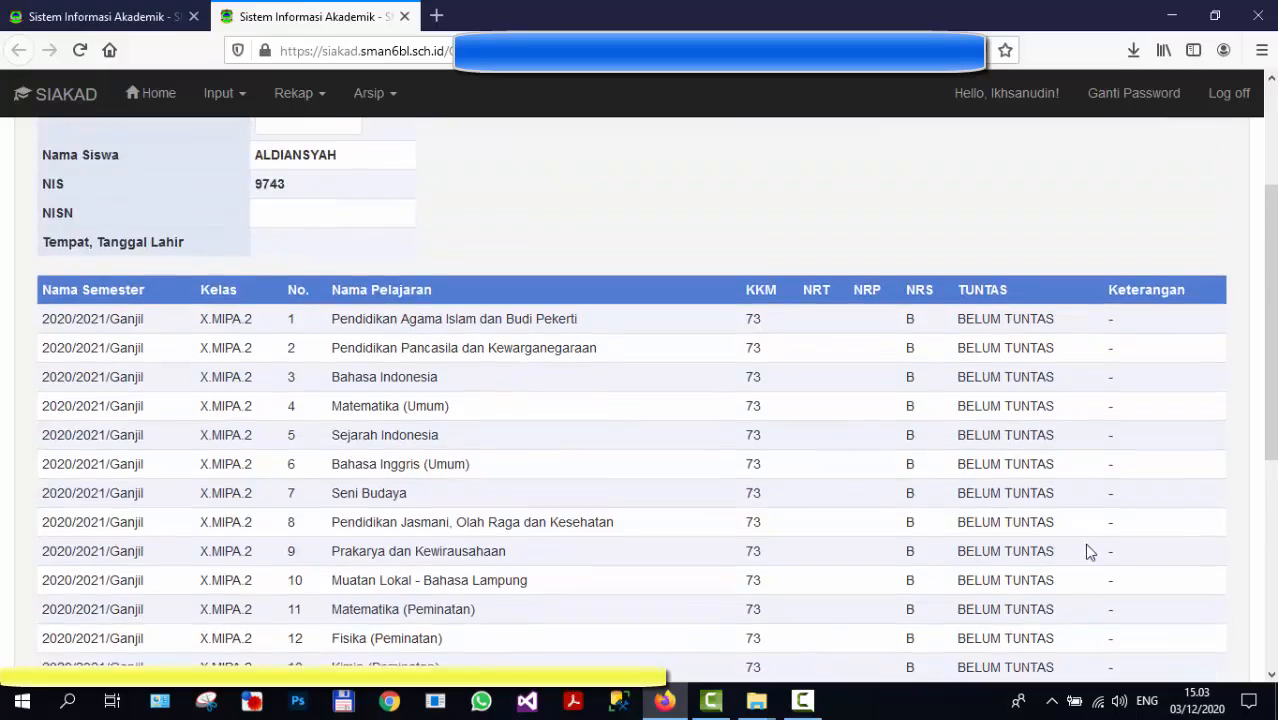
scroll(1090, 556, down, 2)
drag(1085, 579, 945, 260)
click(965, 413)
scroll(950, 417, up, 2)
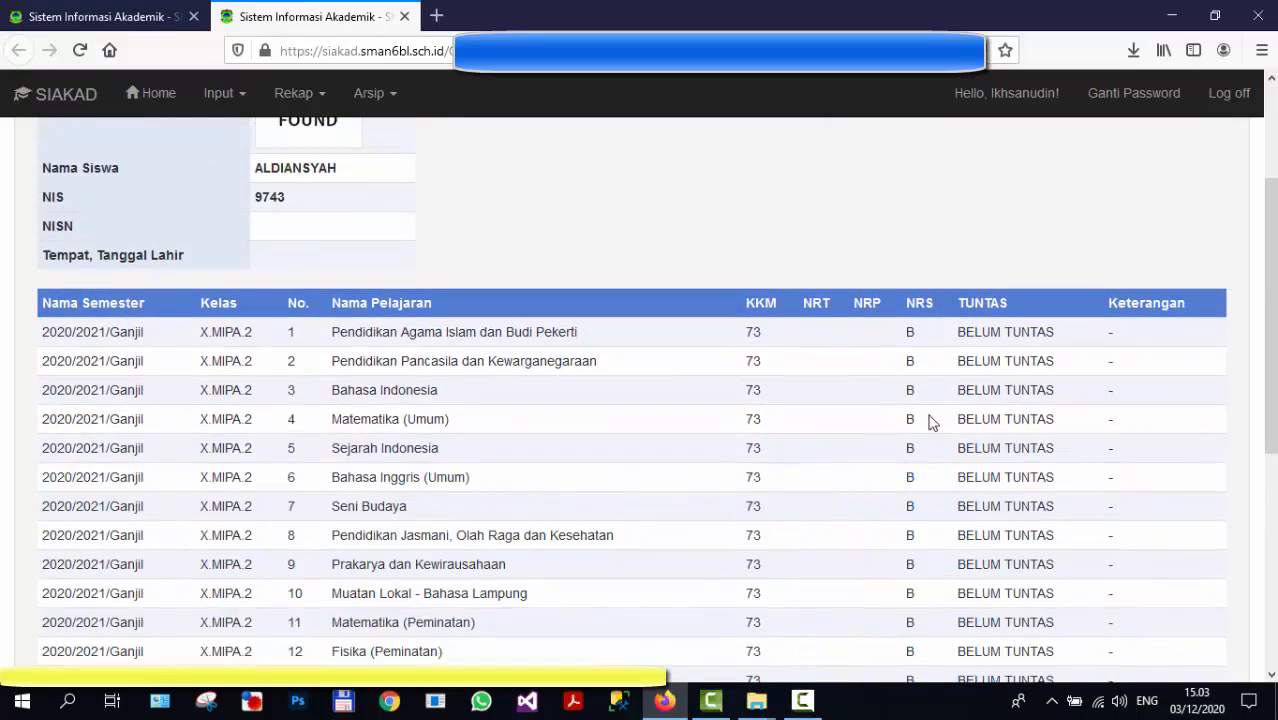
drag(733, 344, 1012, 527)
scroll(1000, 520, down, 2)
scroll(921, 470, up, 4)
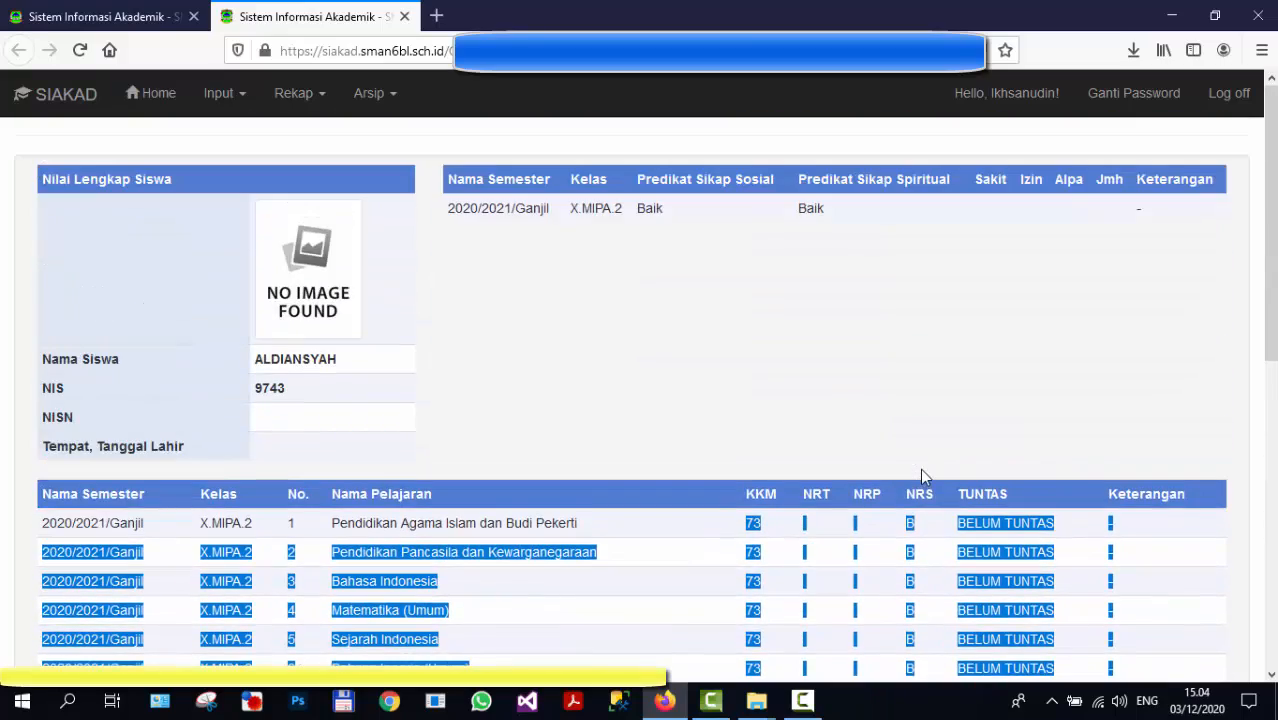
click(711, 316)
click(404, 16)
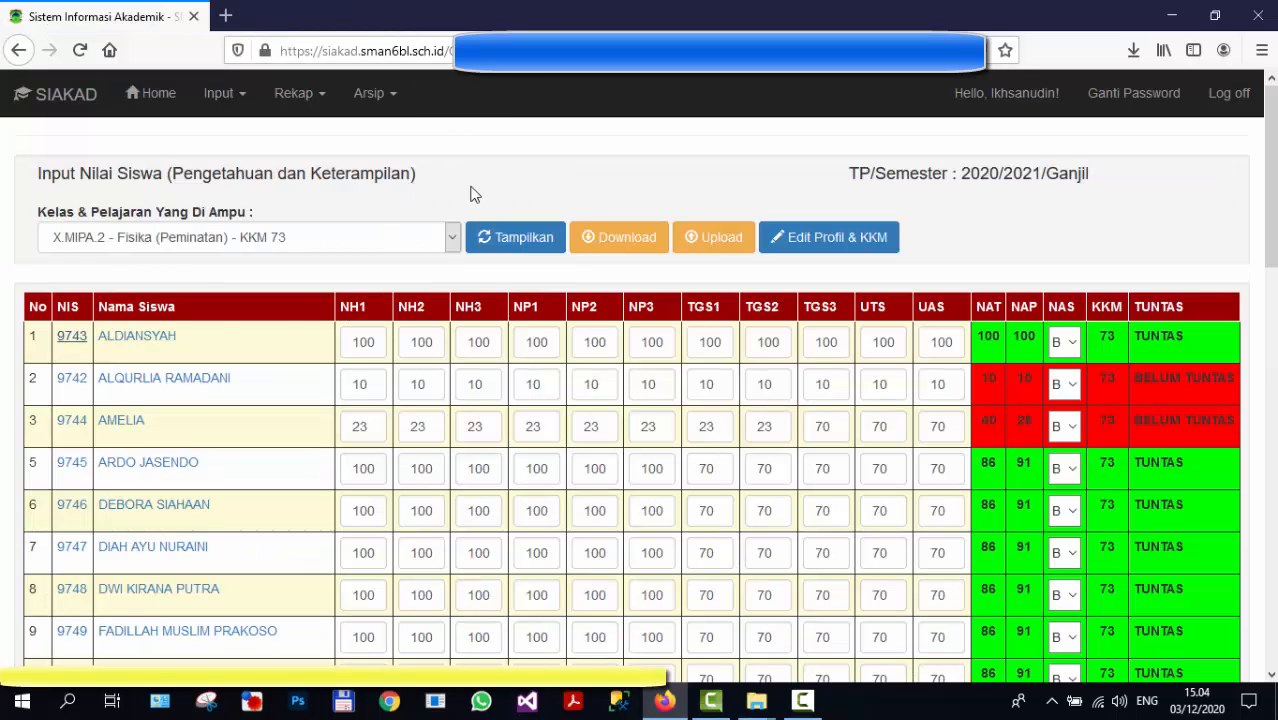
- Reopen and close the Fisika (Peminatan) history of student no. 1, then check and close that of student no. 5
click(130, 337)
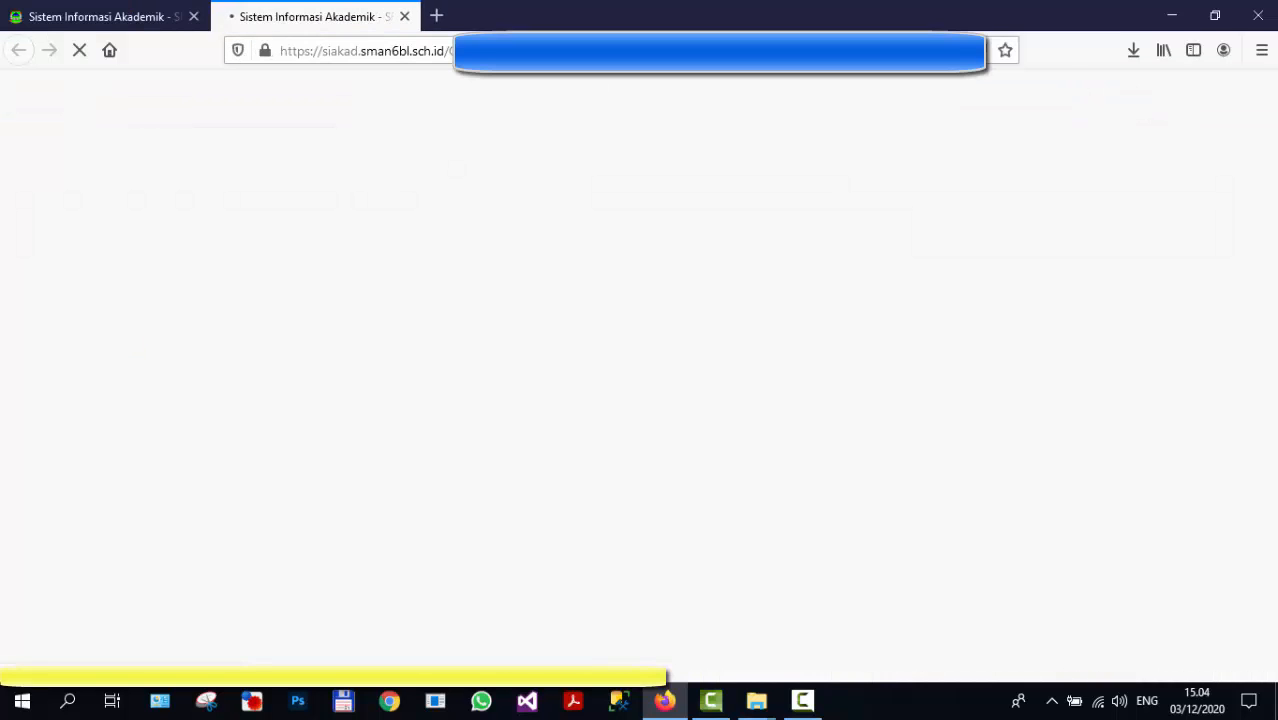
click(404, 16)
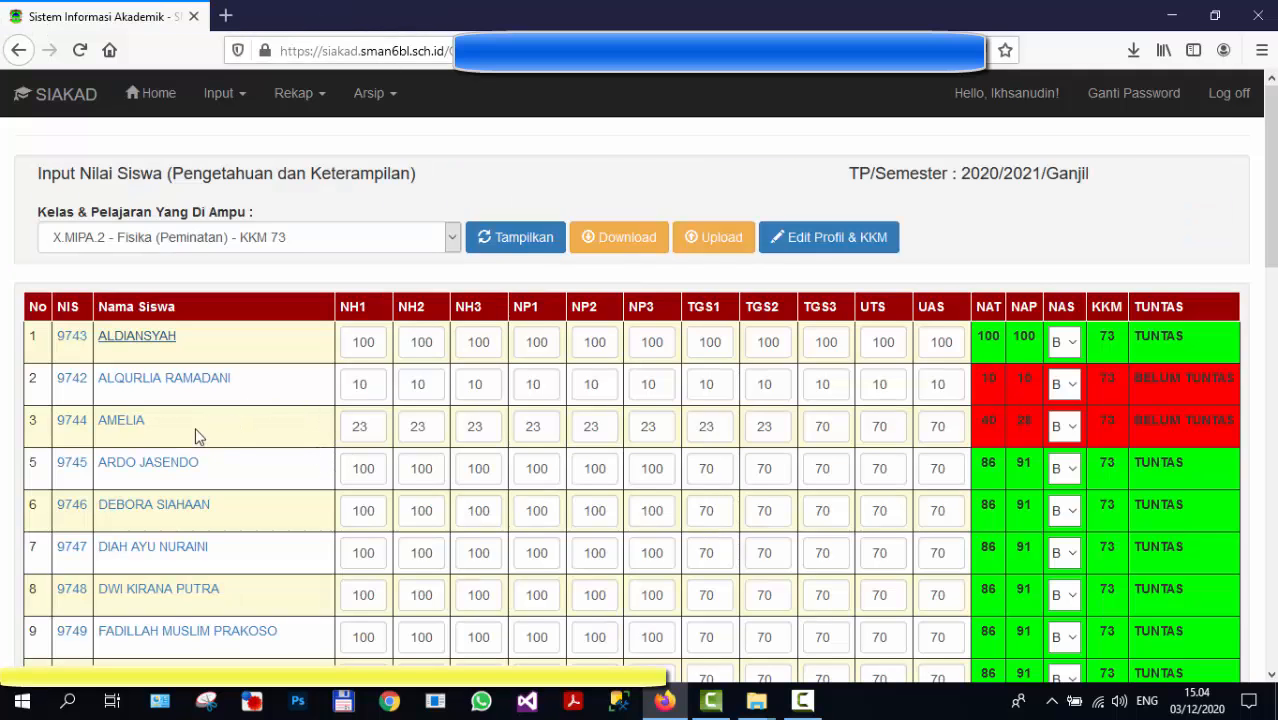
click(148, 463)
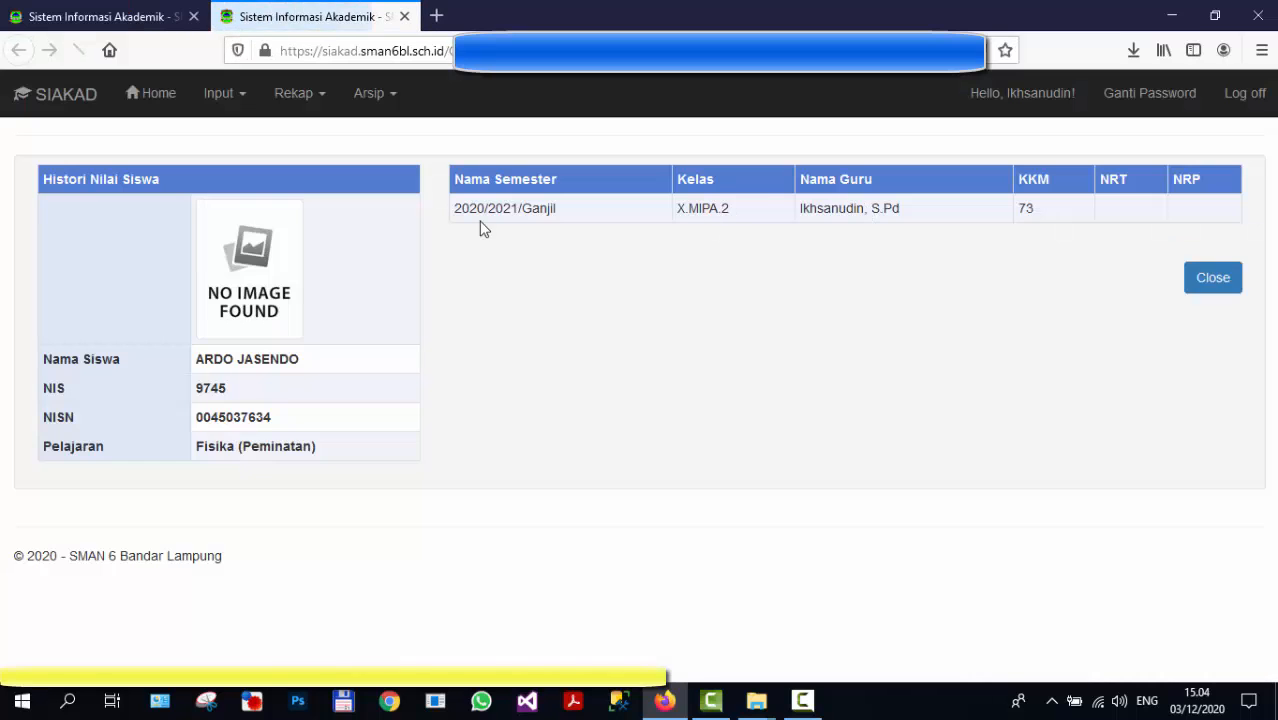
drag(471, 208, 1044, 231)
click(985, 298)
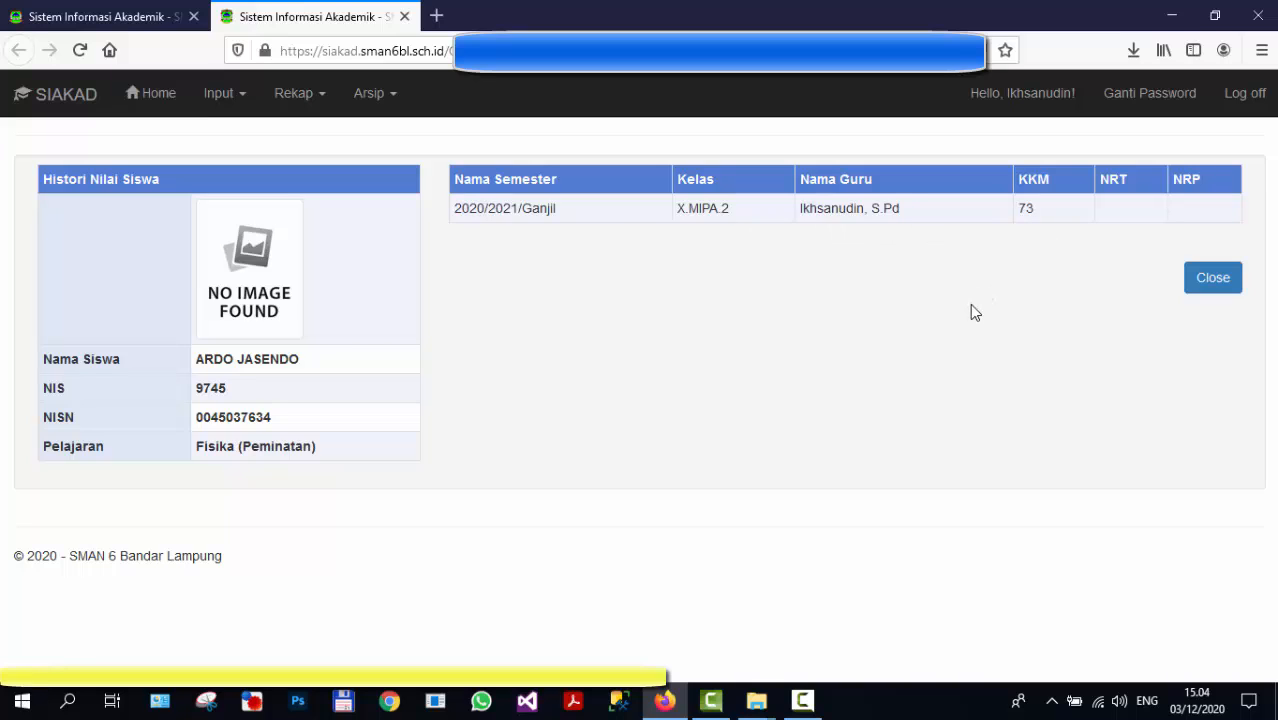
click(404, 17)
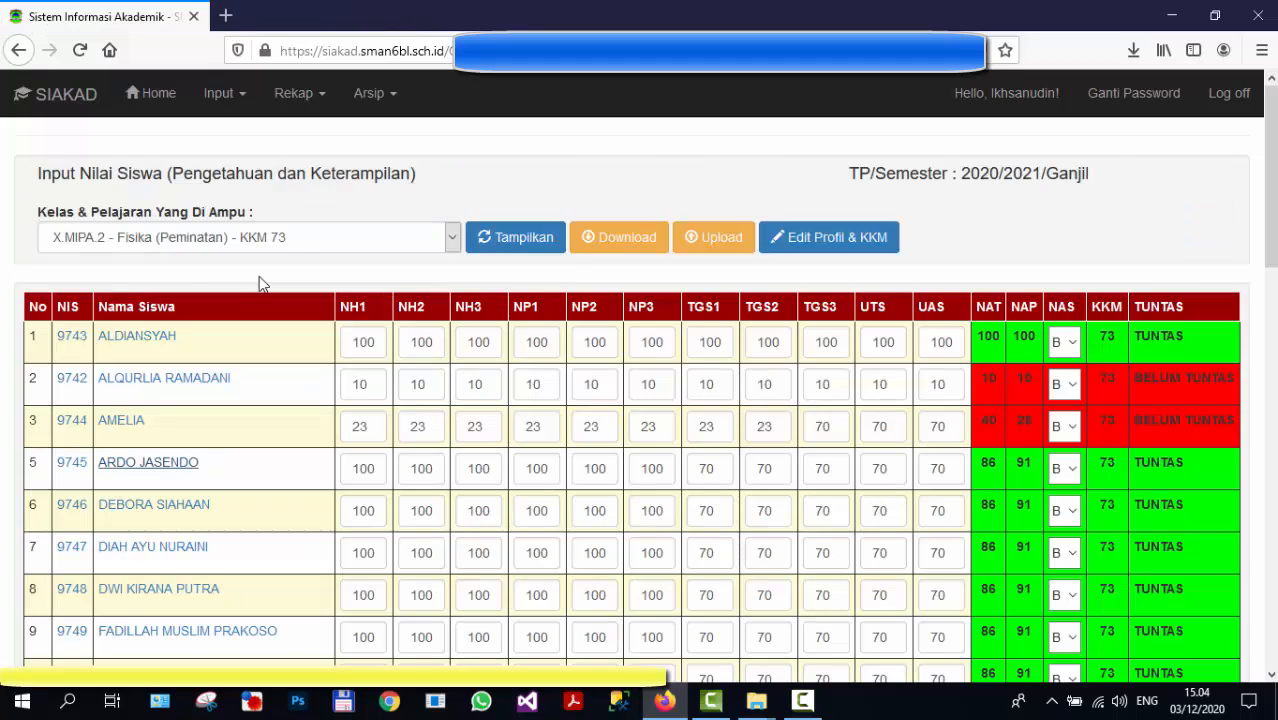
- Check the Fisika (Peminatan) grade history of student no. 2, then close it
click(211, 382)
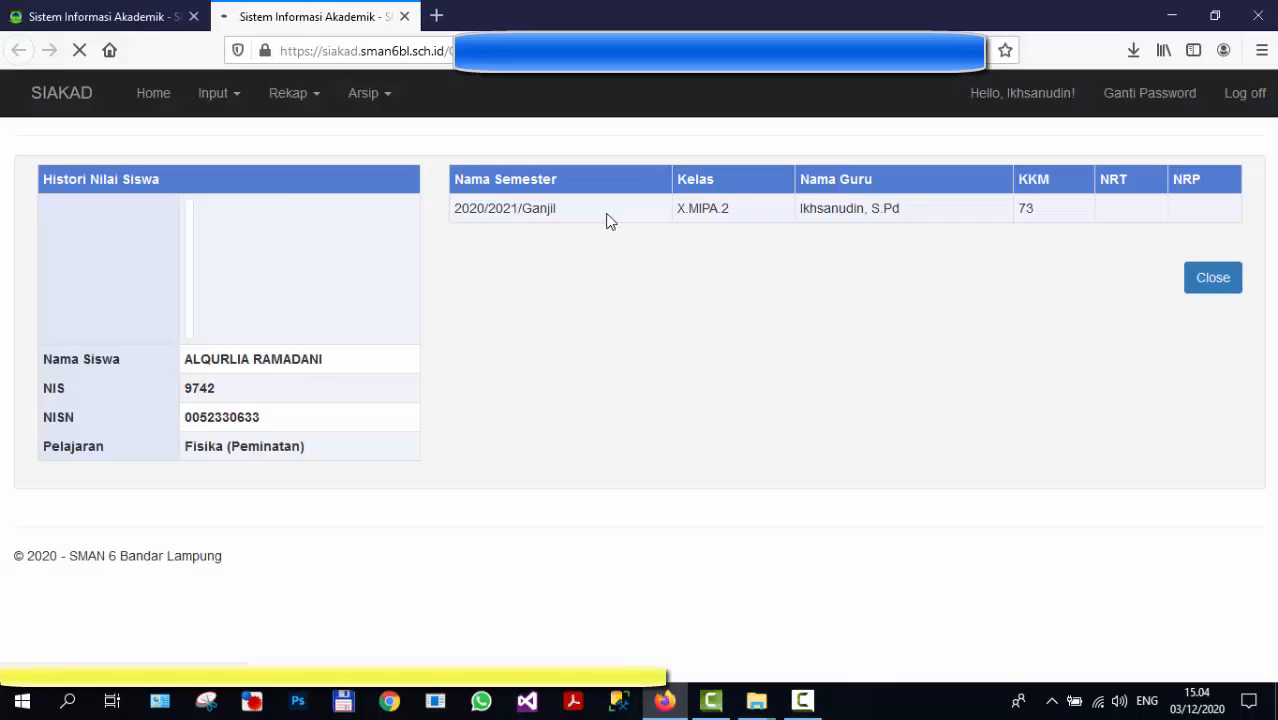
drag(456, 208, 1030, 210)
click(960, 270)
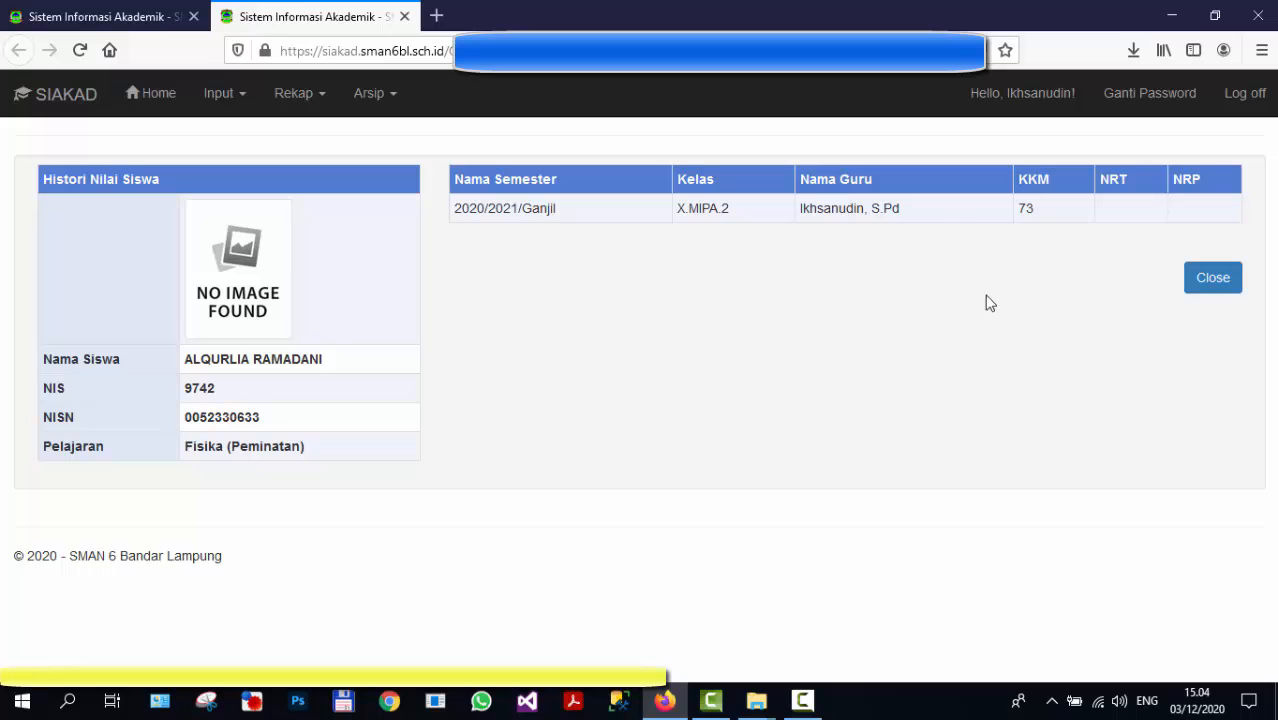
click(1207, 290)
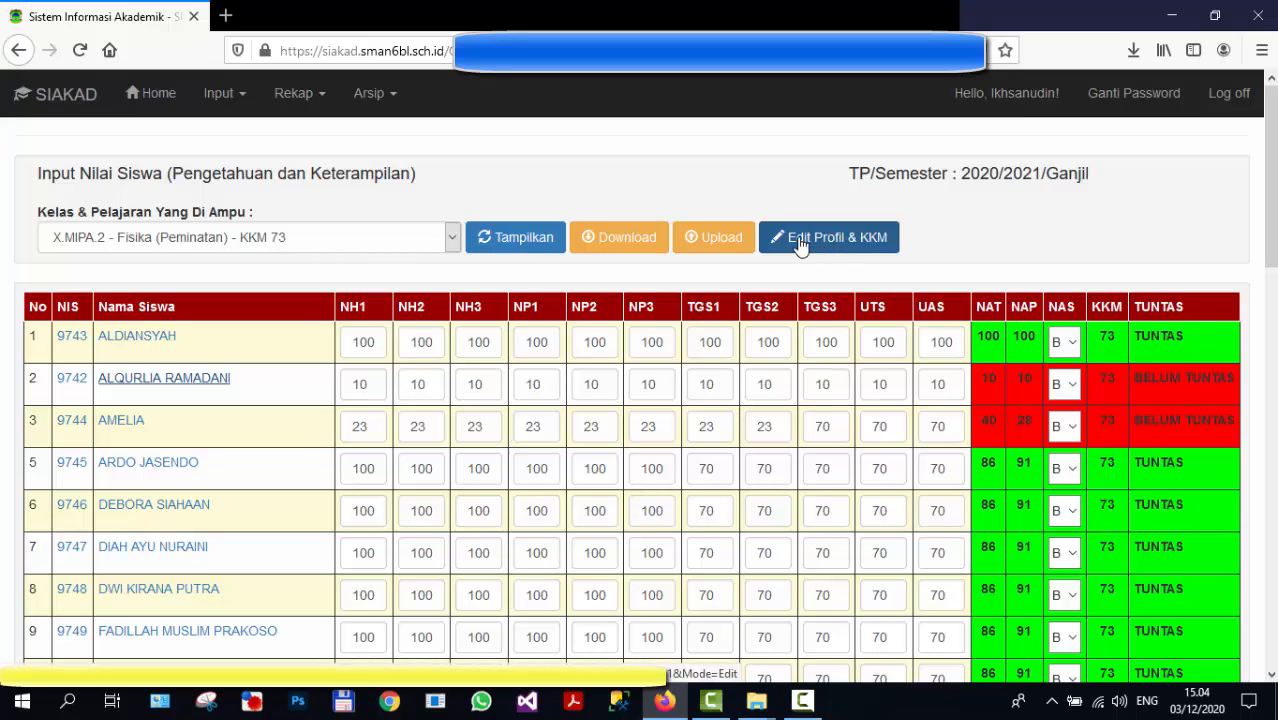
- Open the KKM and subject profile list and clear the Profil Pengetahuan for X.MIPA.3 - Pendidikan Agama Hindu dan Budi Pekerti
click(836, 244)
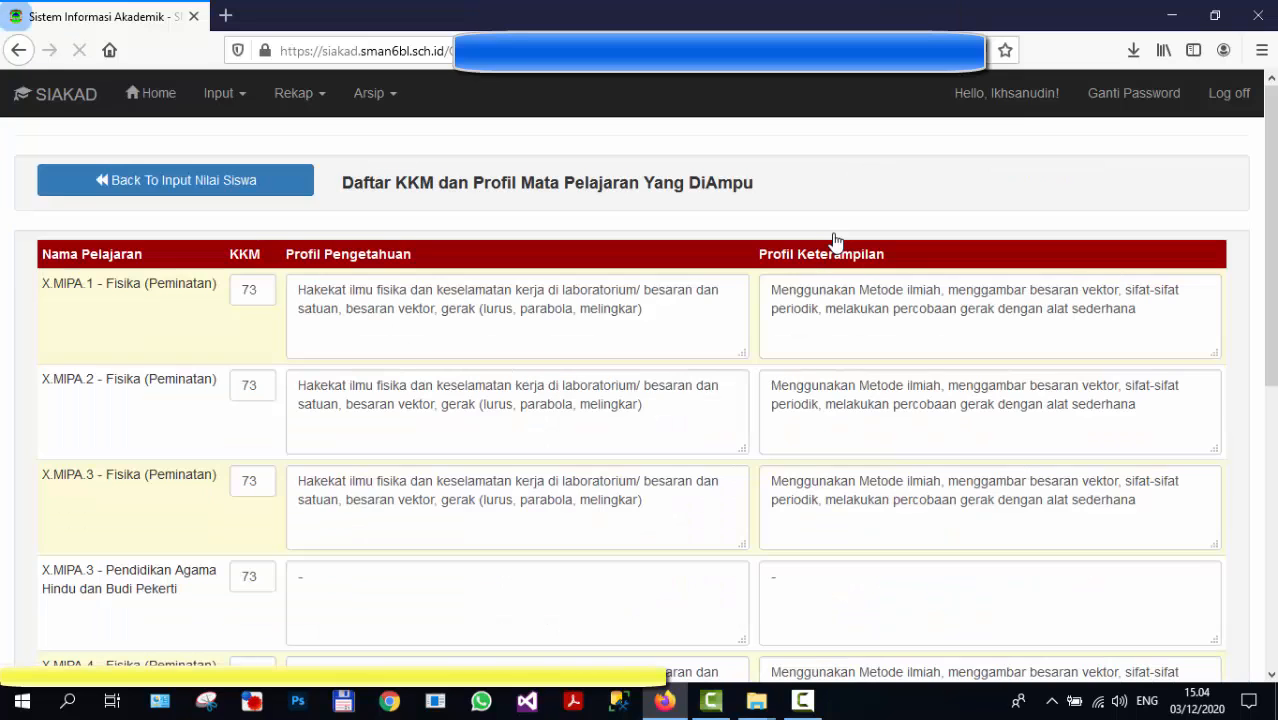
scroll(614, 394, down, 3)
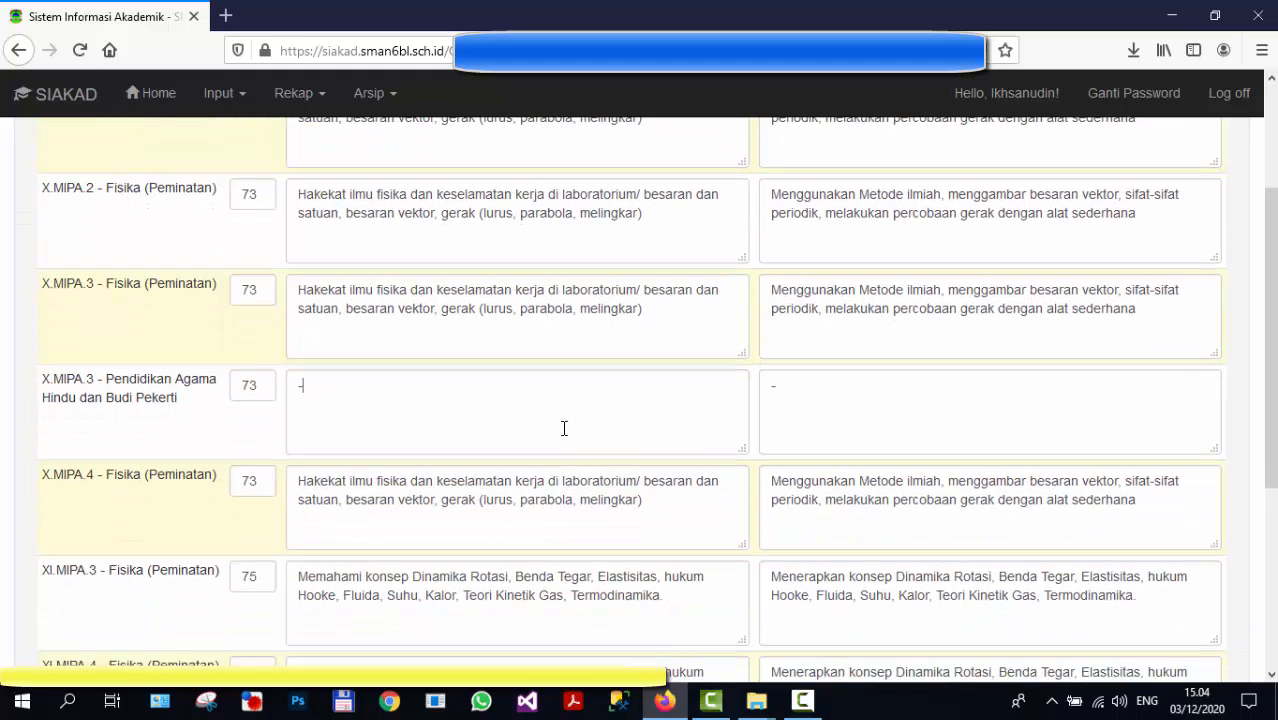
click(420, 386)
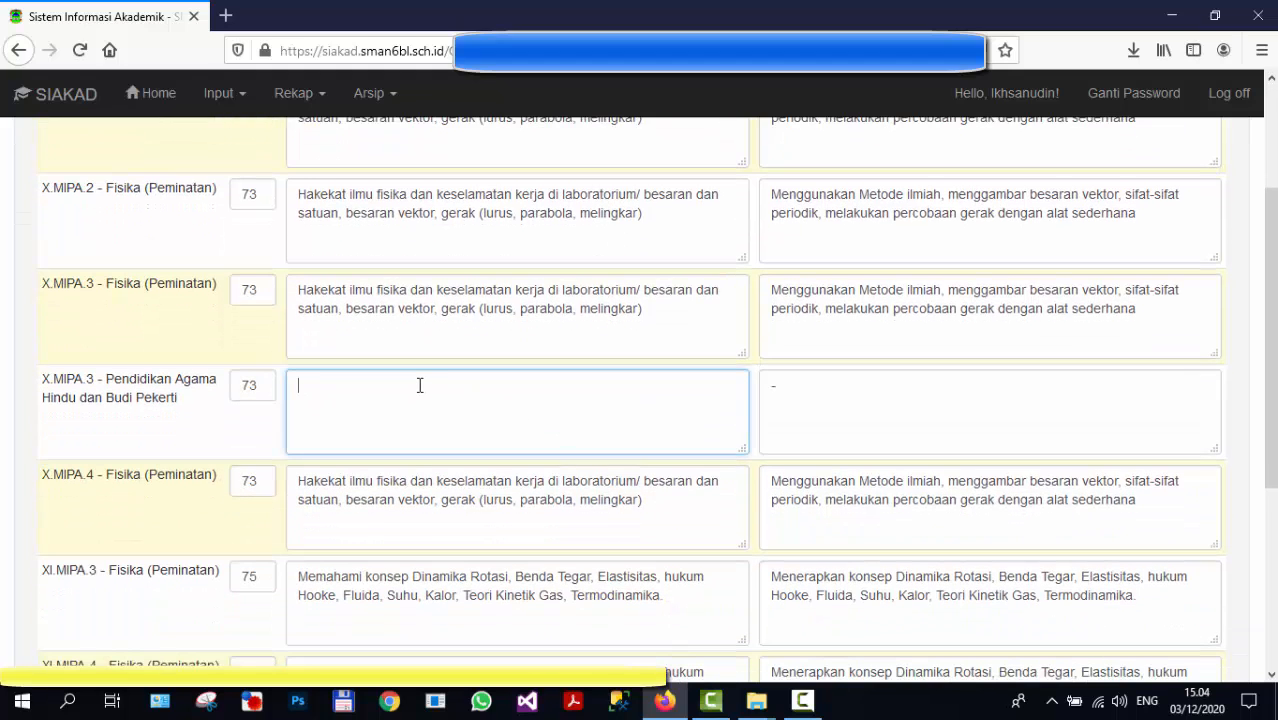
click(371, 334)
scroll(366, 340, up, 3)
click(367, 340)
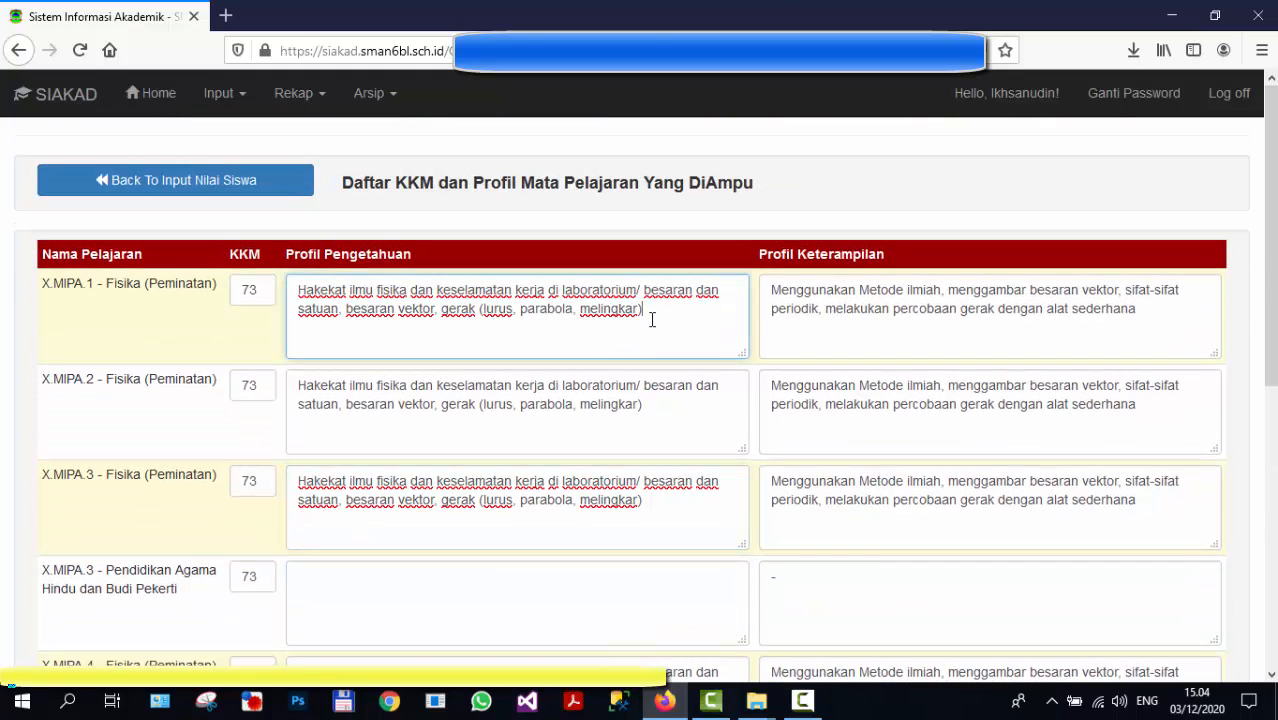
- Enter "-" as the Profil Pengetahuan for X.MIPA.3 - Pendidikan Agama Hindu dan Budi Pekerti
scroll(643, 376, down, 8)
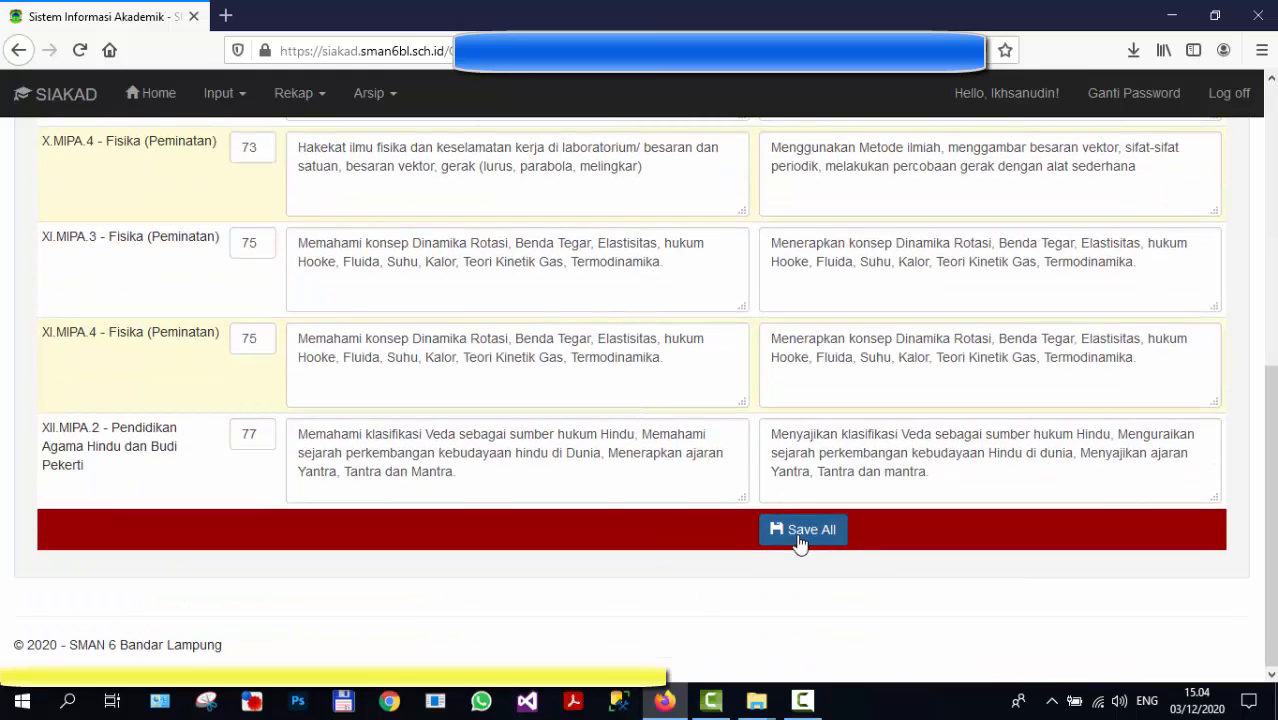
scroll(799, 541, up, 3)
click(377, 376)
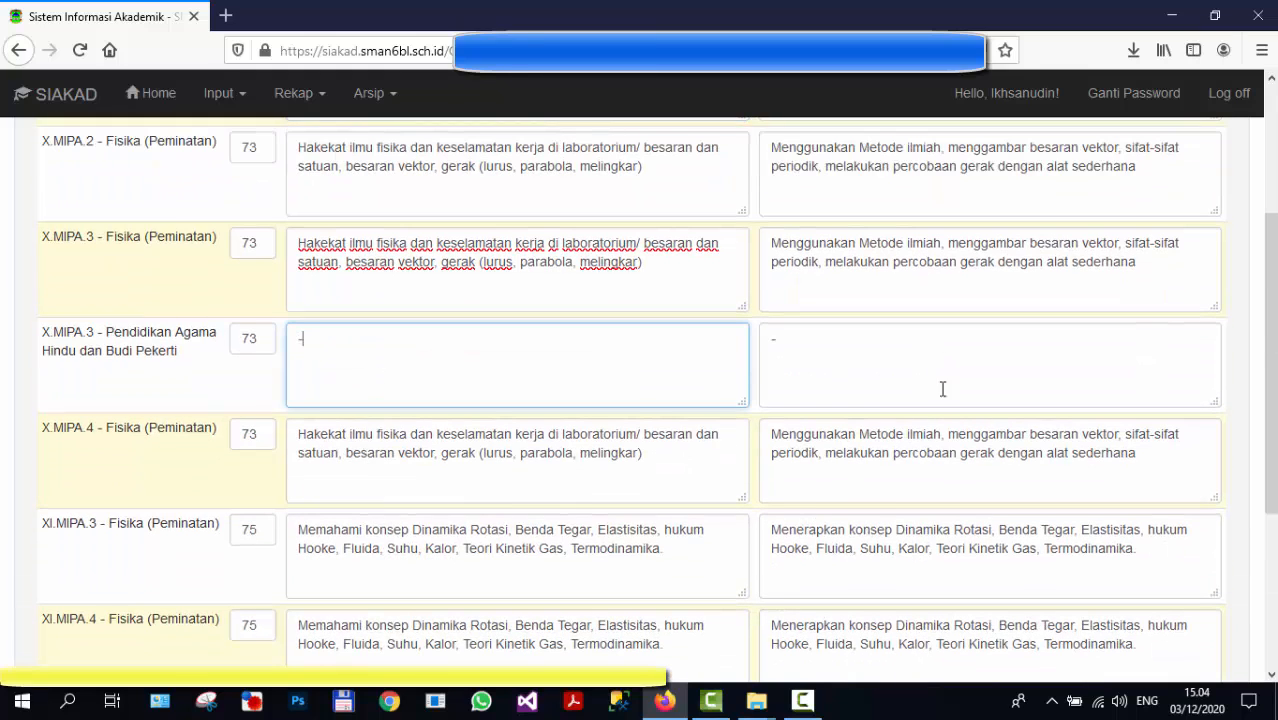
- Save the edited KKM and subject profile list, and return to the student grade input page
scroll(942, 389, down, 3)
click(807, 528)
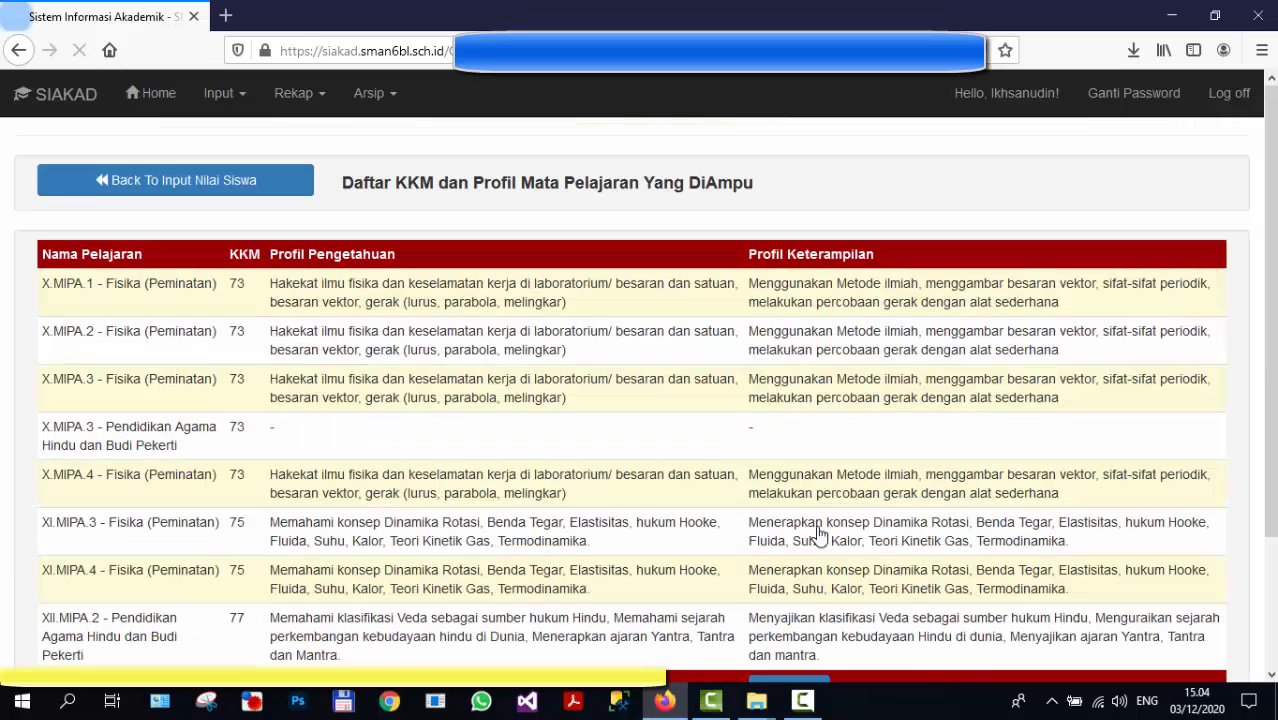
click(190, 168)
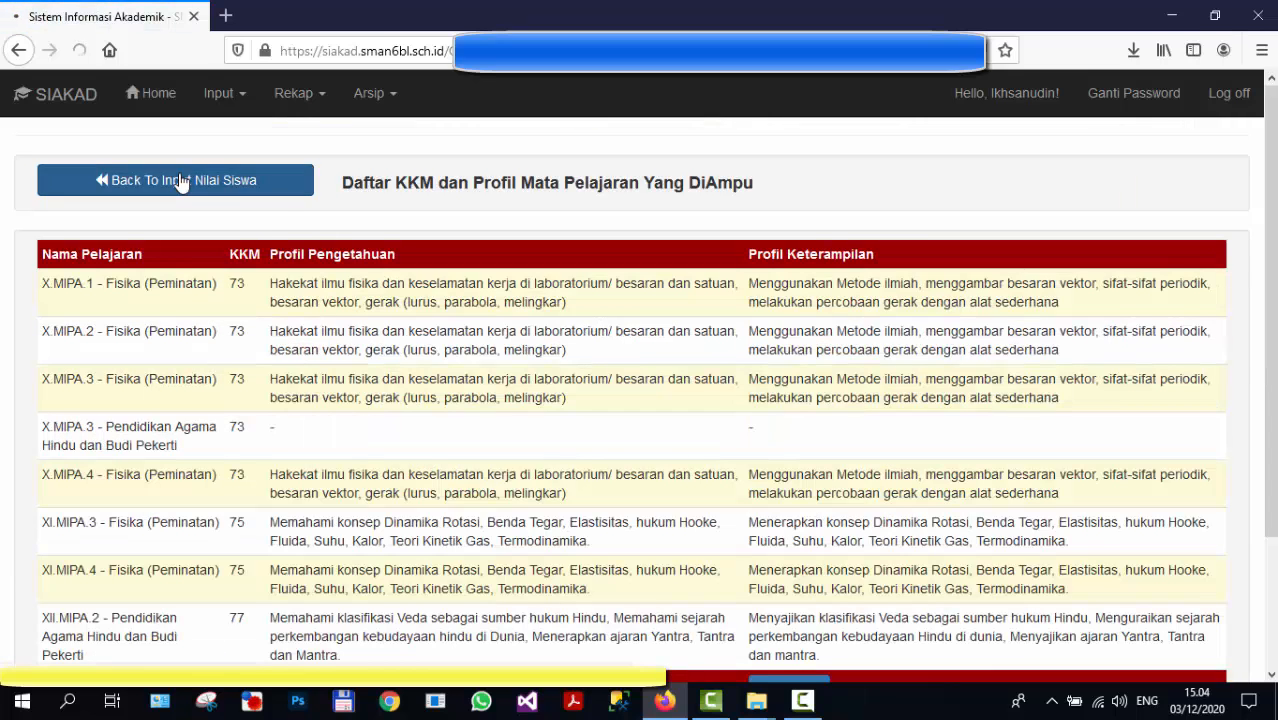
- Display the X.MIPA.1 - Fisika (Peminatan) grades and check the profile descriptions stored in the homeroom teacher's leger
click(535, 243)
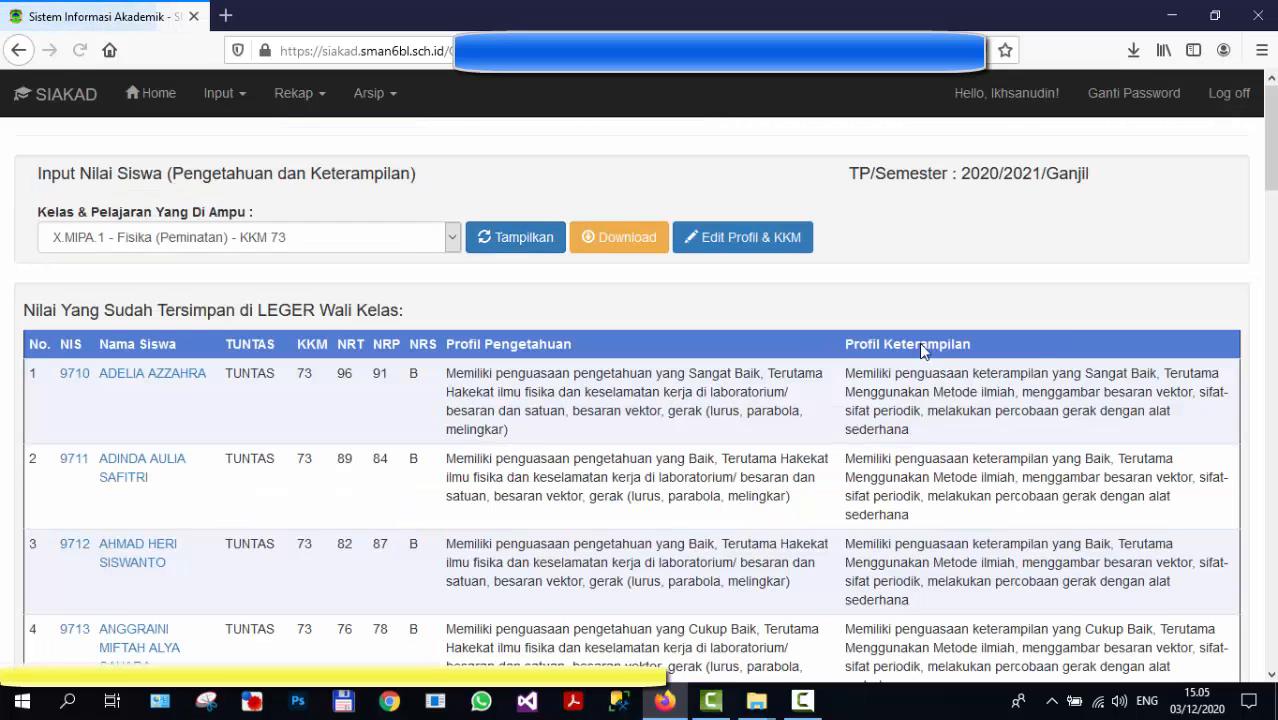
scroll(850, 352, down, 5)
scroll(790, 357, up, 5)
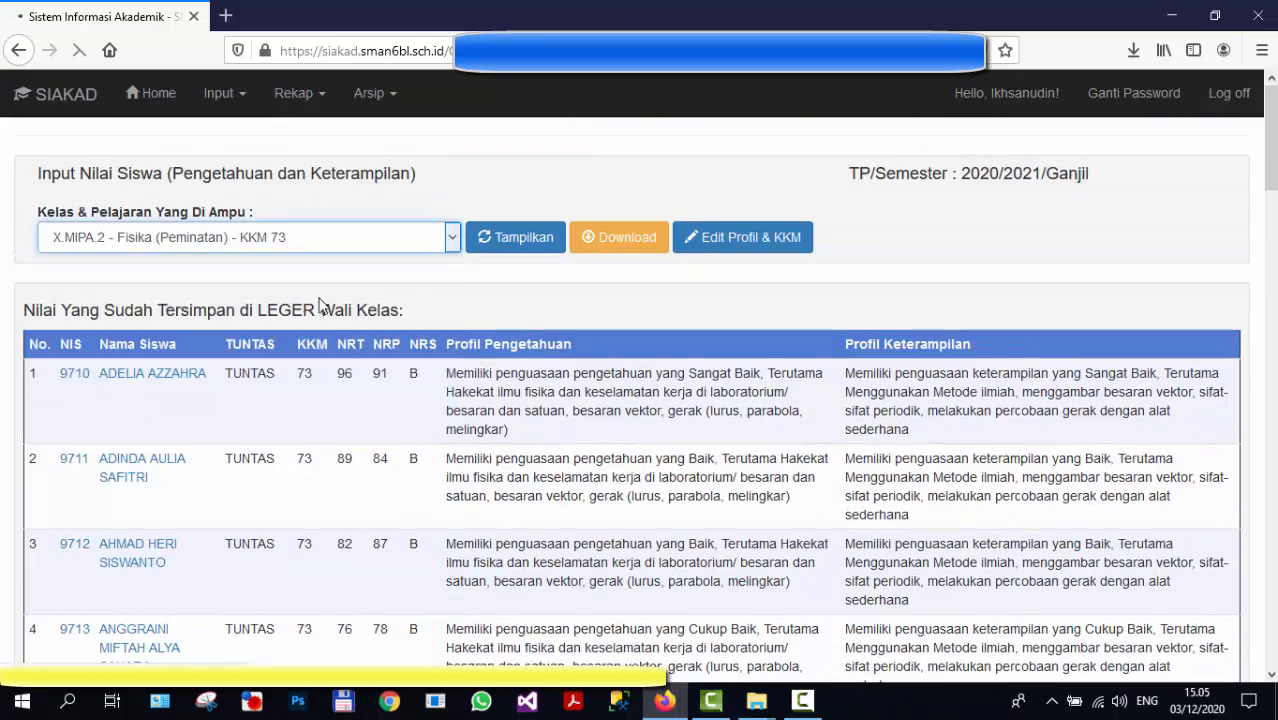
- Load the X.MIPA.2 - Fisika (Peminatan) class and send its grades to the leger
scroll(1020, 407, down, 3)
scroll(1022, 405, down, 10)
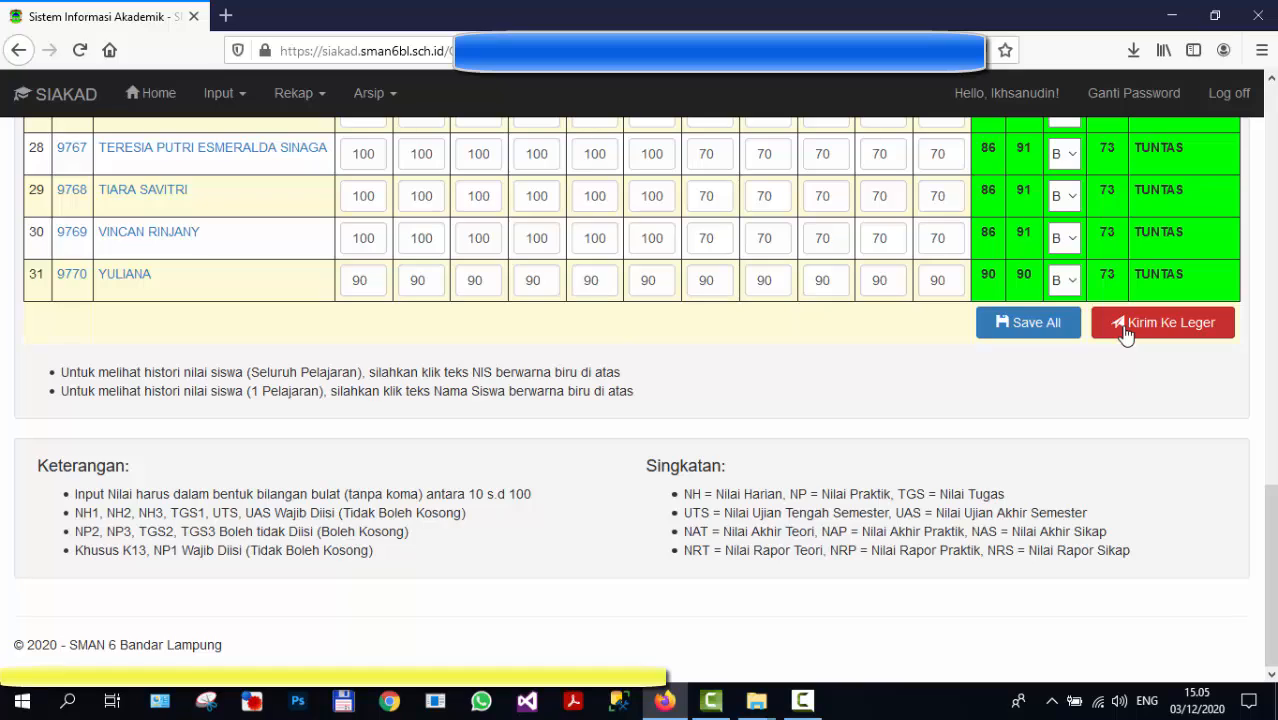
click(1126, 334)
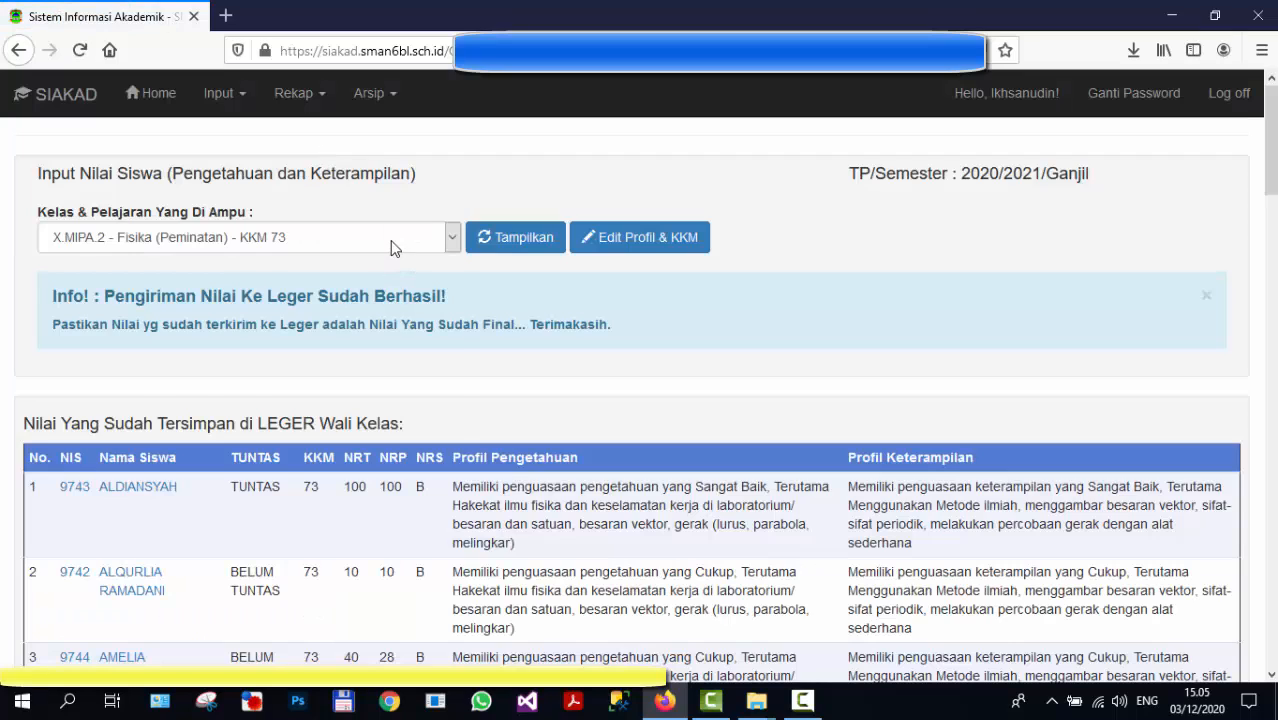
- Switch to the X.MIPA.3 - Fisika (Peminatan) class and send its grades to the leger
click(250, 237)
click(268, 312)
scroll(1075, 573, down, 10)
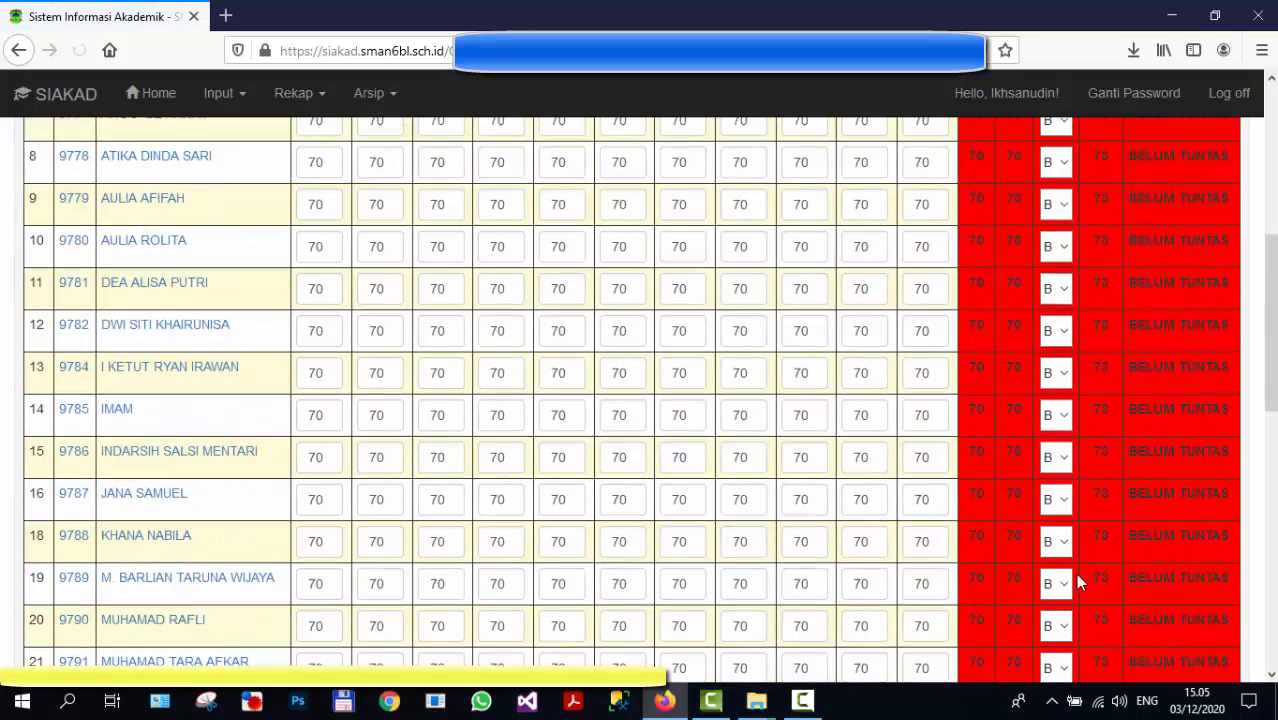
click(1163, 322)
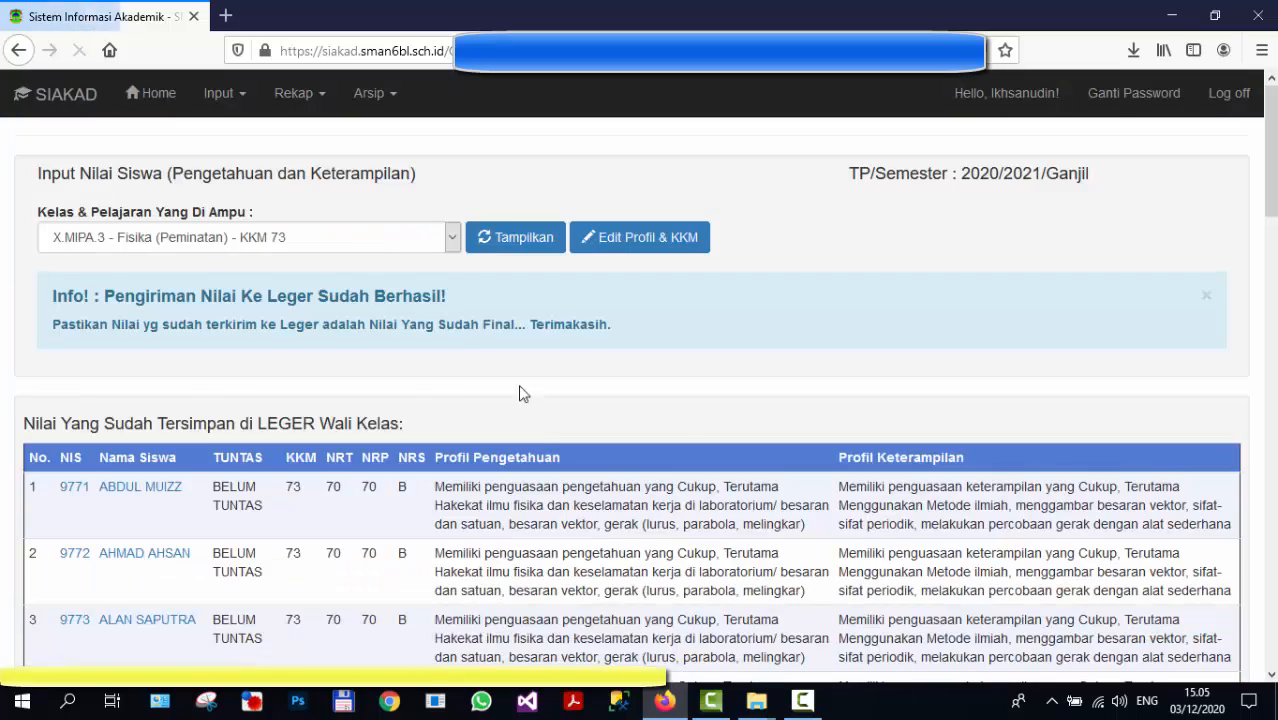
- Switch to the X.MIPA.4 - Fisika (Peminatan) class and send its grades to the leger
click(400, 234)
click(355, 362)
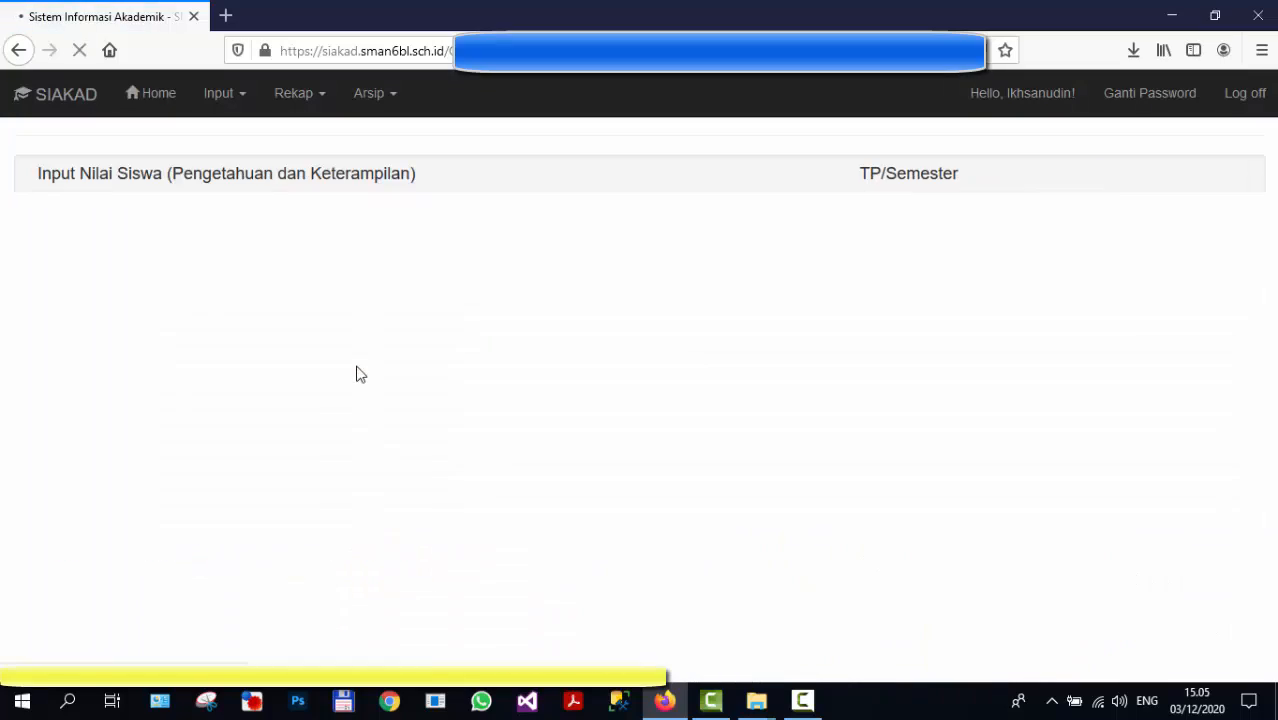
scroll(1083, 465, down, 5)
scroll(1085, 472, down, 9)
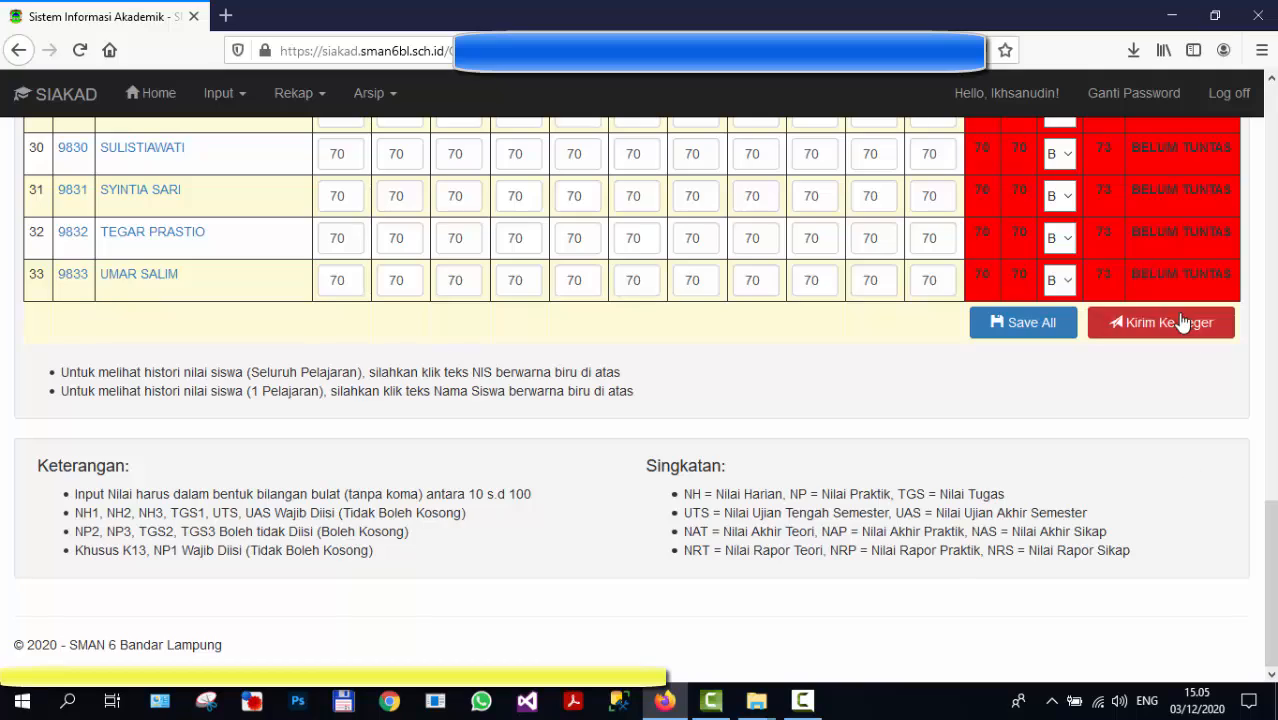
click(1175, 322)
- Review the Profil Pengetahuan and Profil Keterampilan descriptions in the X.MIPA.4 leger table
scroll(794, 362, down, 2)
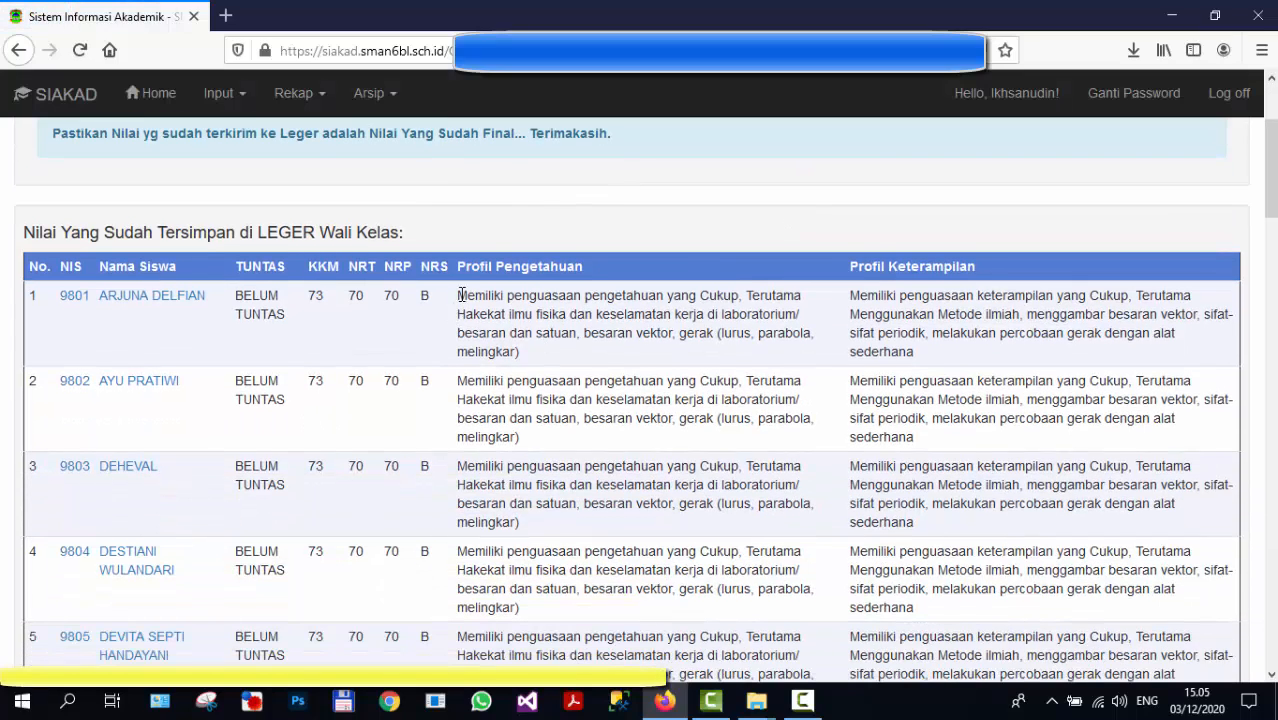
drag(458, 295, 916, 351)
drag(972, 412, 975, 556)
click(794, 400)
scroll(600, 400, up, 3)
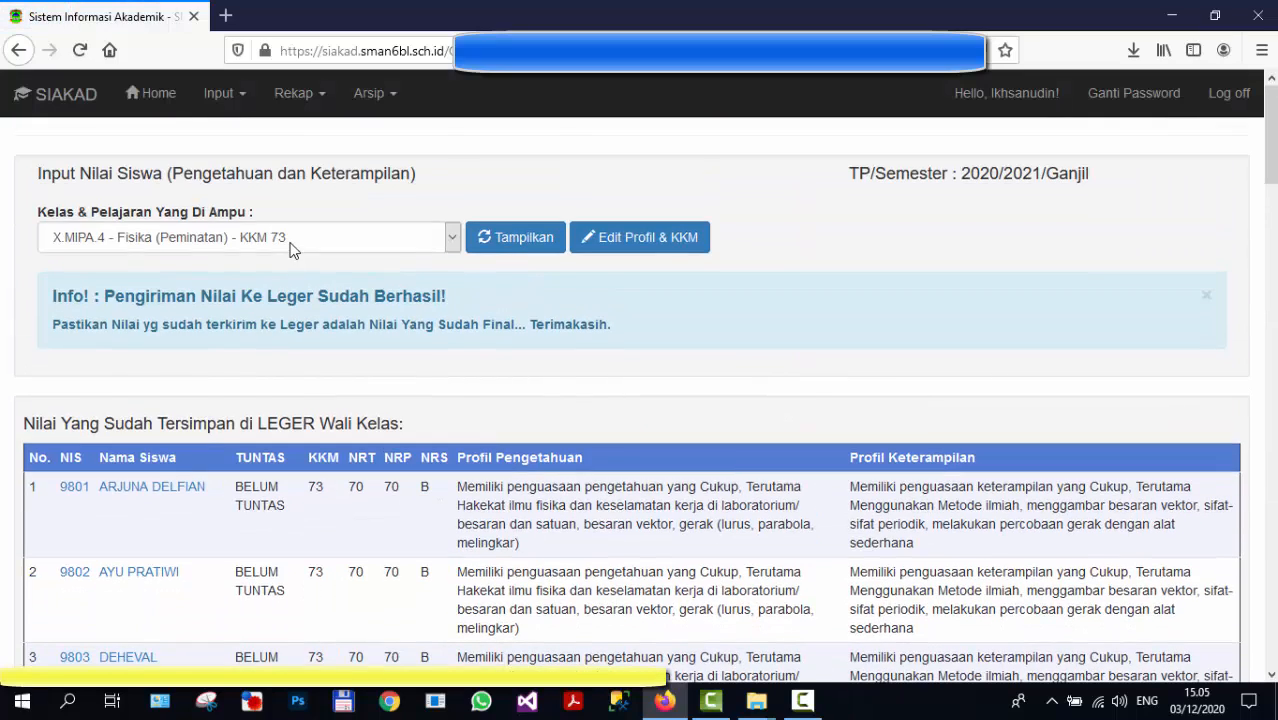
- Switch to the XI.MIPA.3 - Fisika (Peminatan) class and send its grades to the leger
click(292, 246)
click(280, 384)
scroll(1206, 405, down, 15)
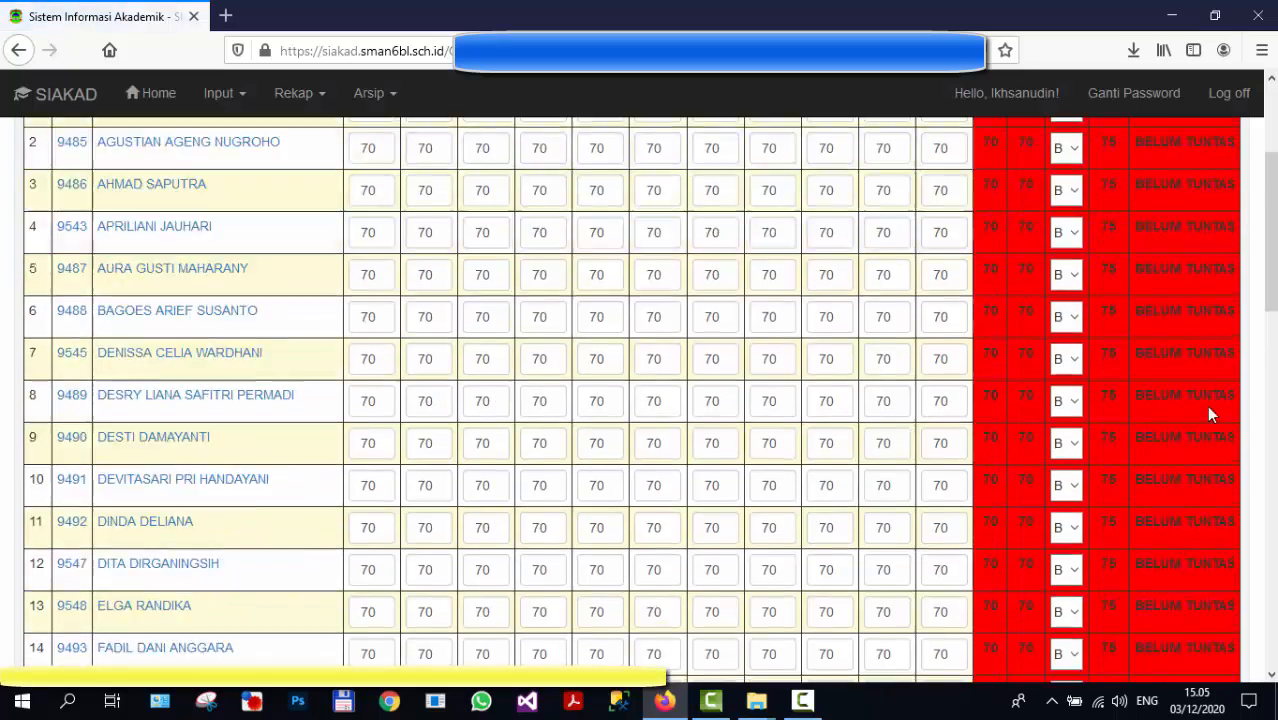
scroll(1175, 592, down, 2)
click(1155, 485)
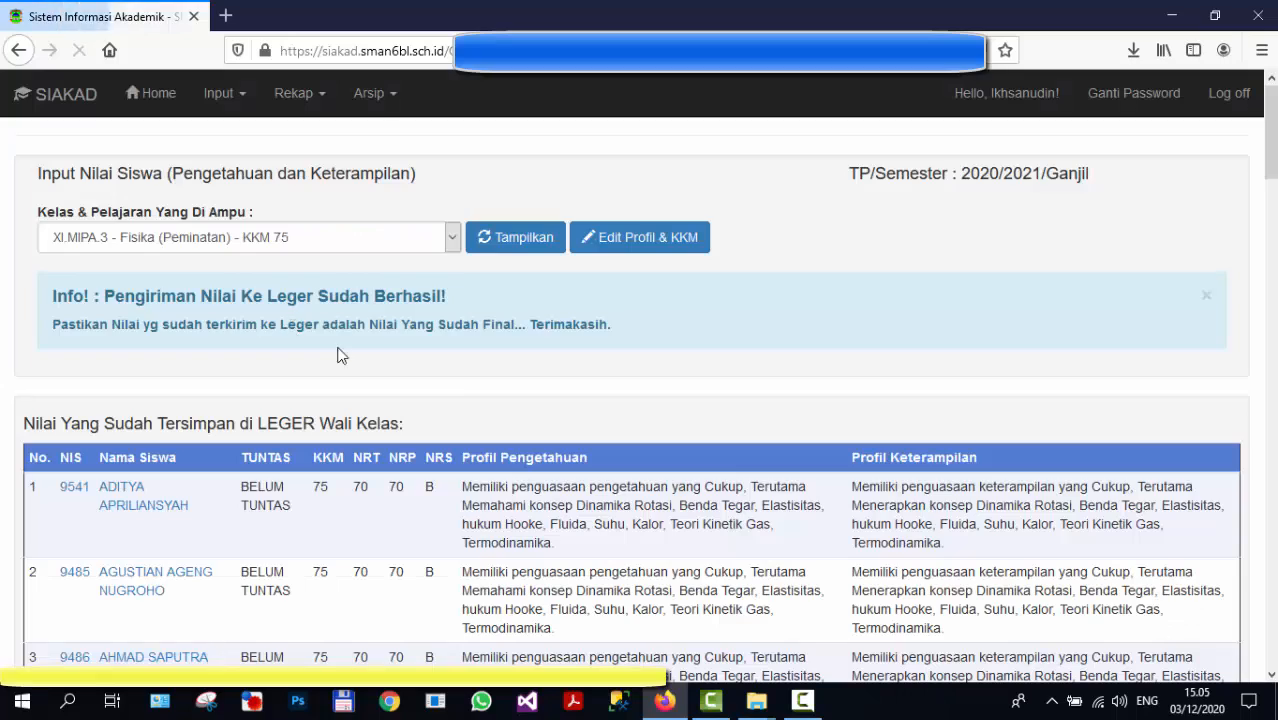
- Switch to the XI.MIPA.4 - Fisika (Peminatan) class and send its grades to the leger
click(335, 248)
click(328, 415)
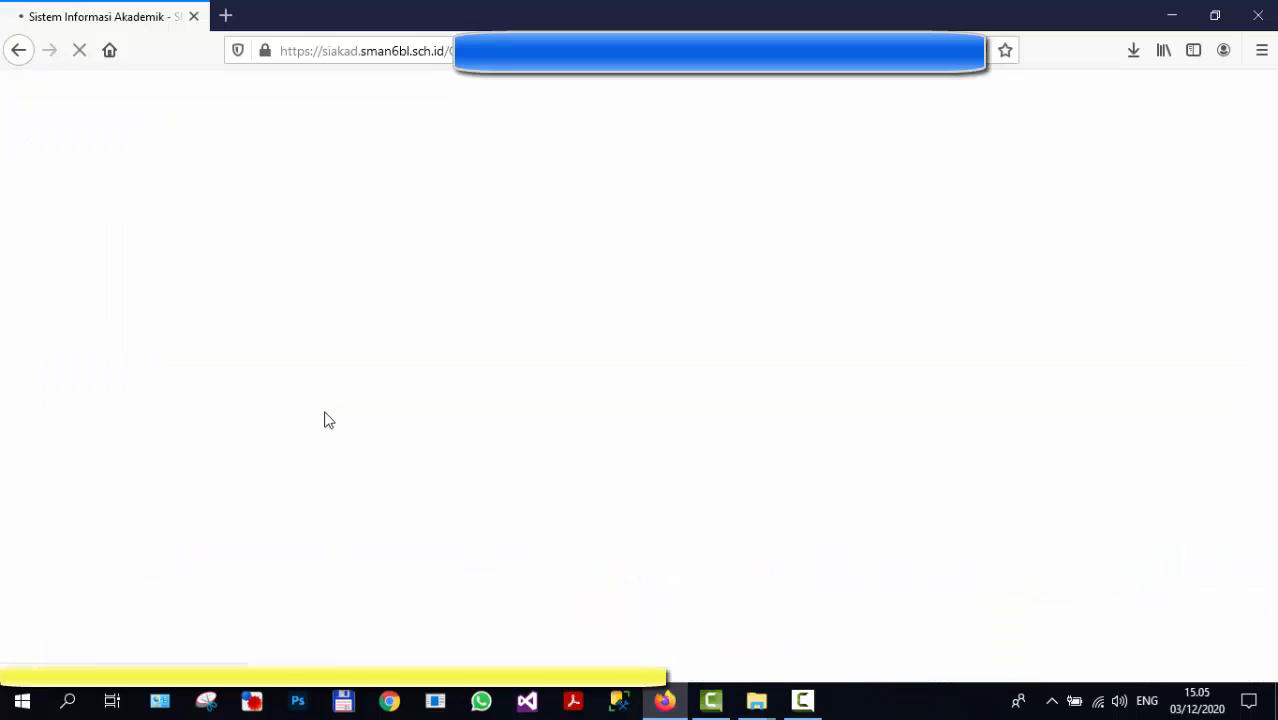
scroll(1160, 330, down, 15)
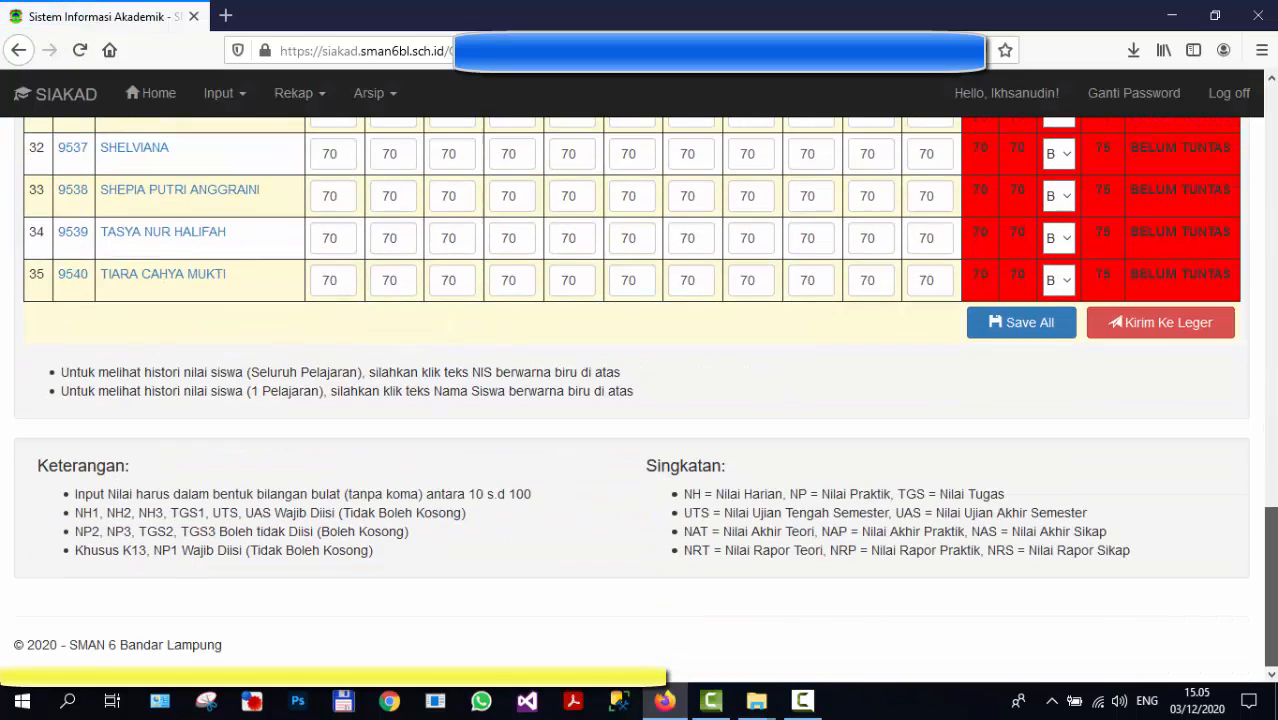
click(1157, 325)
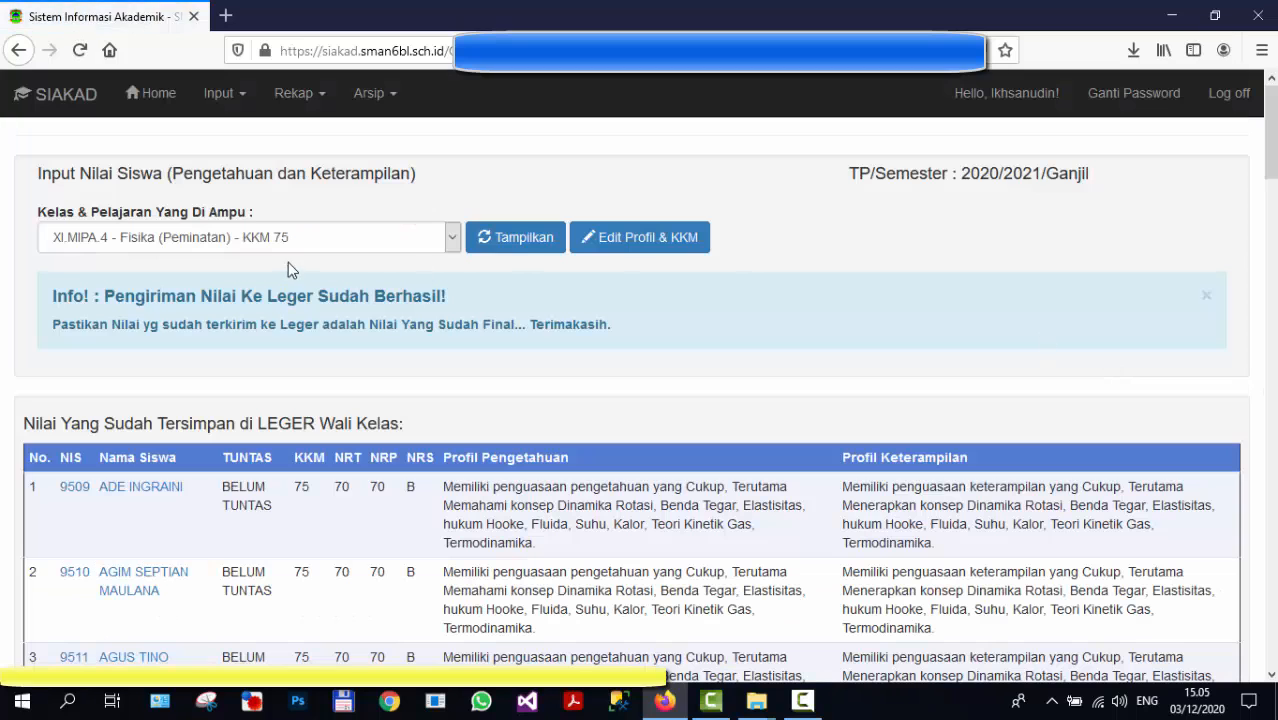
click(278, 237)
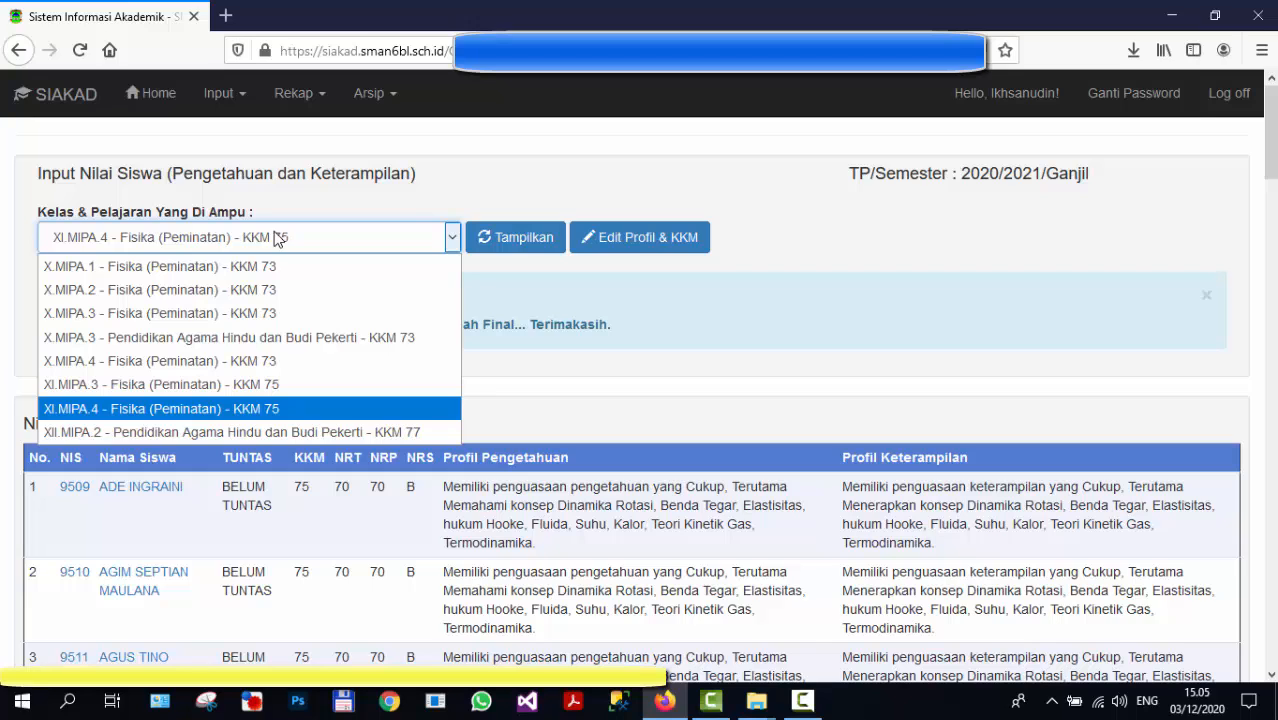
click(703, 313)
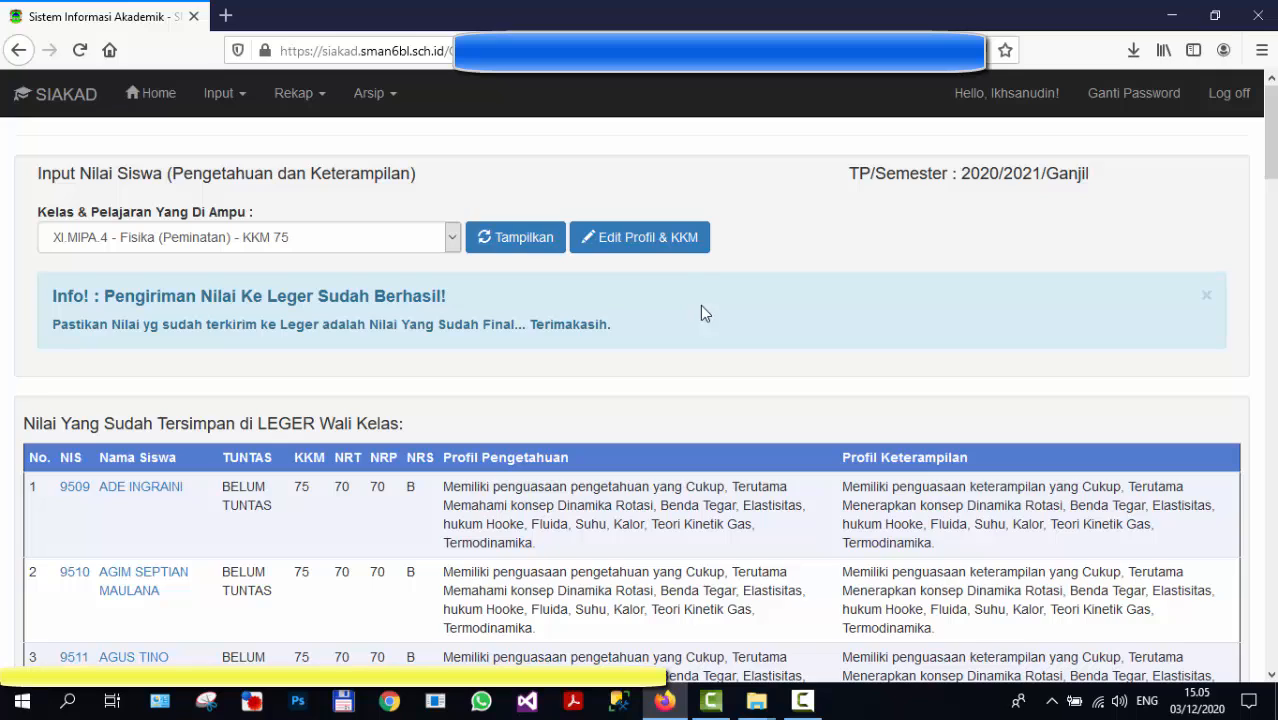